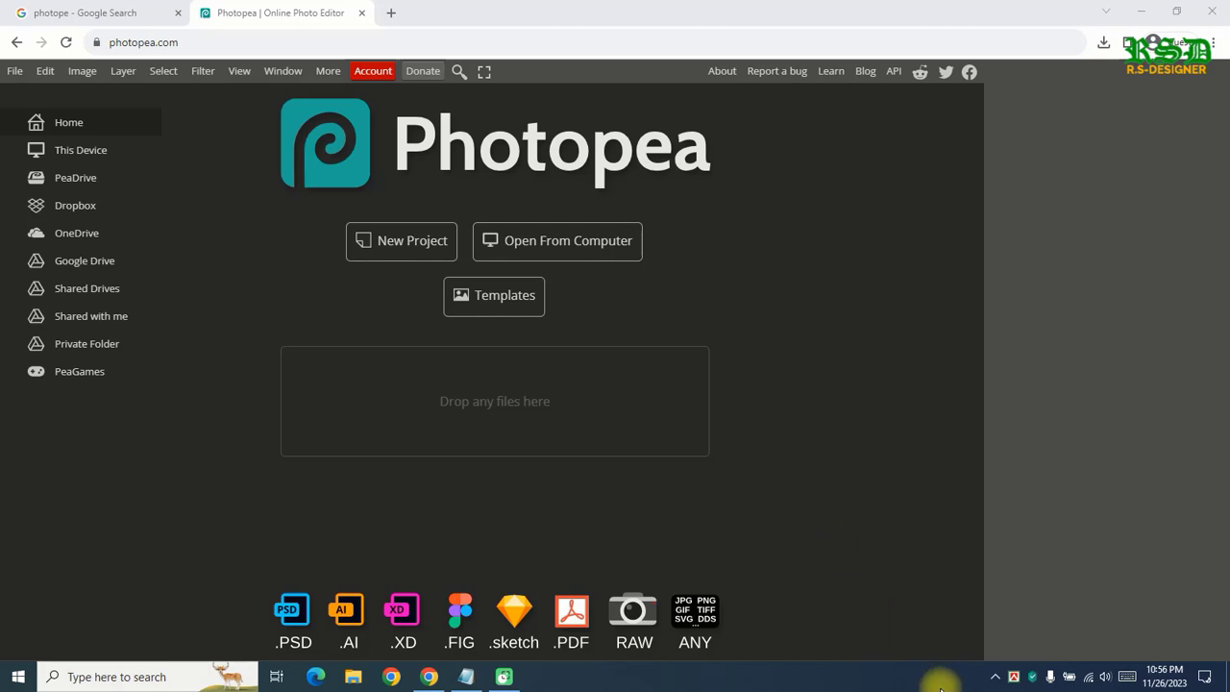
{"action": "left_click", "coordinate": [275, 43]}
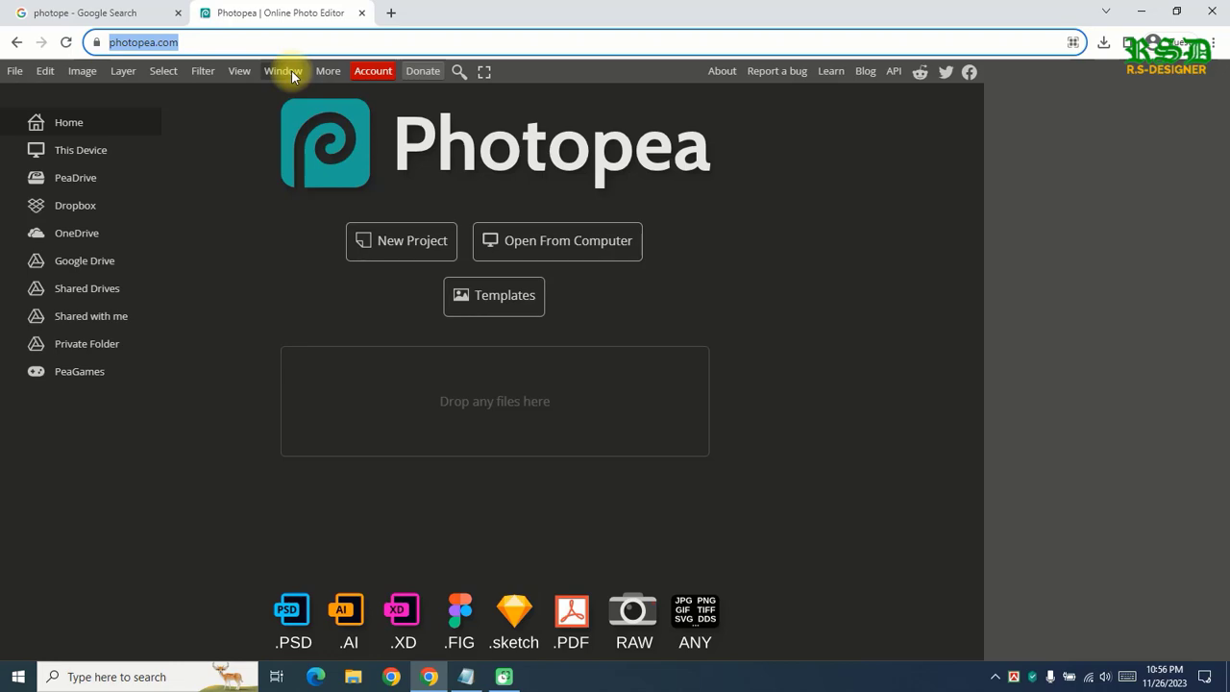
{"action": "left_click", "coordinate": [101, 13]}
{"action": "scroll", "coordinate": [250, 274], "scroll_direction": "up", "scroll_amount": 4}
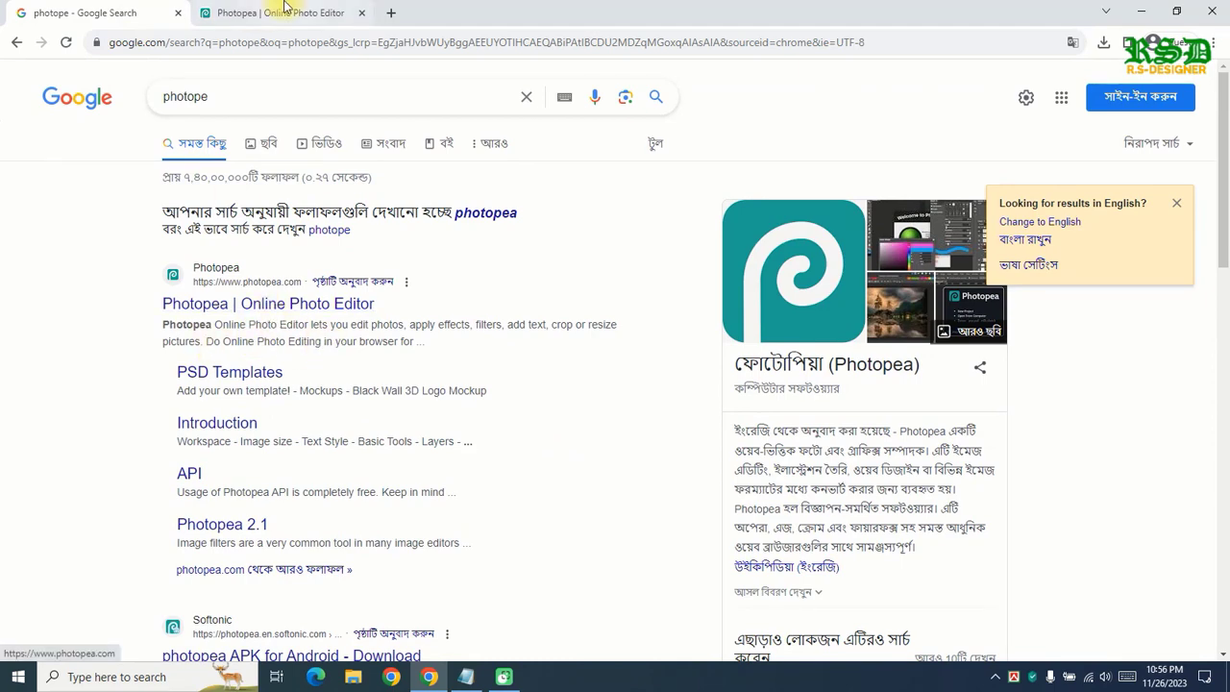
{"action": "left_click", "coordinate": [280, 13]}
{"action": "left_click", "coordinate": [290, 42]}
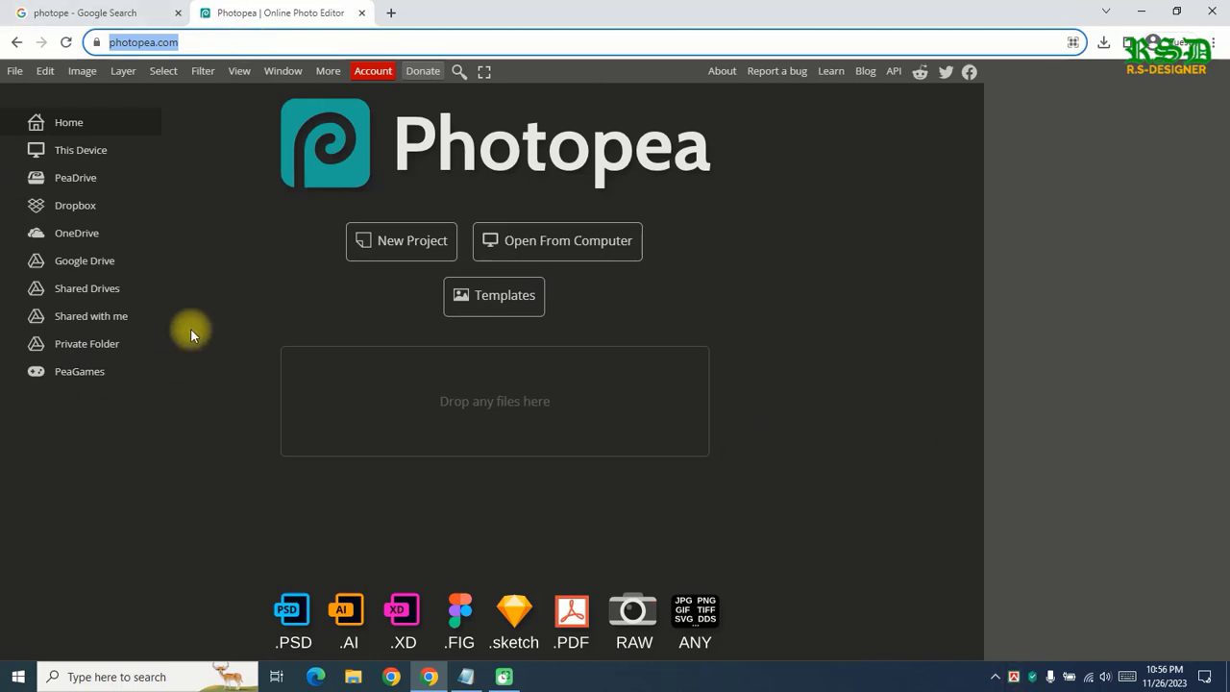
Step: Start a new project named pps, using millimetres for a 35 mm width and 45 mm height
{"action": "left_click", "coordinate": [409, 243]}
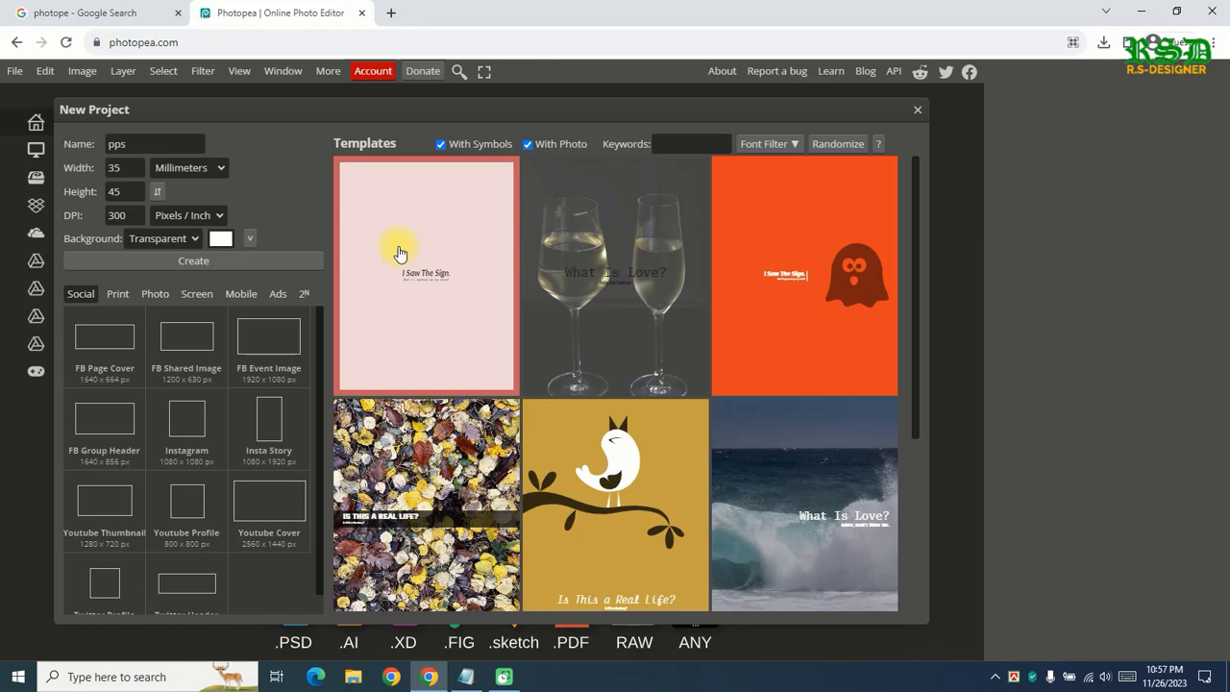
{"action": "left_click", "coordinate": [139, 144]}
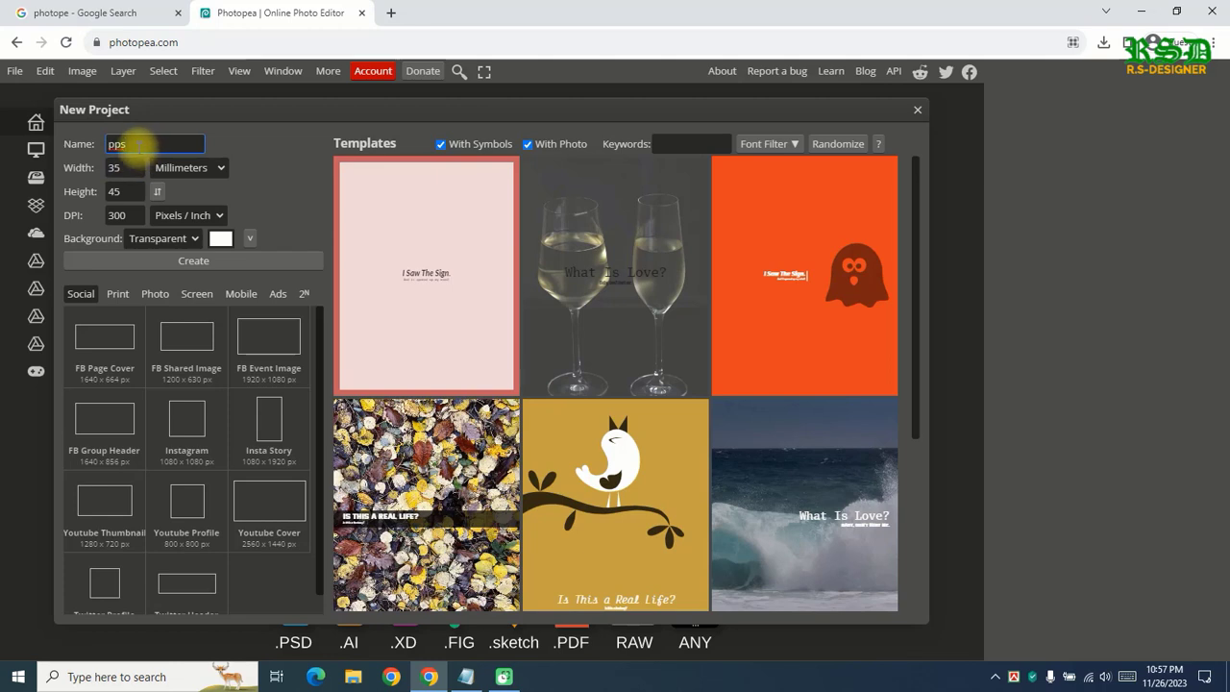
{"action": "left_click", "coordinate": [166, 169]}
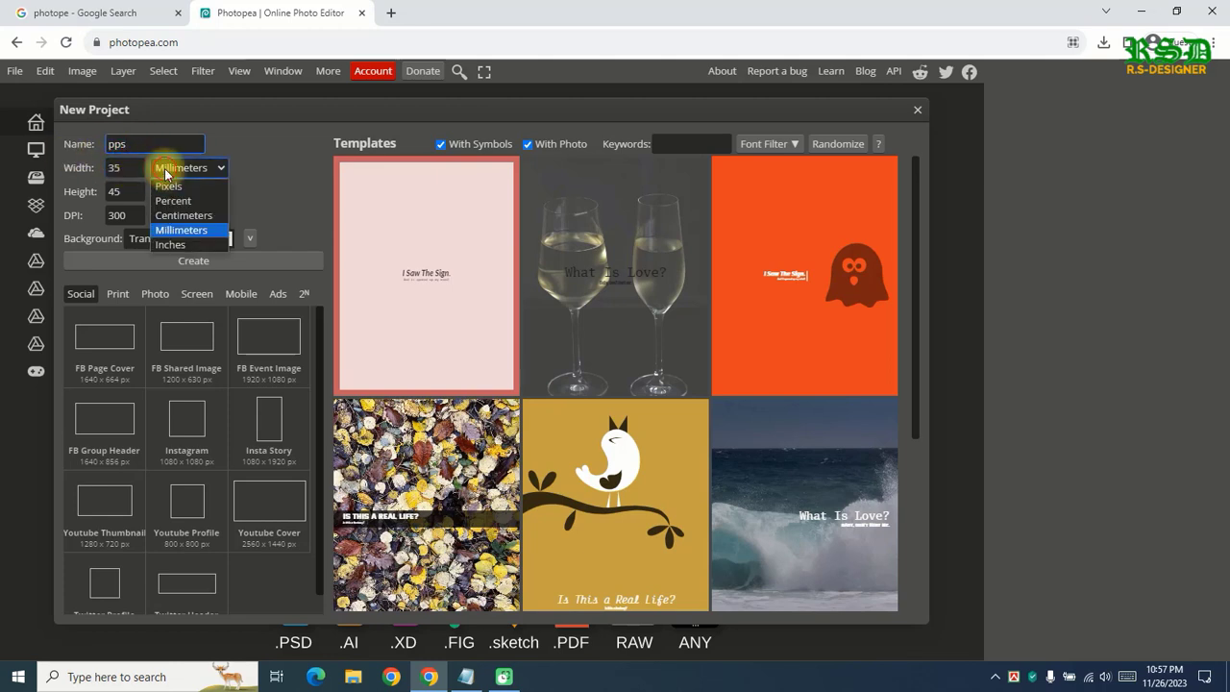
{"action": "left_click", "coordinate": [168, 185]}
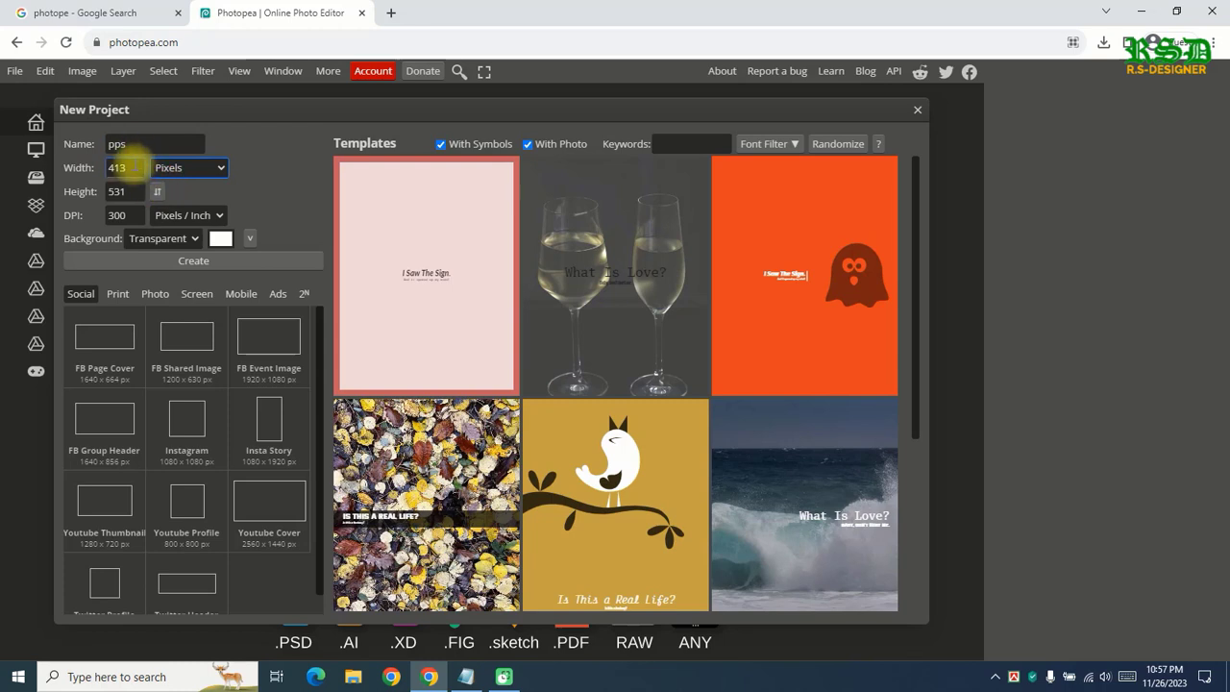
{"action": "double_click", "coordinate": [123, 144]}
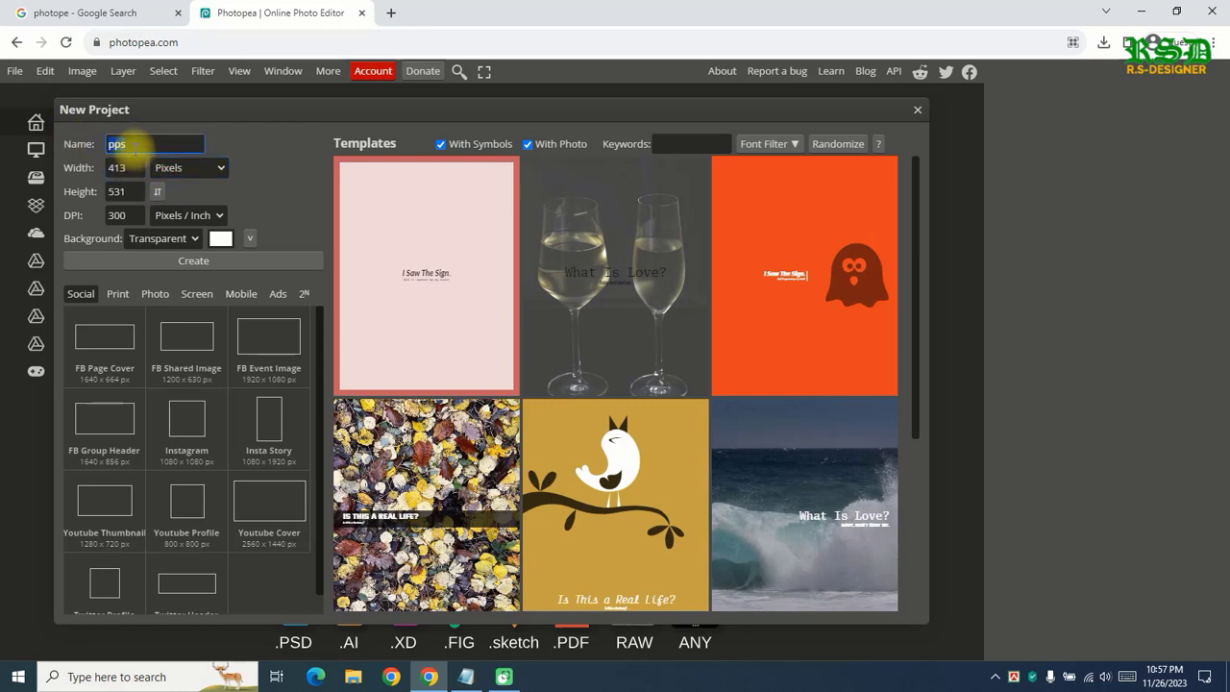
{"action": "left_click", "coordinate": [188, 168]}
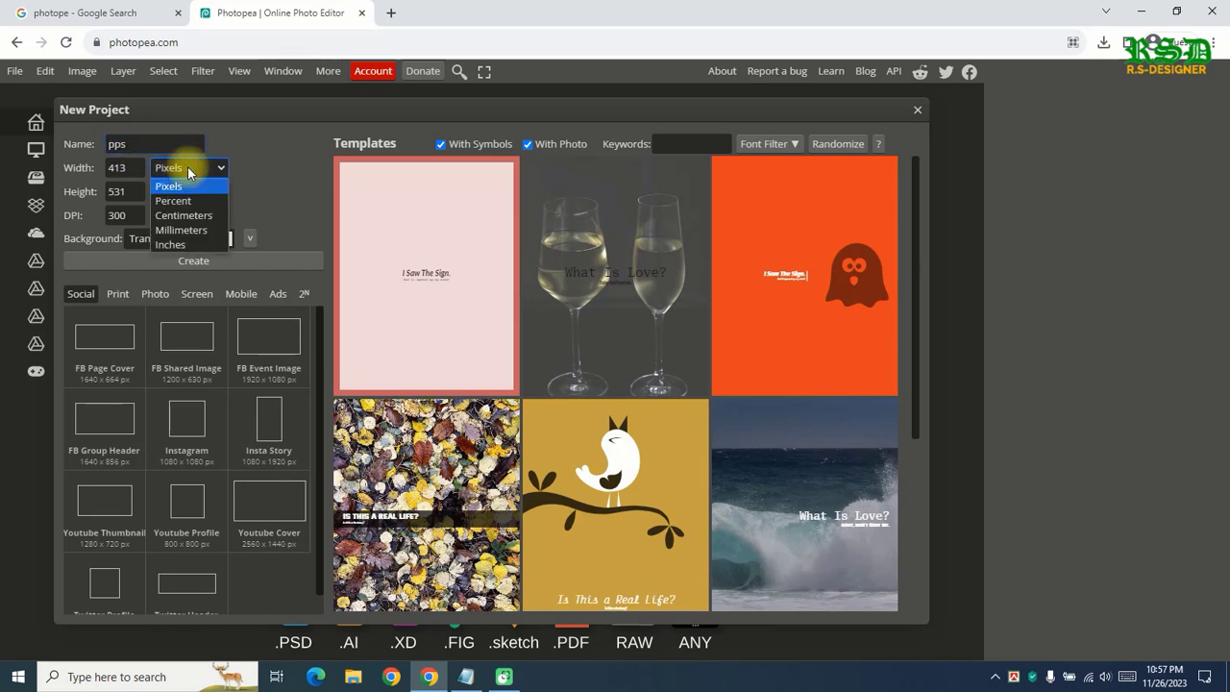
{"action": "left_click", "coordinate": [195, 230]}
{"action": "left_click", "coordinate": [129, 168]}
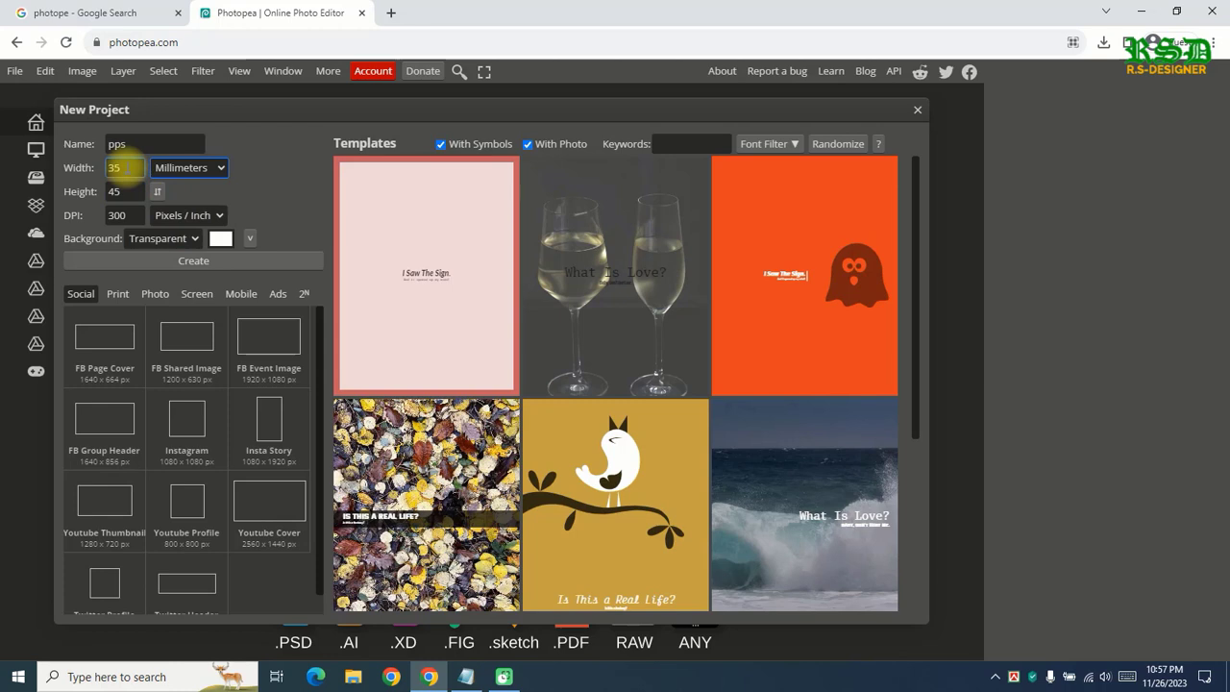
{"action": "left_click", "coordinate": [128, 191]}
{"action": "left_click", "coordinate": [127, 191]}
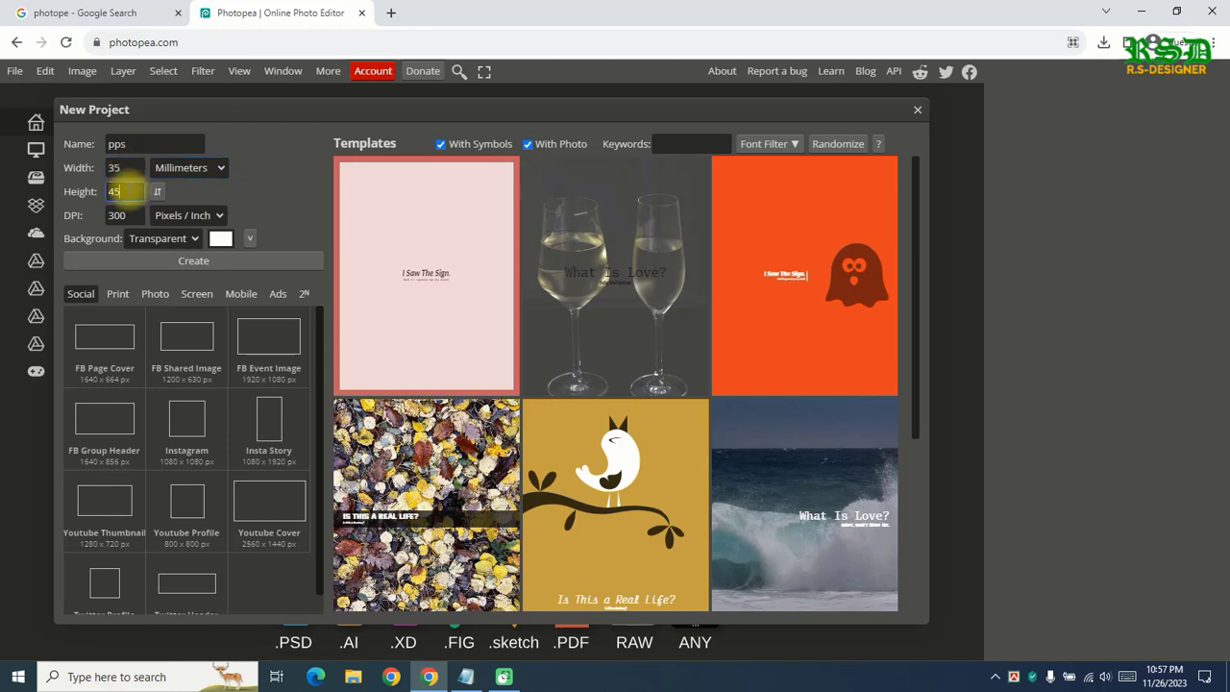
Step: Set the new project's background to a custom red, e51313
{"action": "left_click", "coordinate": [154, 240]}
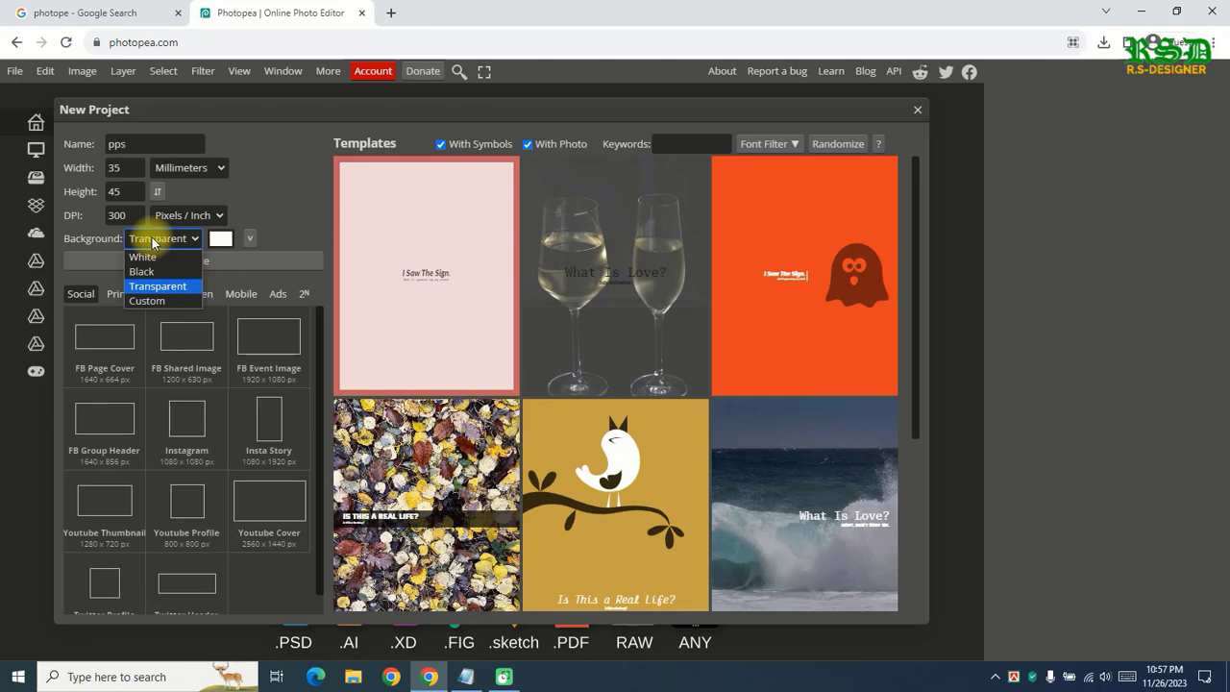
{"action": "left_click", "coordinate": [149, 301]}
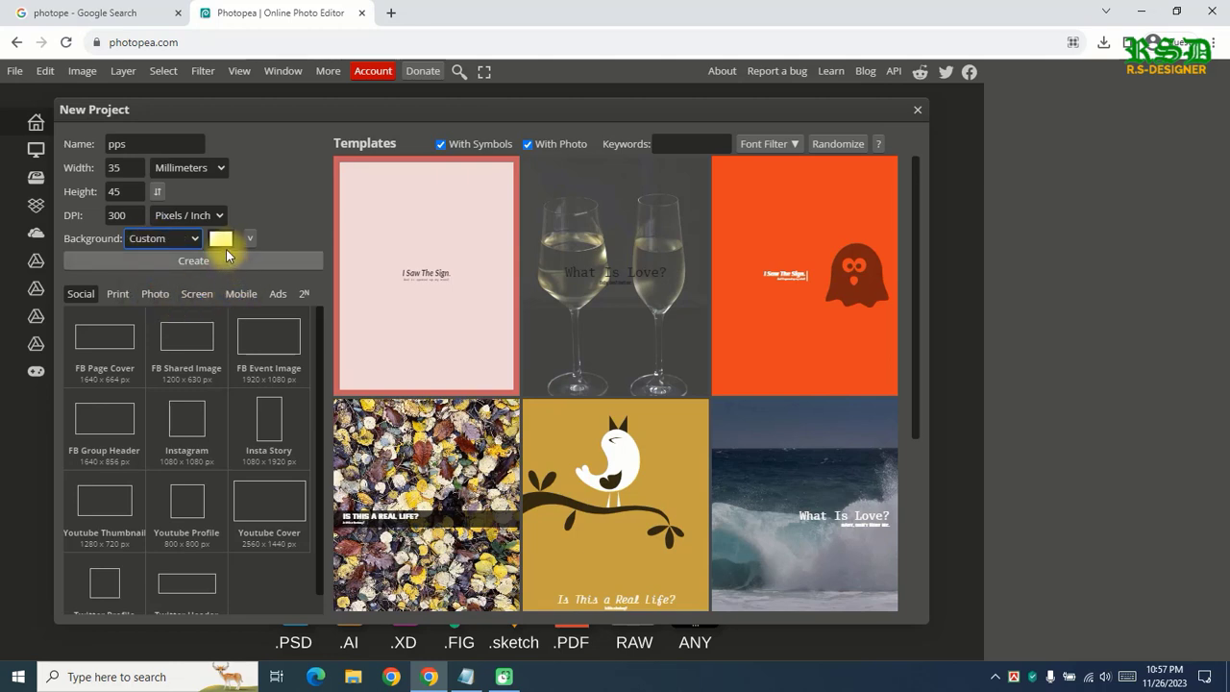
{"action": "left_click", "coordinate": [220, 239]}
{"action": "left_click", "coordinate": [410, 346]}
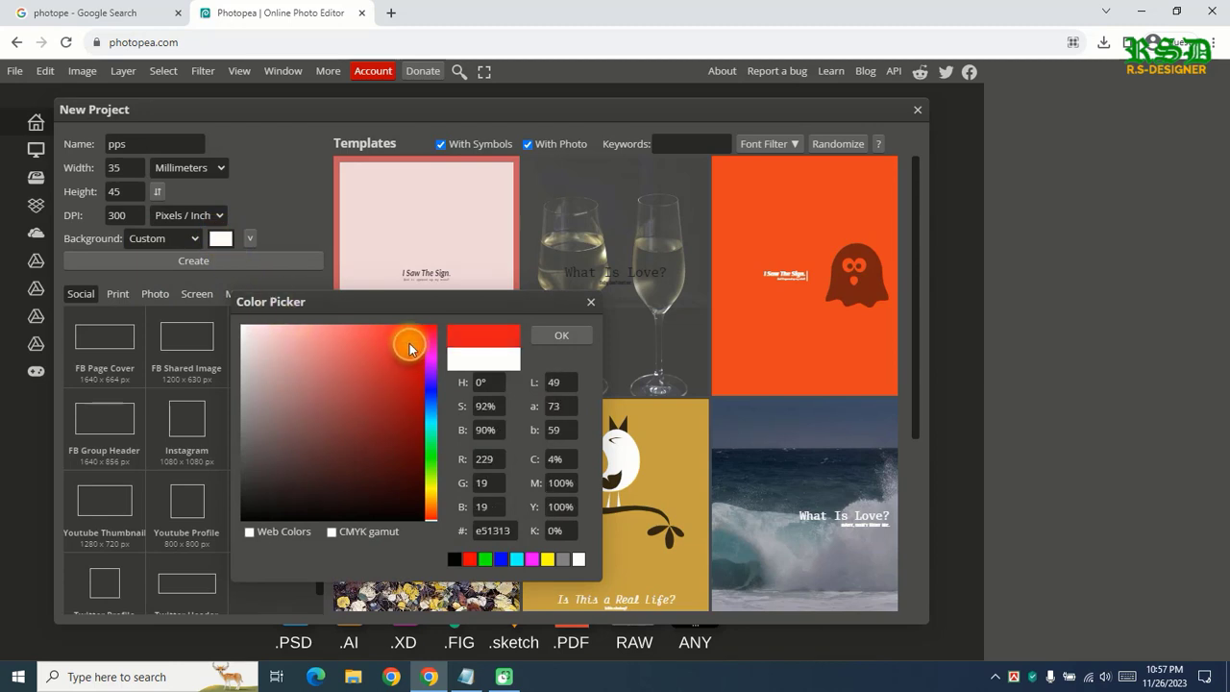
{"action": "left_click", "coordinate": [561, 335]}
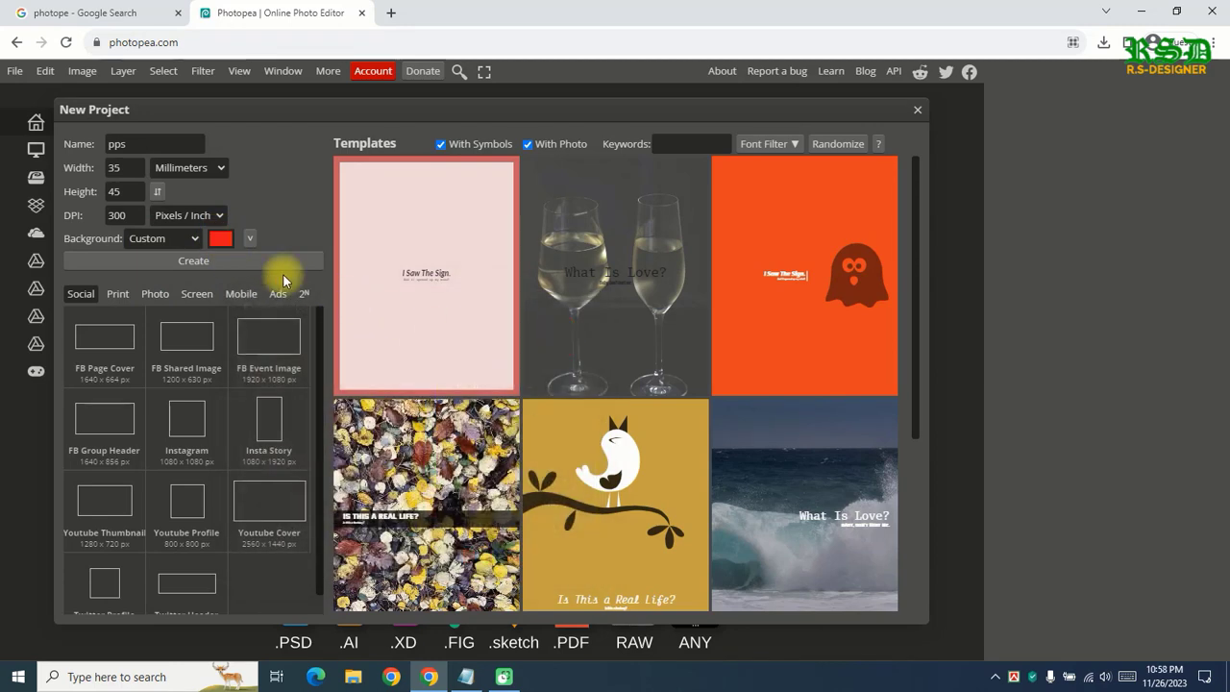
Step: Set the background to Transparent and create the project
{"action": "left_click", "coordinate": [187, 238]}
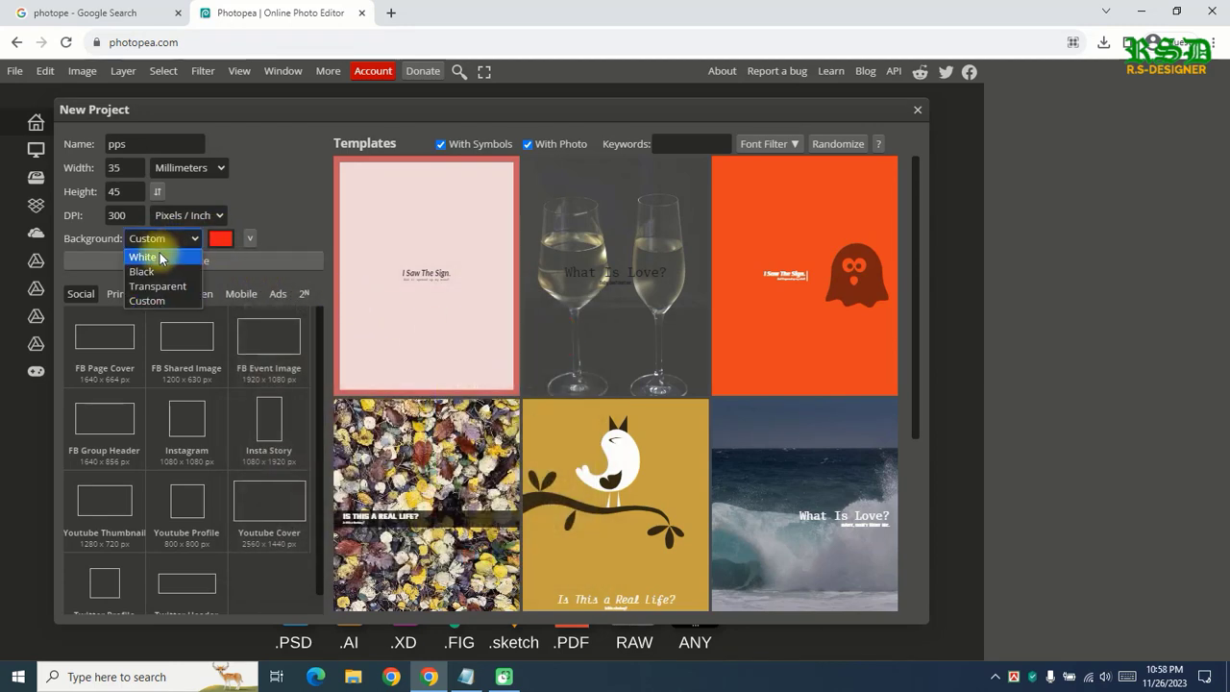
{"action": "left_click", "coordinate": [165, 287]}
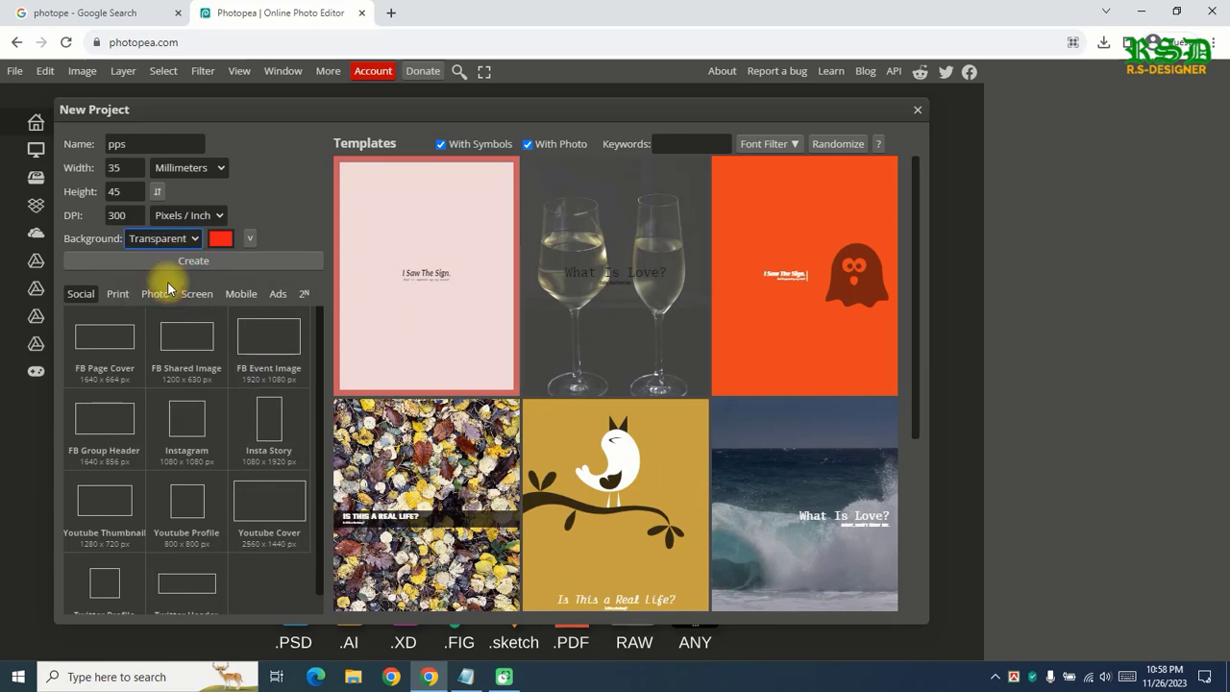
{"action": "left_click", "coordinate": [173, 263]}
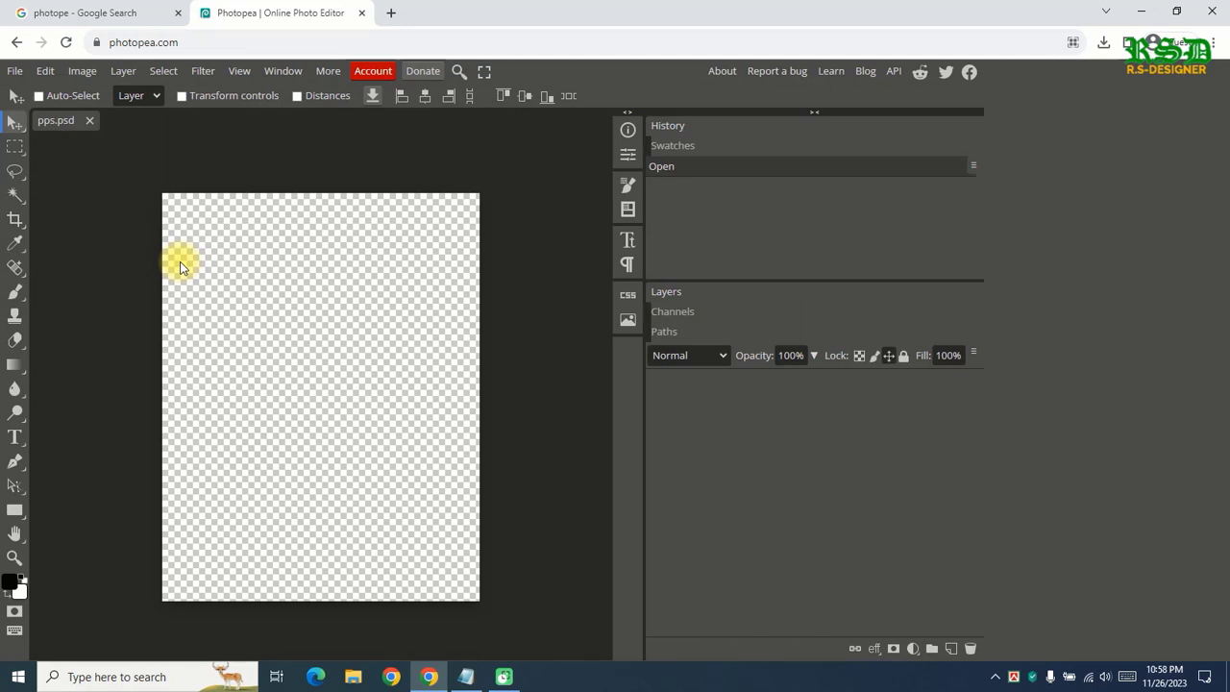
Step: Examine the new-project size presets for Social, Print, Photo, Screen, Mobile and Ads without creating another project
{"action": "left_click", "coordinate": [14, 70]}
{"action": "left_click", "coordinate": [34, 94]}
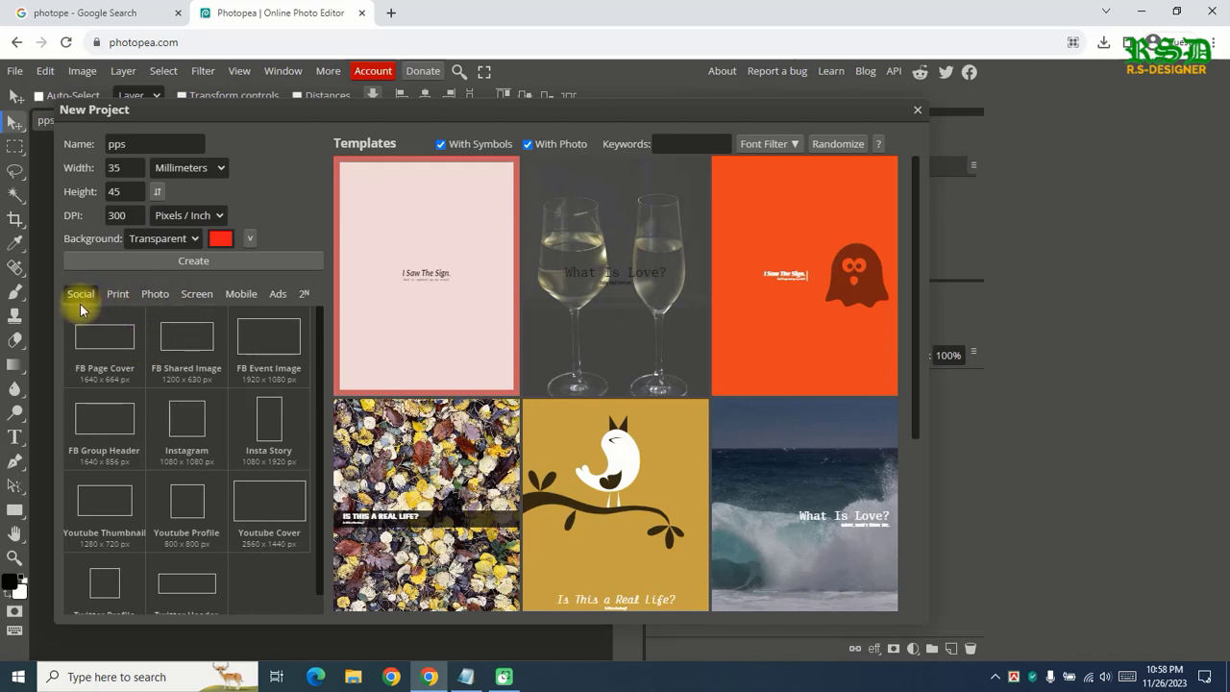
{"action": "scroll", "coordinate": [182, 519], "scroll_direction": "down", "scroll_amount": 1}
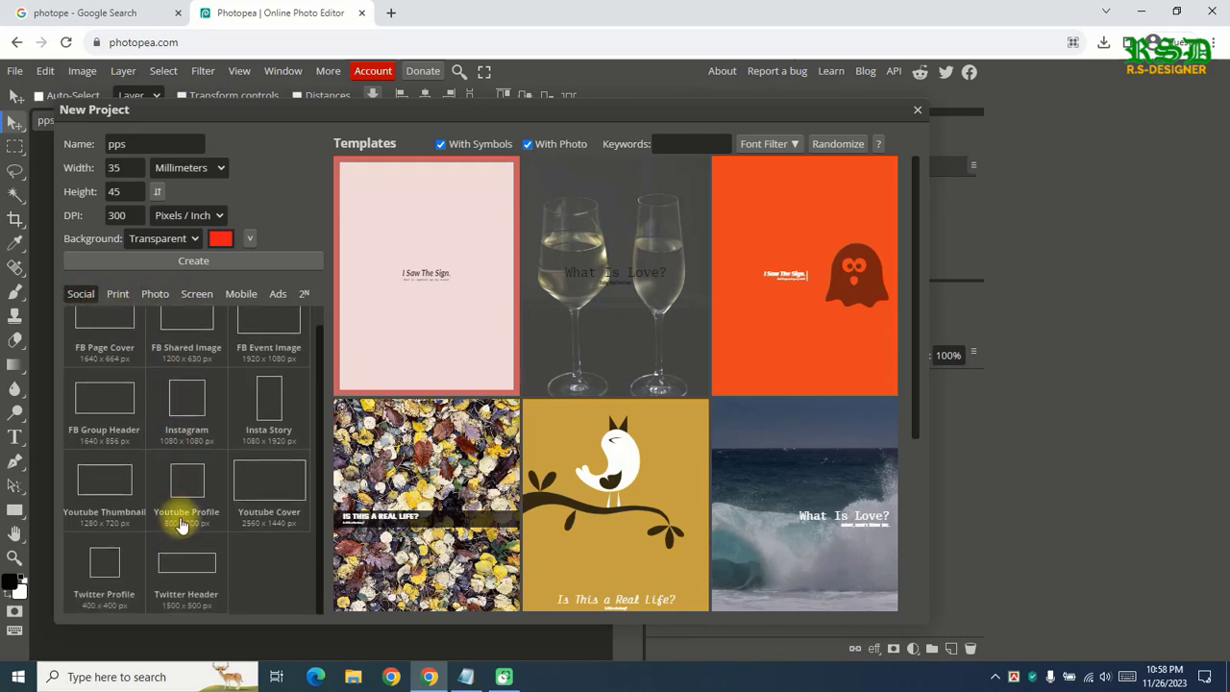
{"action": "scroll", "coordinate": [173, 480], "scroll_direction": "up", "scroll_amount": 1}
{"action": "left_click", "coordinate": [118, 293]}
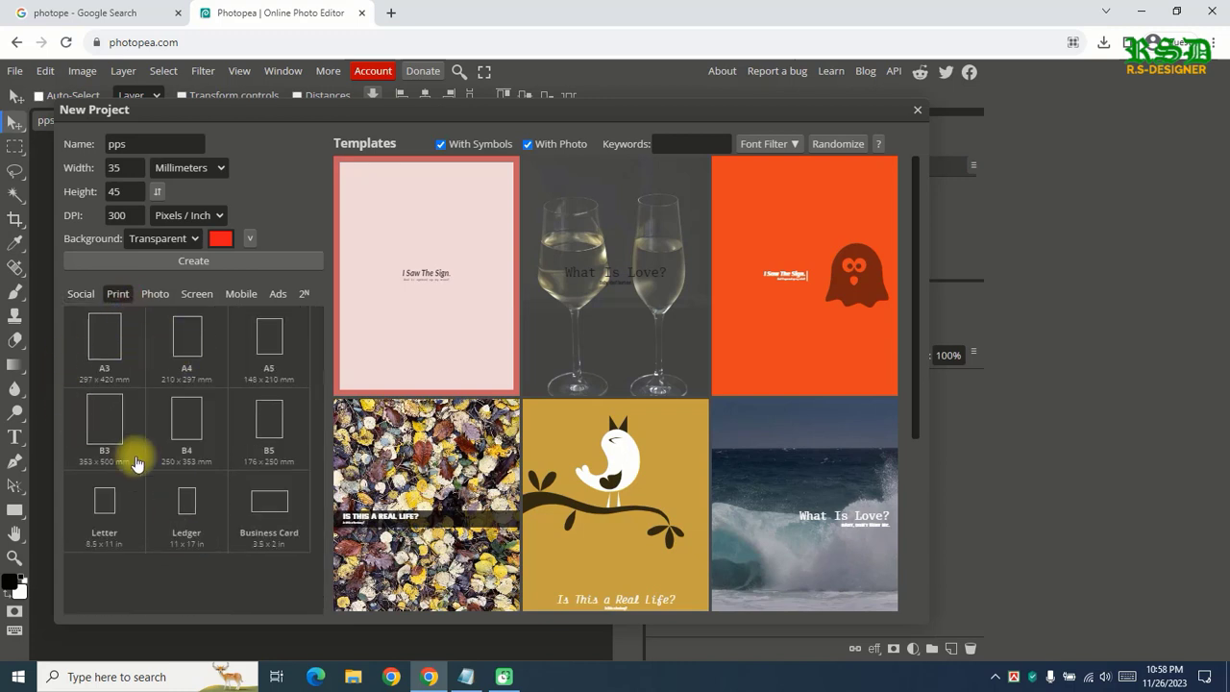
{"action": "left_click", "coordinate": [157, 294]}
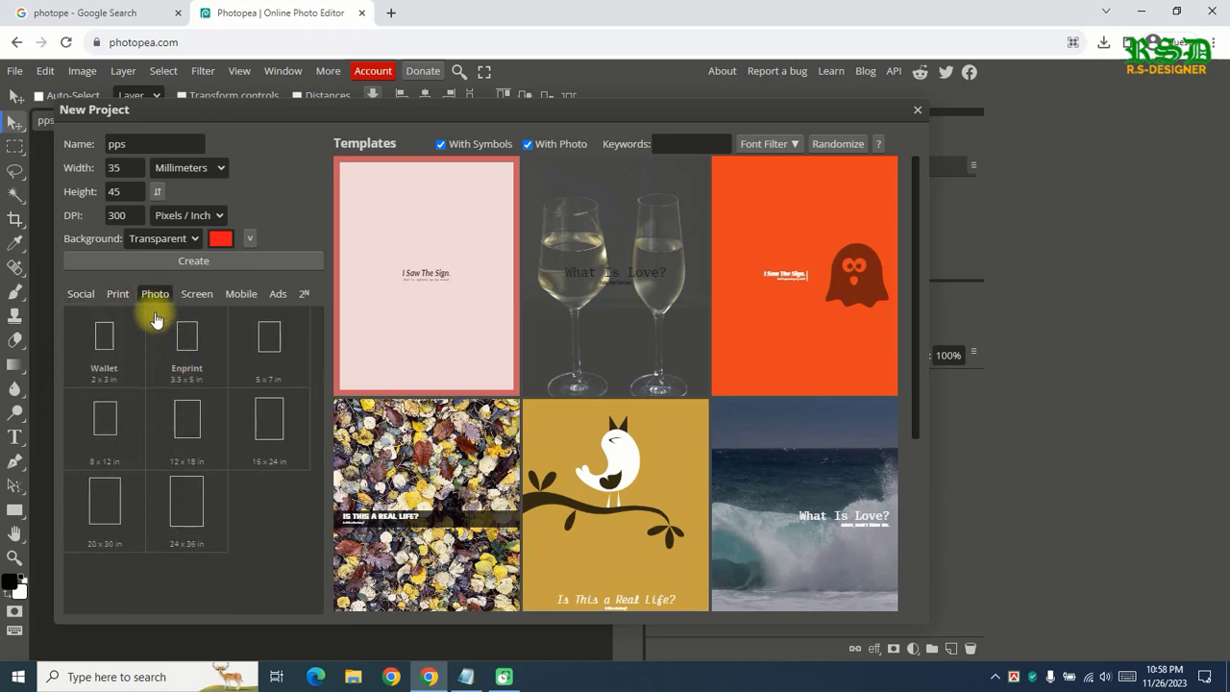
{"action": "left_click", "coordinate": [197, 294]}
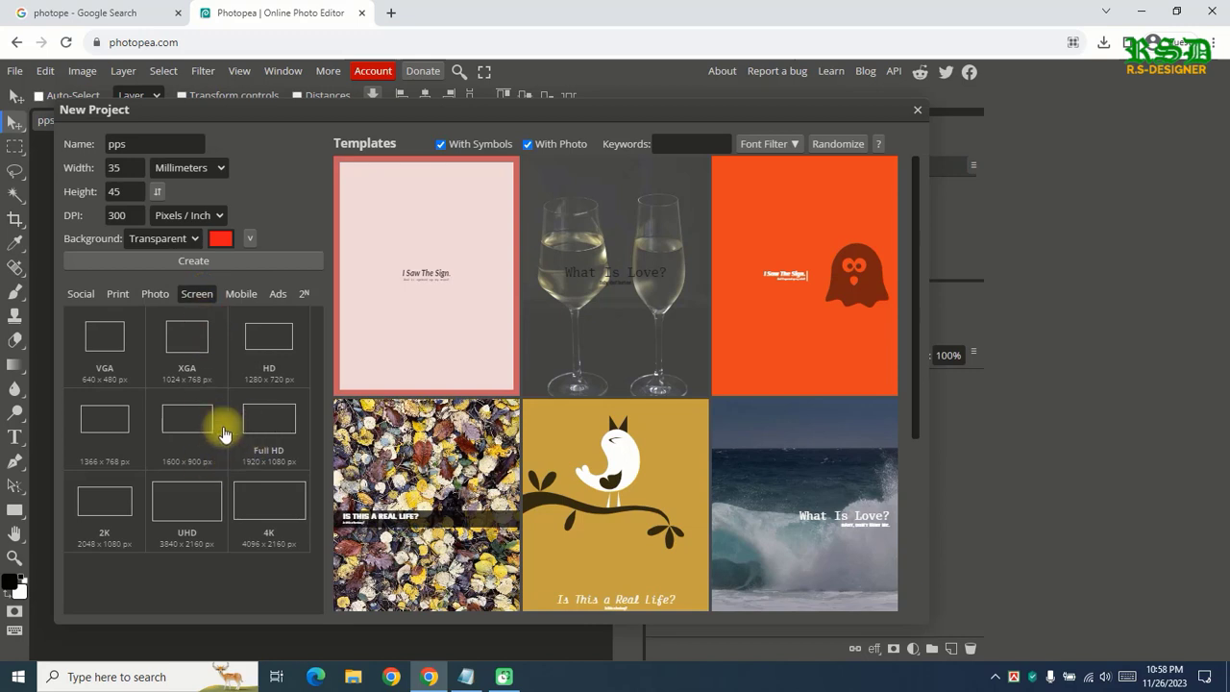
{"action": "left_click", "coordinate": [241, 294]}
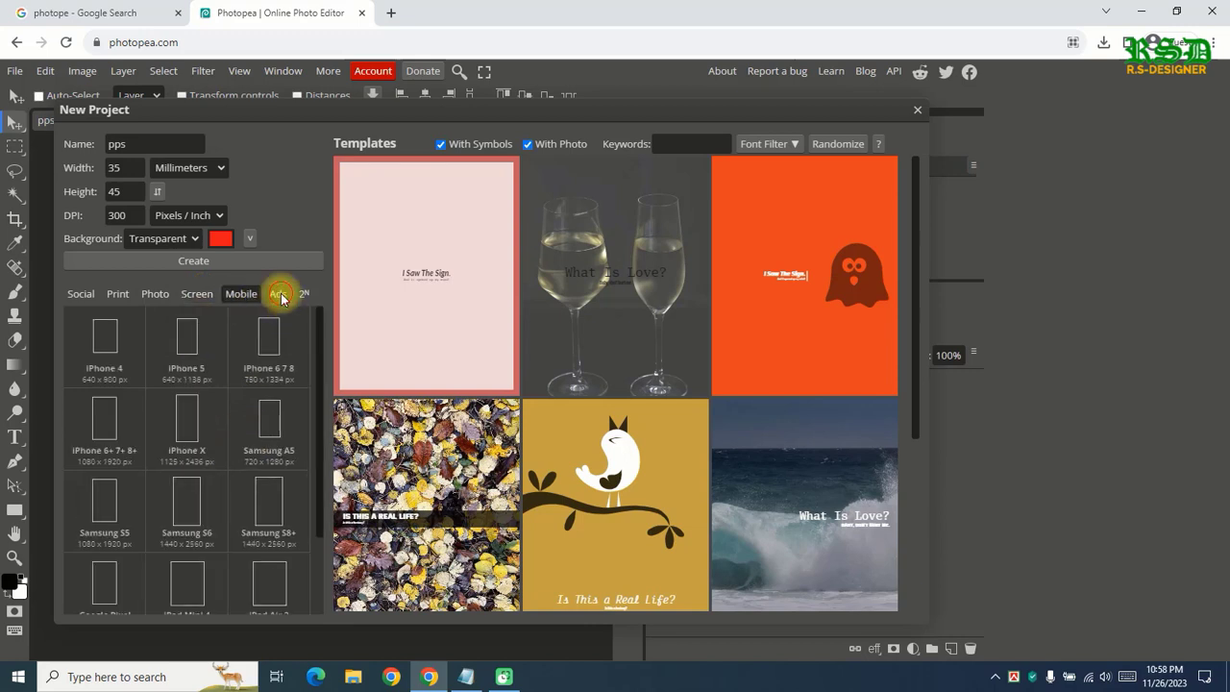
{"action": "left_click", "coordinate": [278, 294]}
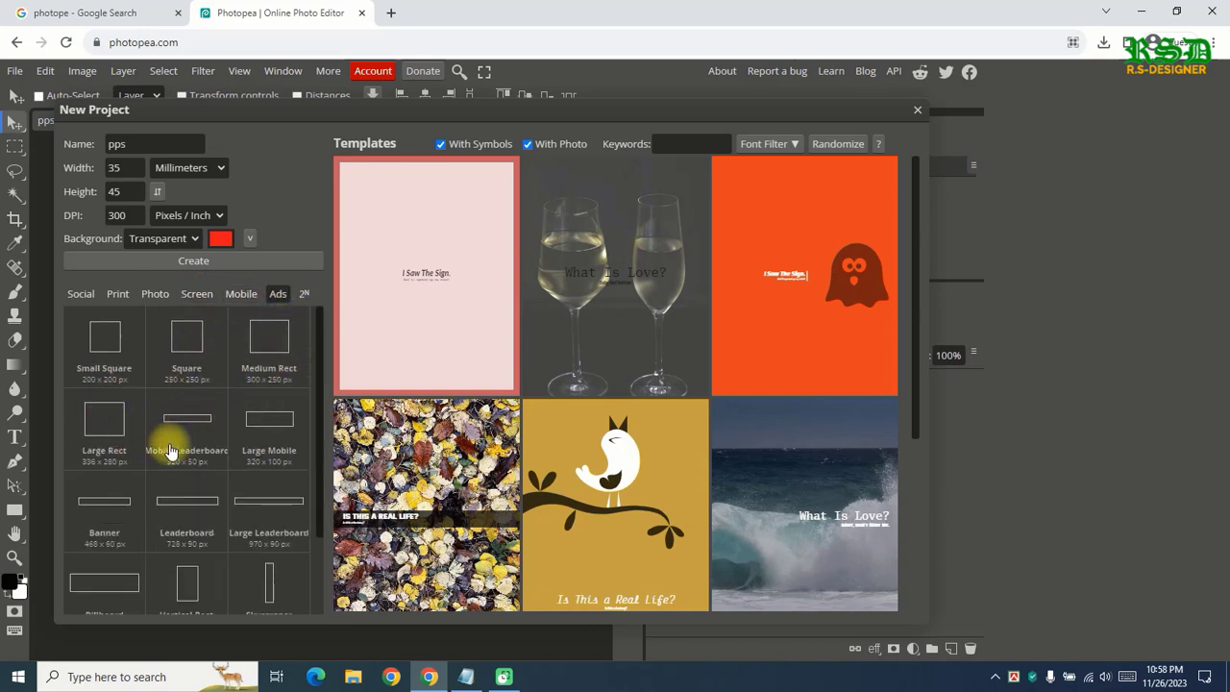
{"action": "scroll", "coordinate": [209, 495], "scroll_direction": "down", "scroll_amount": 1}
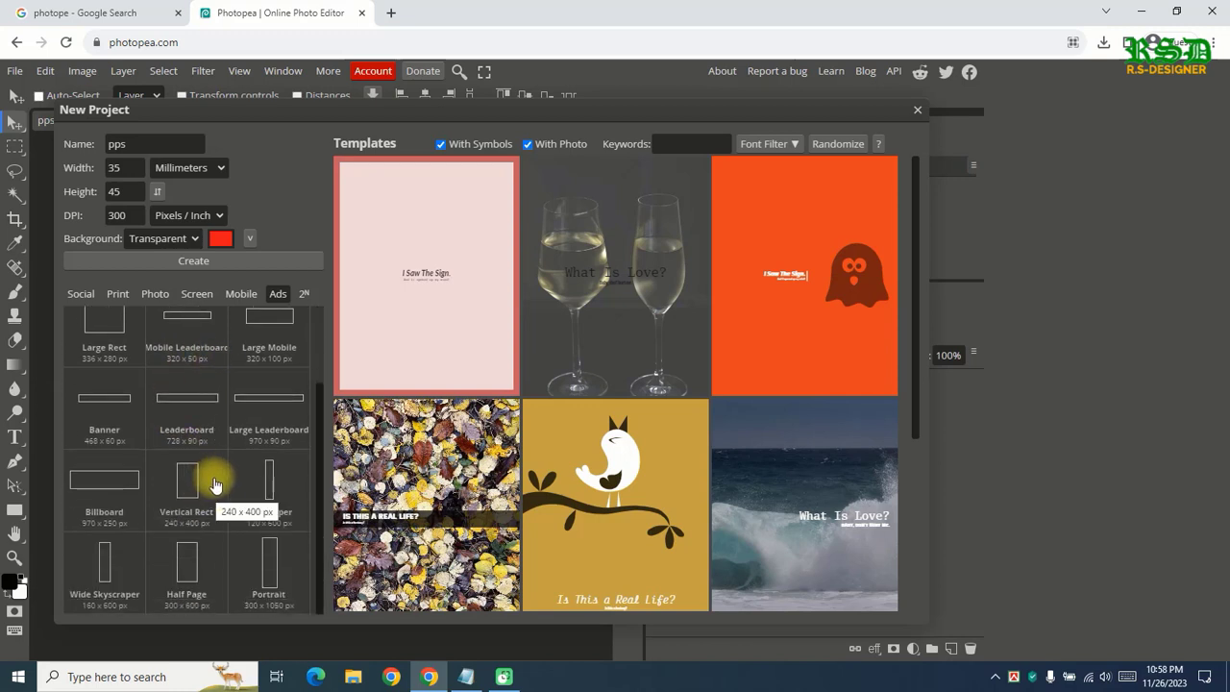
{"action": "scroll", "coordinate": [216, 484], "scroll_direction": "up", "scroll_amount": 1}
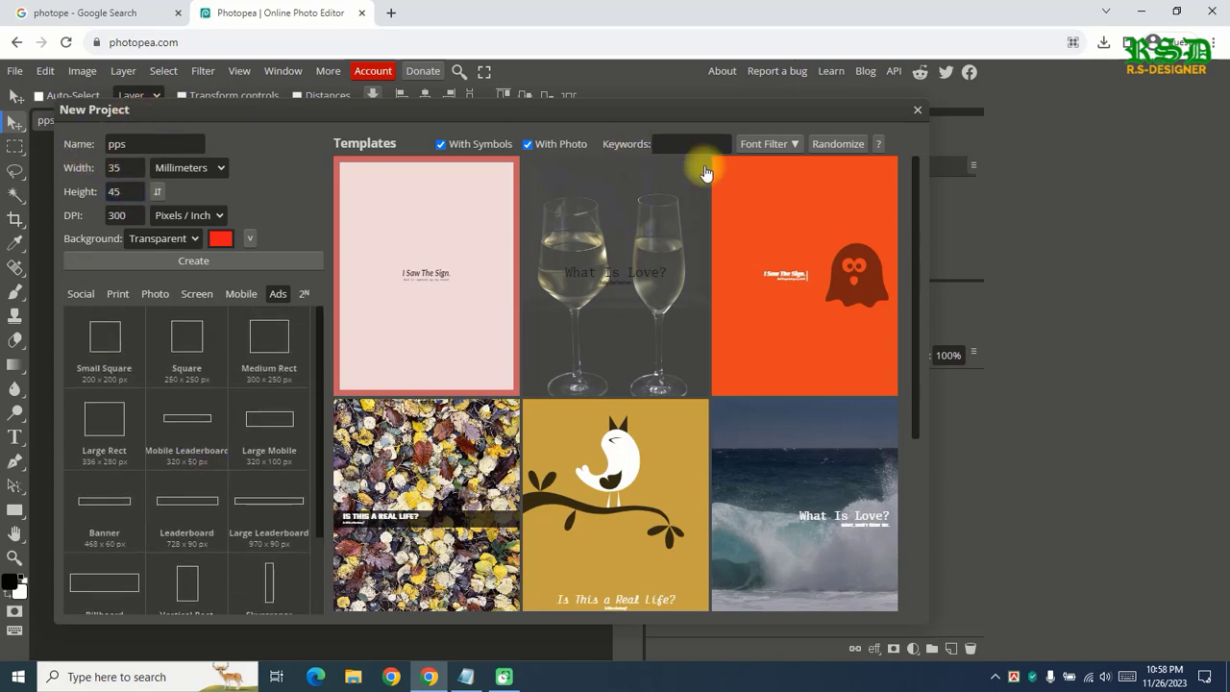
{"action": "left_click", "coordinate": [918, 110]}
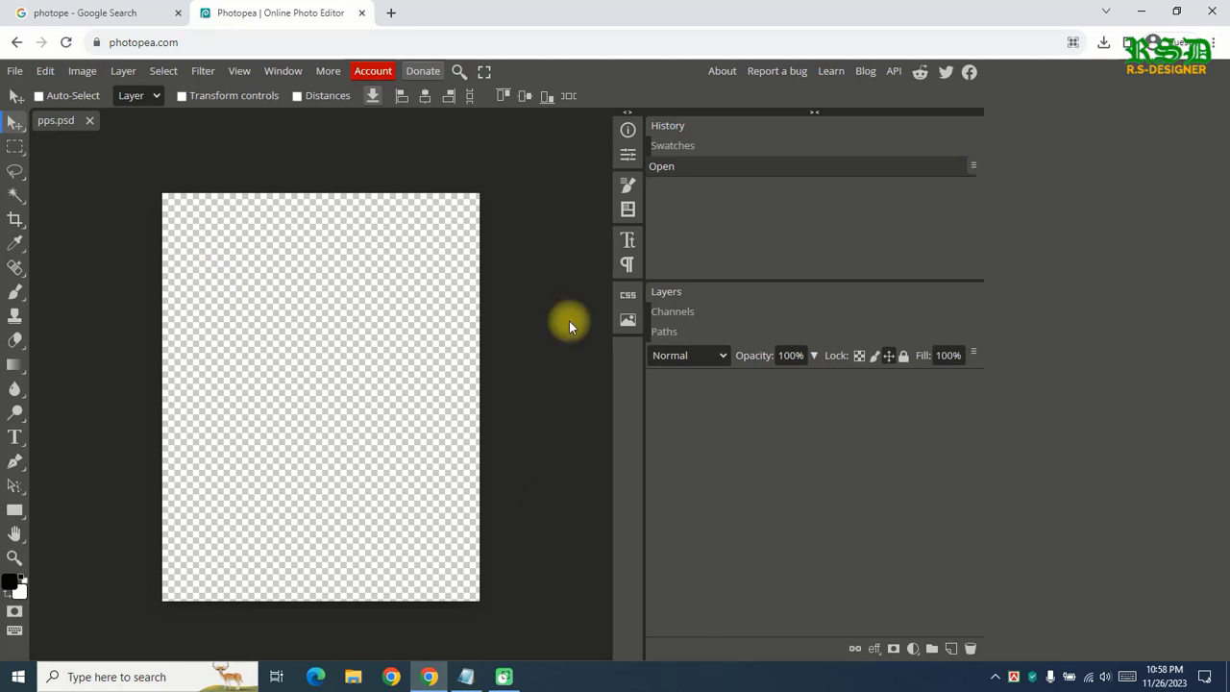
Step: Place the image download.jpg from the Downloads folder into the pps document
{"action": "left_click", "coordinate": [13, 73]}
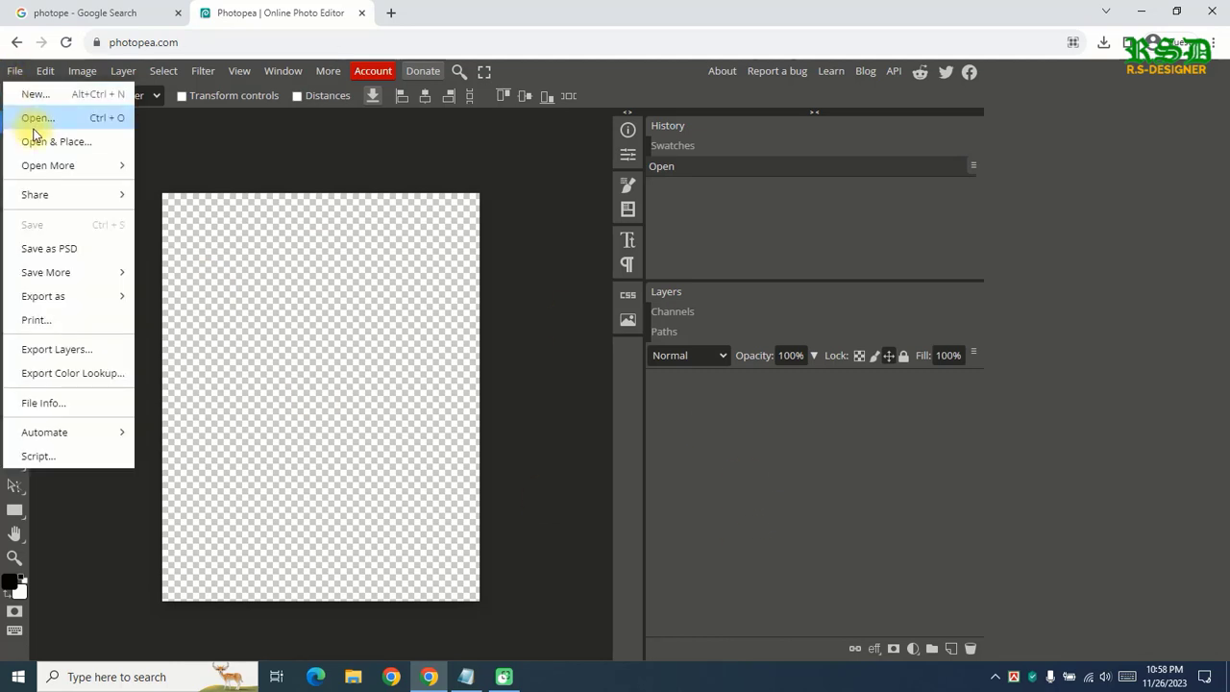
{"action": "left_click", "coordinate": [85, 119]}
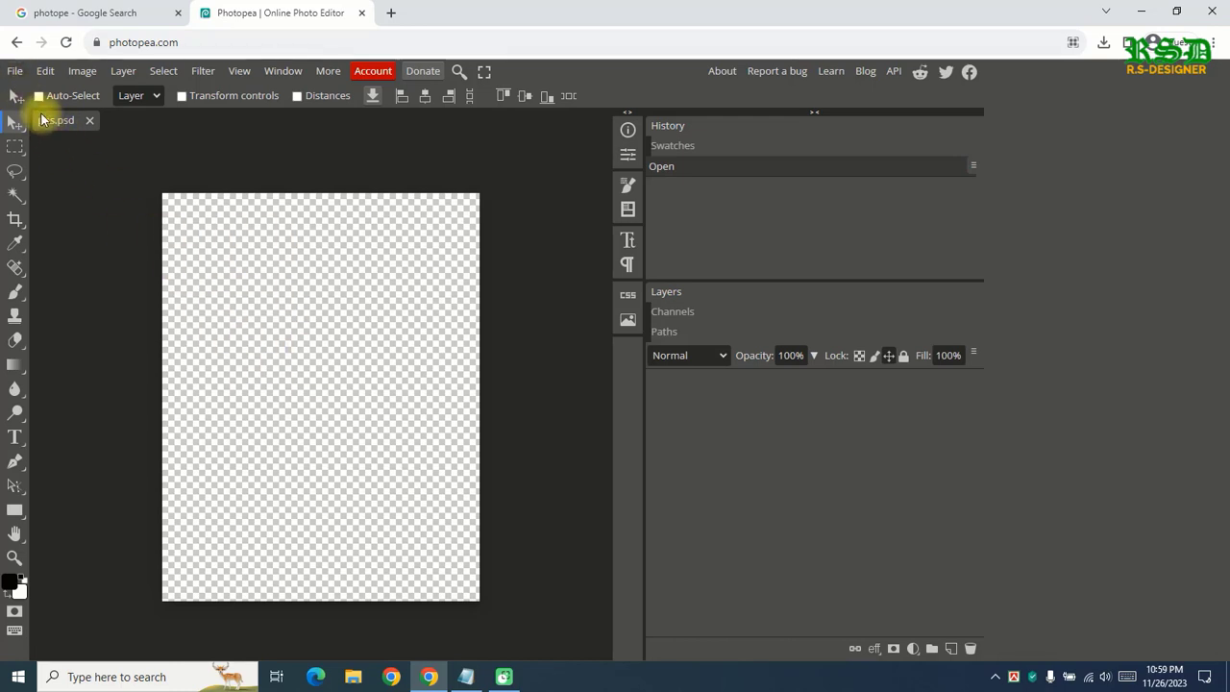
{"action": "left_click", "coordinate": [15, 72]}
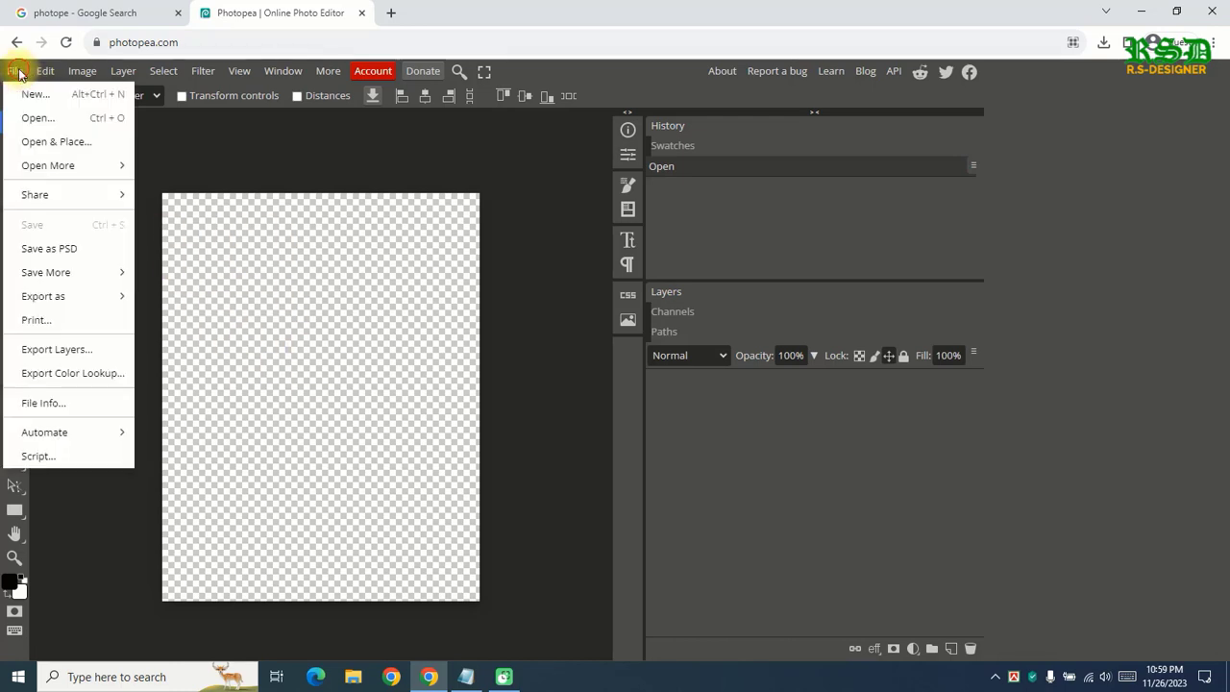
{"action": "left_click", "coordinate": [71, 147]}
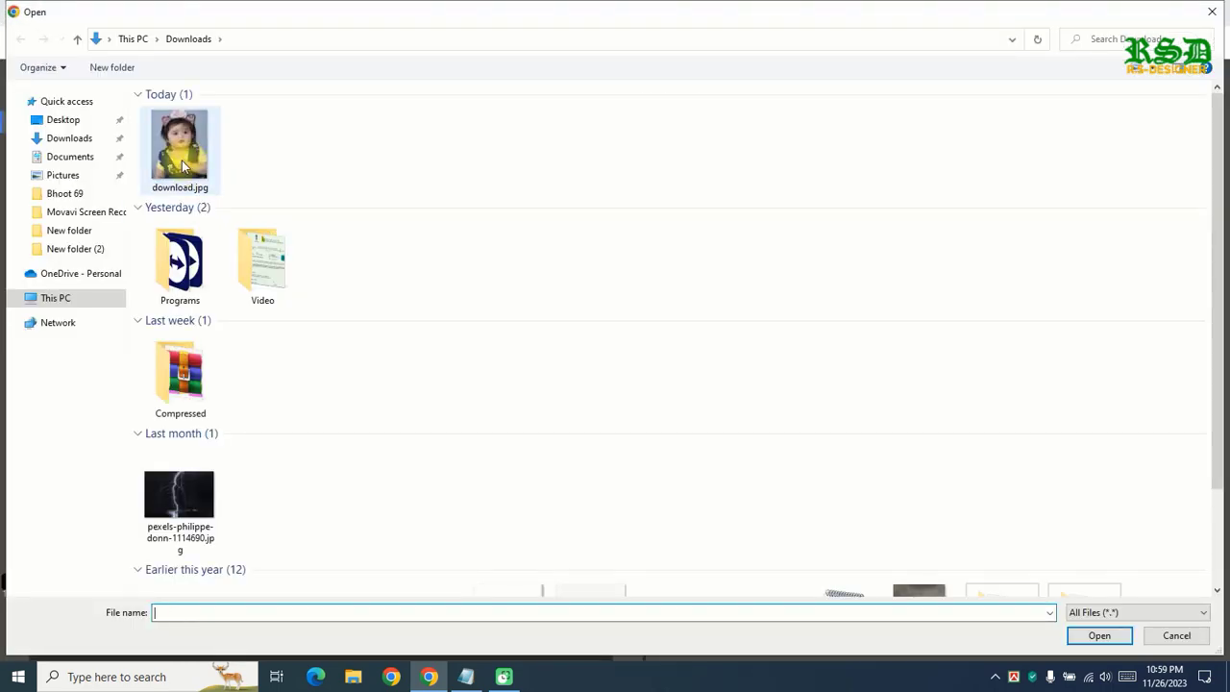
{"action": "double_click", "coordinate": [183, 164]}
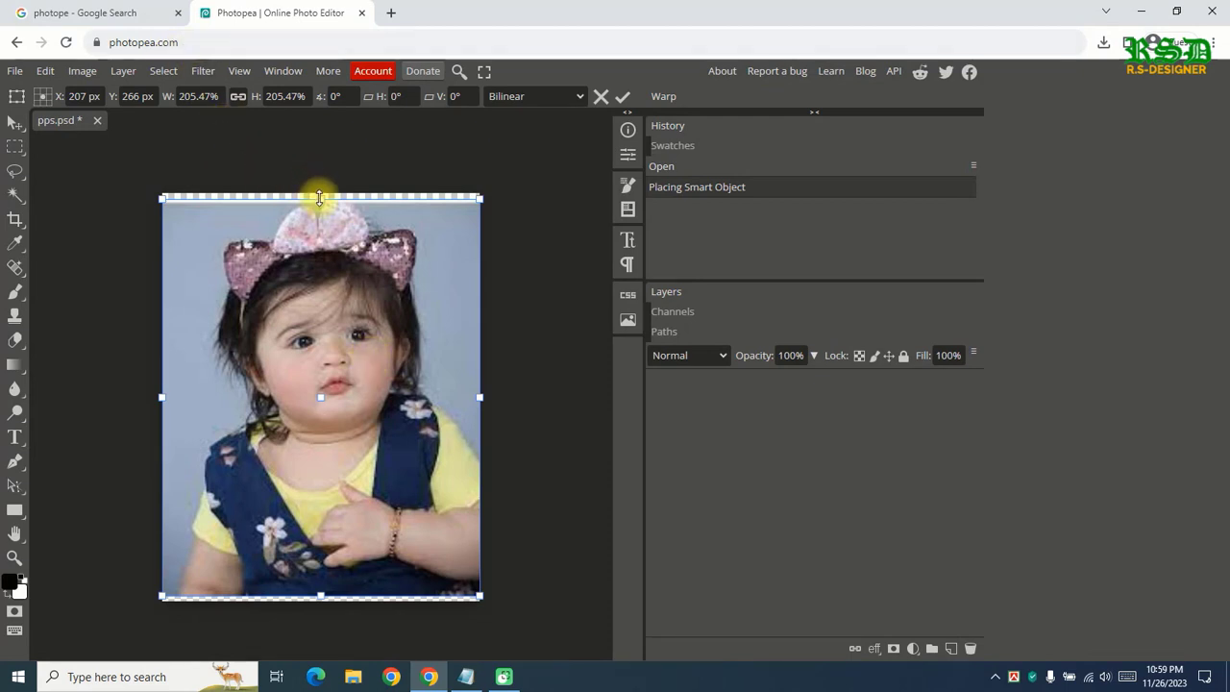
Step: Scale the placed portrait to 212.64%, position it at X 206 px, Y 263 px to cover the canvas, and apply the transform
{"action": "left_click_drag", "start_coordinate": [319, 199], "coordinate": [321, 184]}
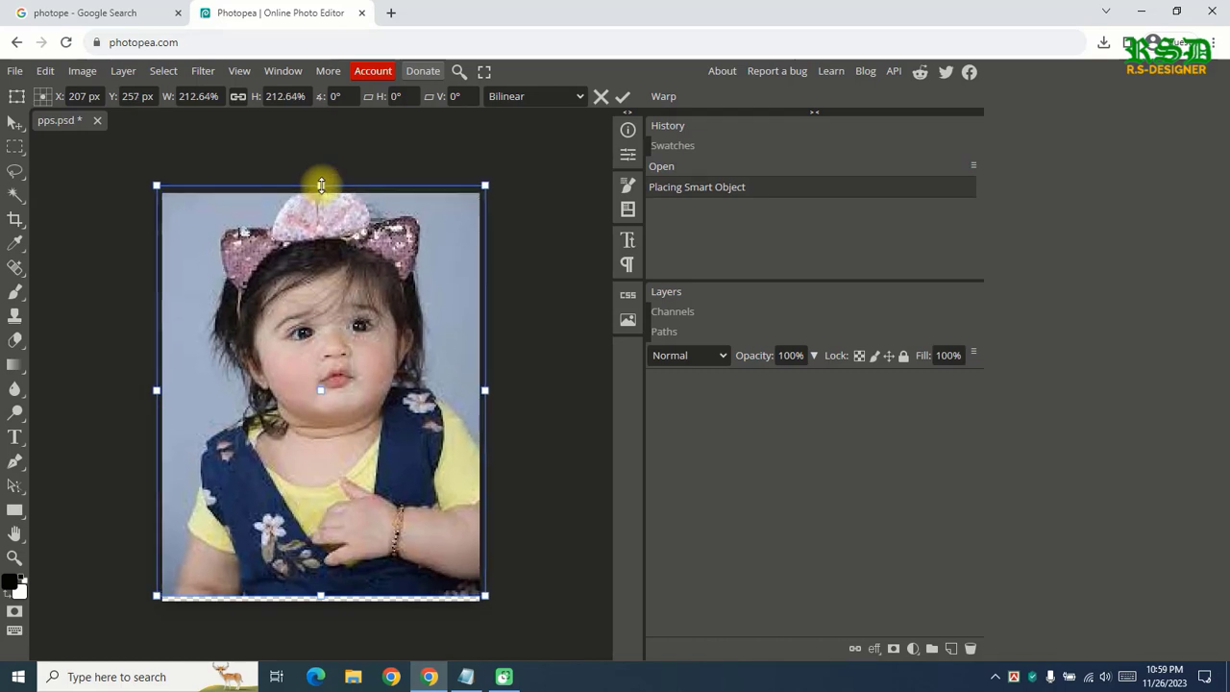
{"action": "left_click_drag", "start_coordinate": [327, 510], "coordinate": [326, 516]}
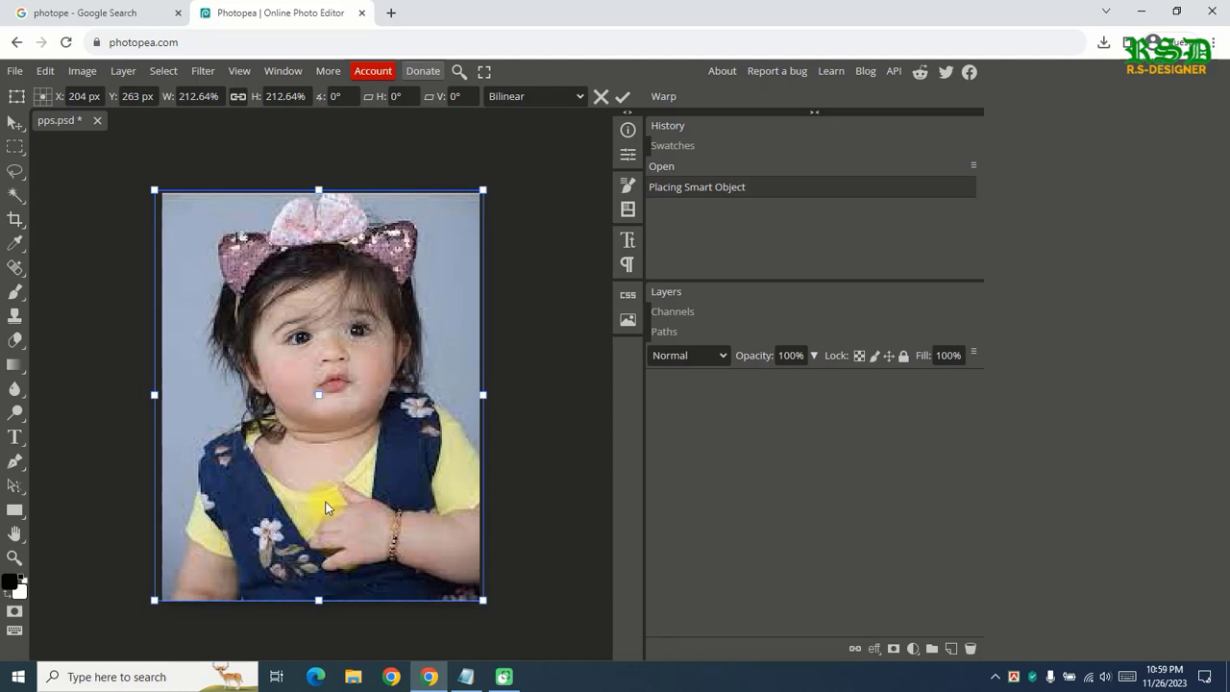
{"action": "left_click_drag", "start_coordinate": [324, 498], "coordinate": [327, 493]}
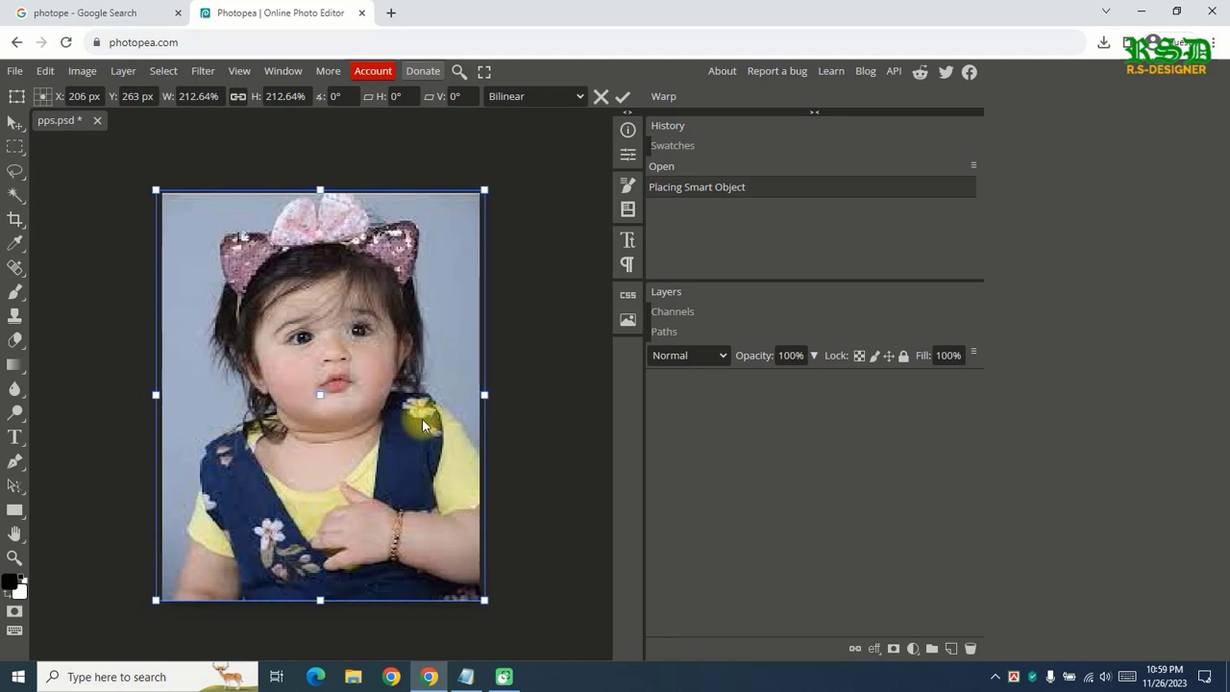
{"action": "key", "text": "Return"}
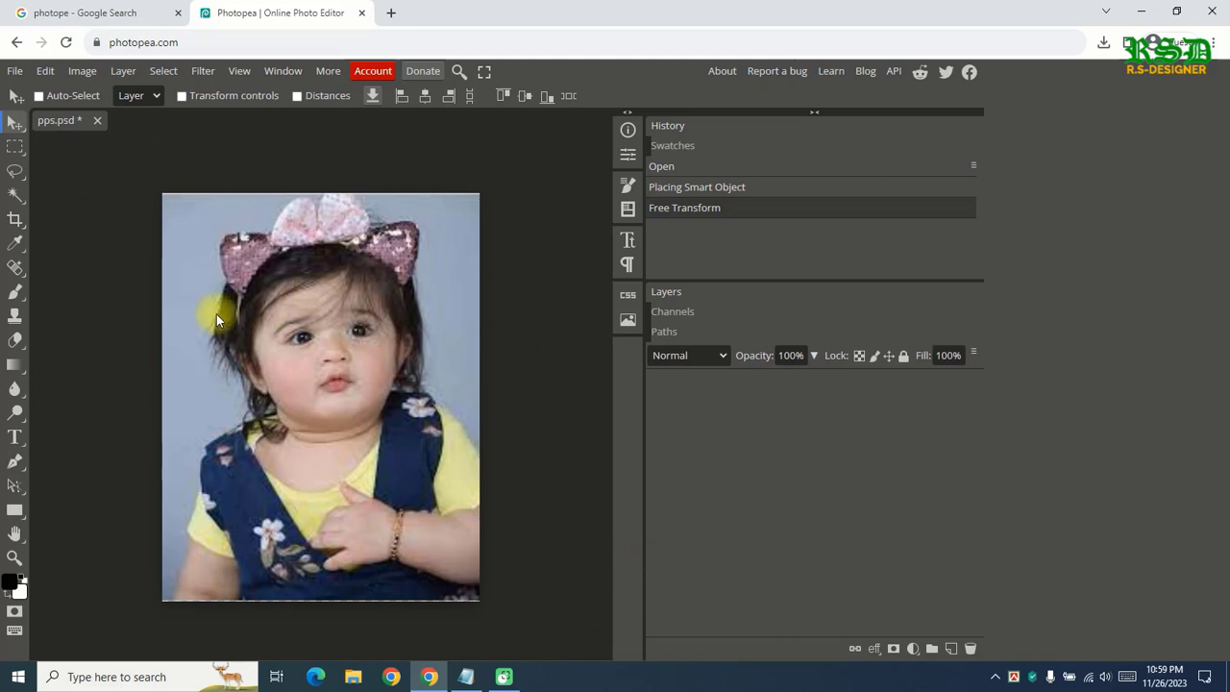
Step: Start a Levels adjustment on the portrait with RGB input levels 21 to 242 and output levels 9 to 241
{"action": "left_click", "coordinate": [83, 71]}
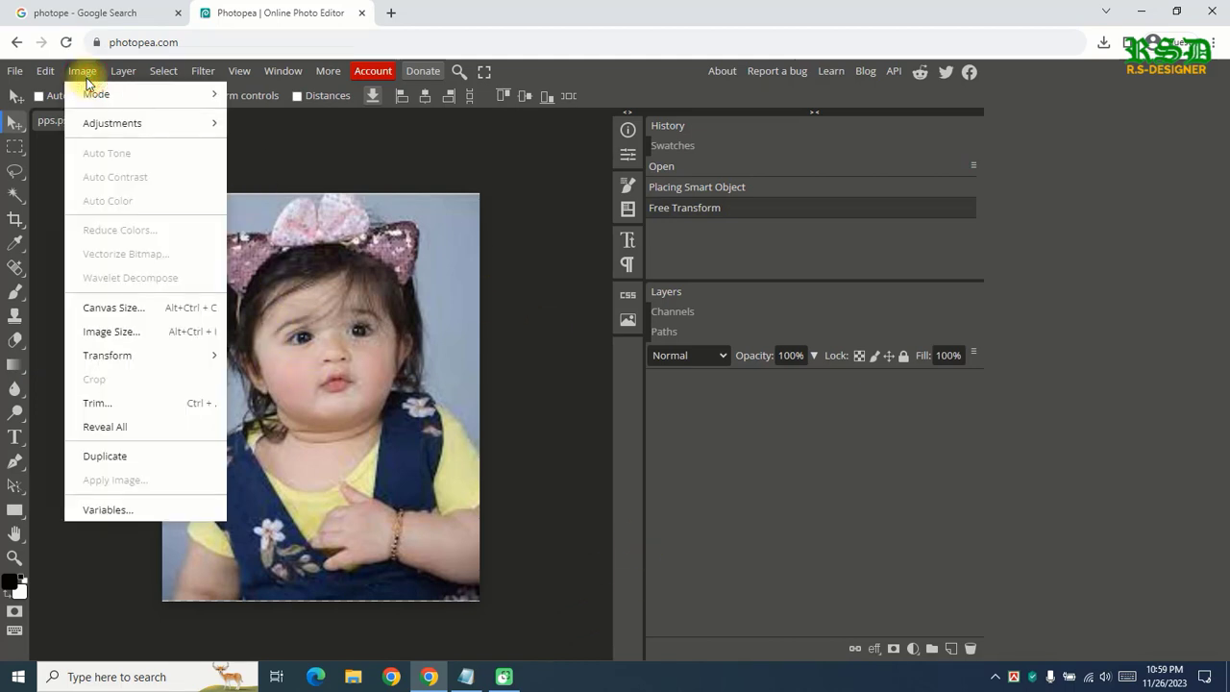
{"action": "mouse_move", "coordinate": [145, 124]}
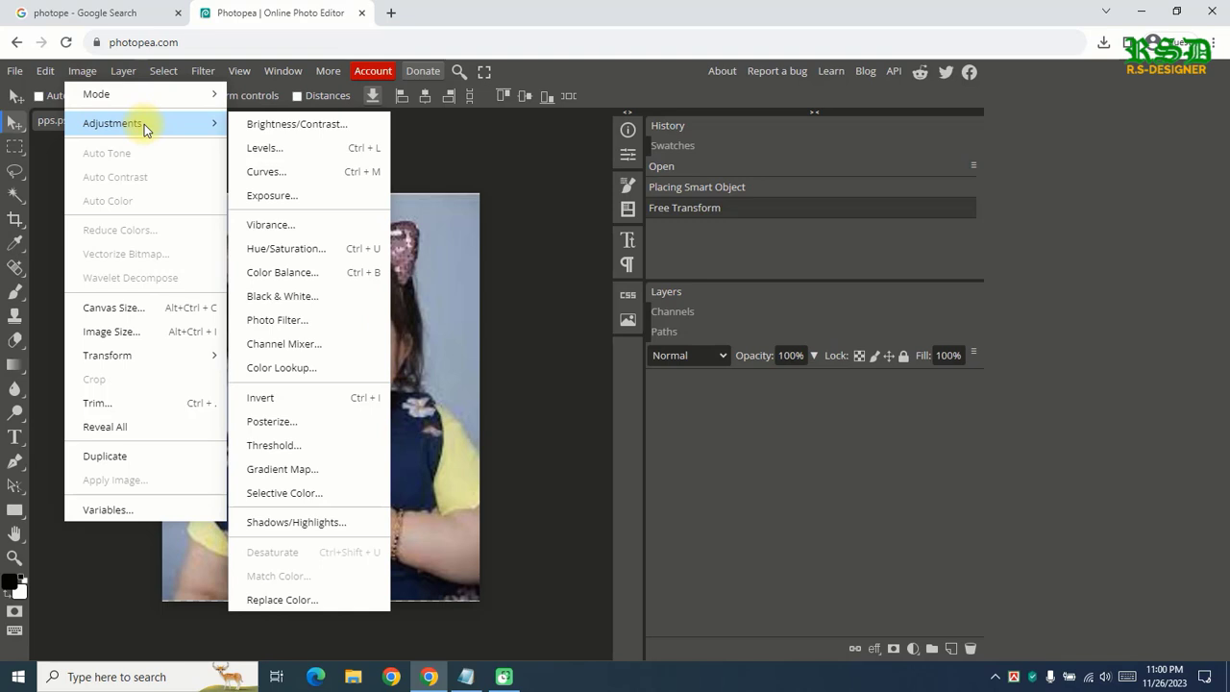
{"action": "left_click", "coordinate": [318, 151]}
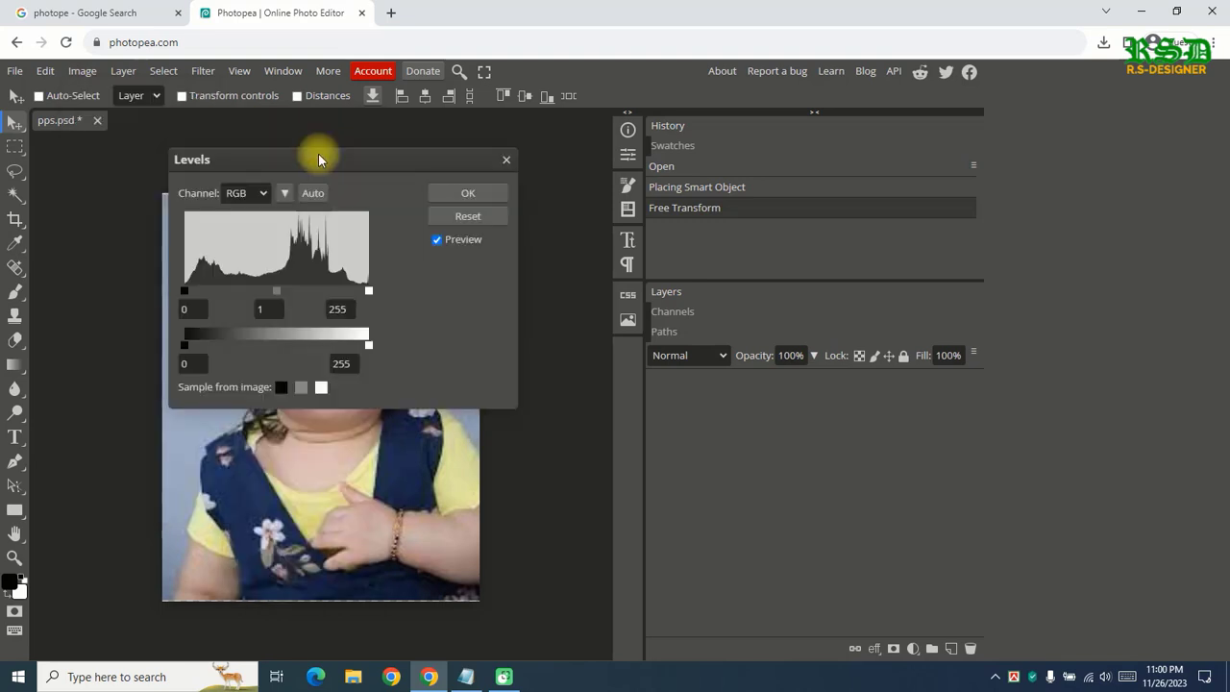
{"action": "left_click_drag", "start_coordinate": [286, 146], "coordinate": [517, 149]}
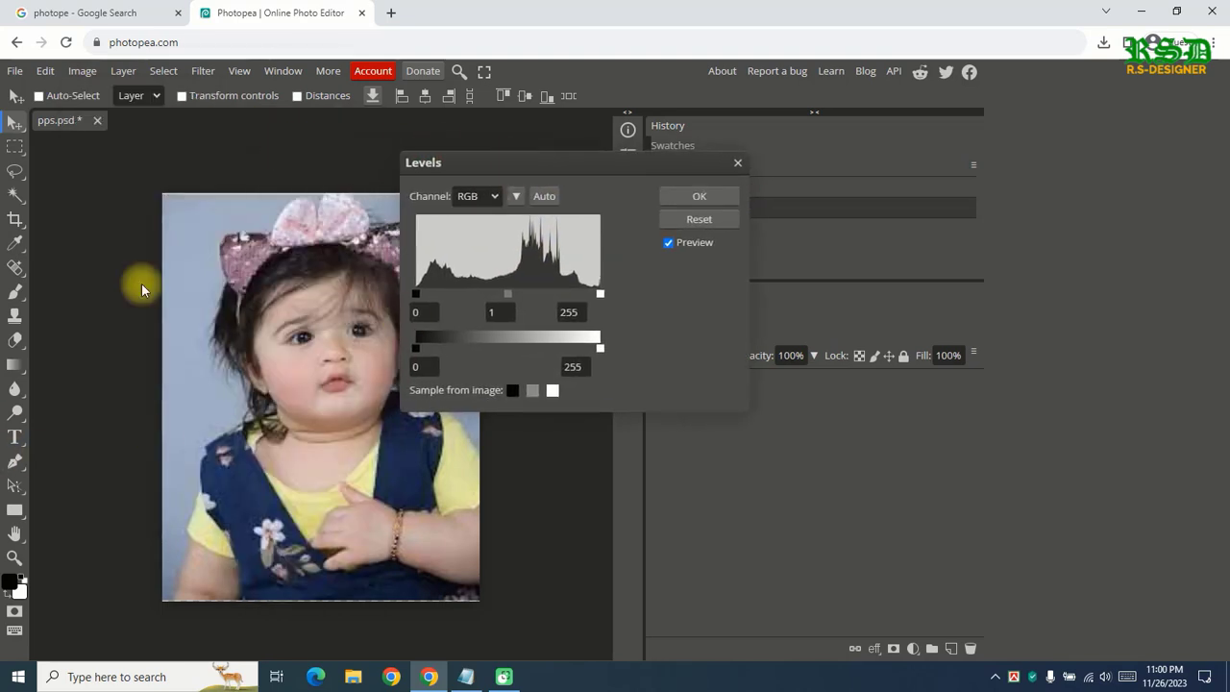
{"action": "left_click_drag", "start_coordinate": [418, 296], "coordinate": [431, 294]}
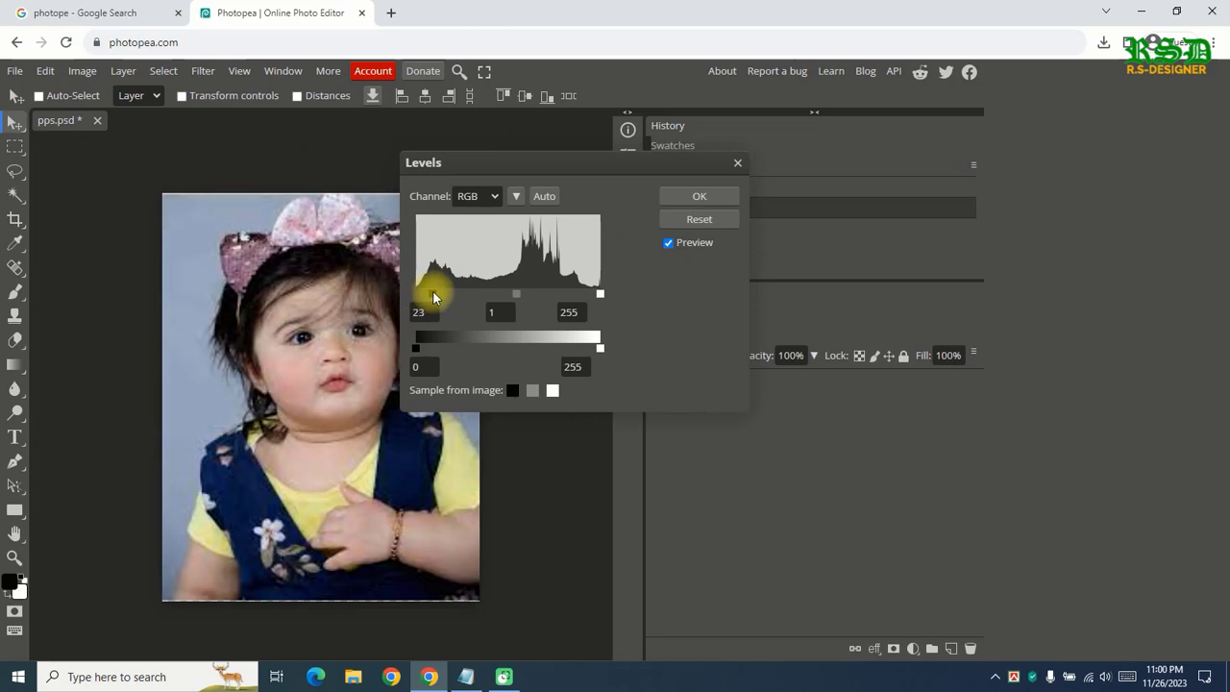
{"action": "mouse_move", "coordinate": [596, 300]}
{"action": "left_mouse_down"}
{"action": "mouse_move", "coordinate": [573, 296]}
{"action": "mouse_move", "coordinate": [590, 299]}
{"action": "left_mouse_up"}
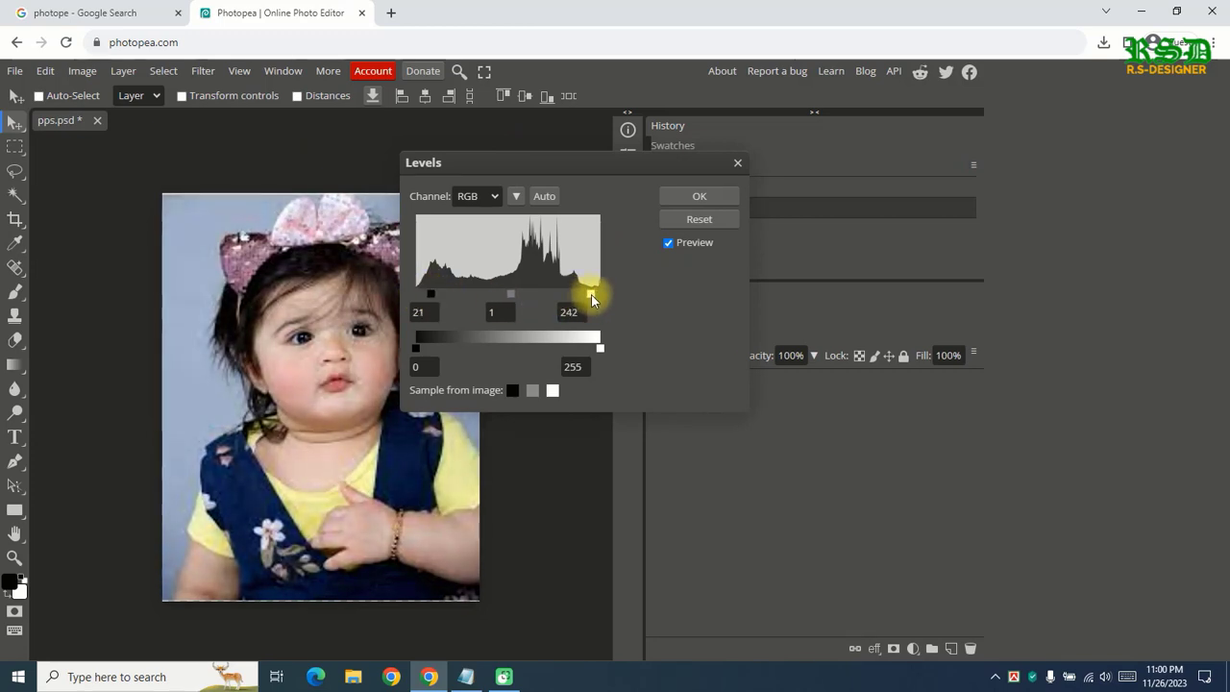
{"action": "left_click_drag", "start_coordinate": [415, 347], "coordinate": [422, 350]}
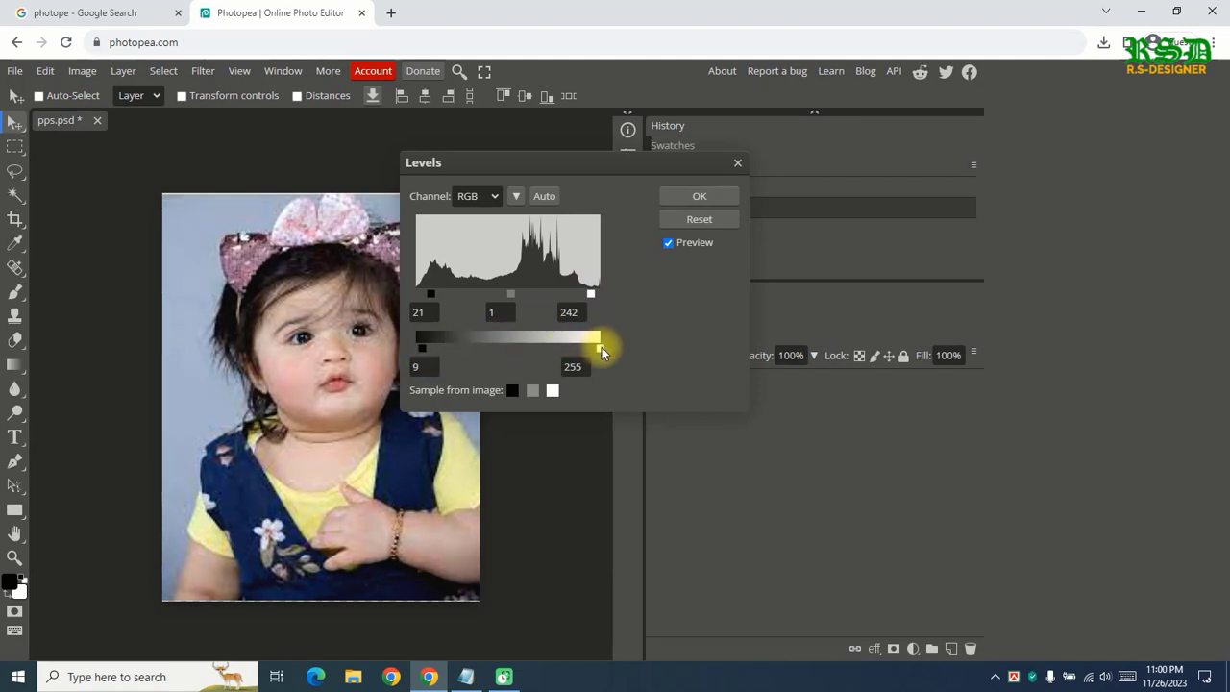
{"action": "left_click_drag", "start_coordinate": [602, 347], "coordinate": [590, 348]}
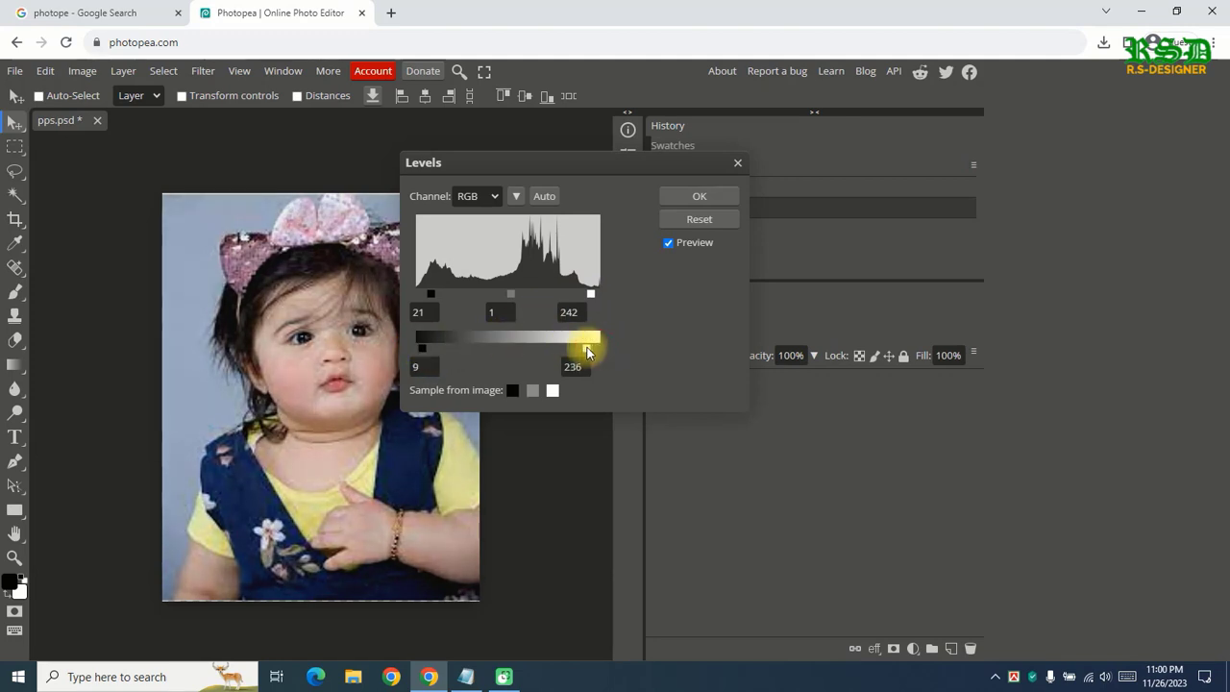
Step: Set the Red channel's input levels to 29 for black and 224 for white
{"action": "left_click", "coordinate": [483, 198]}
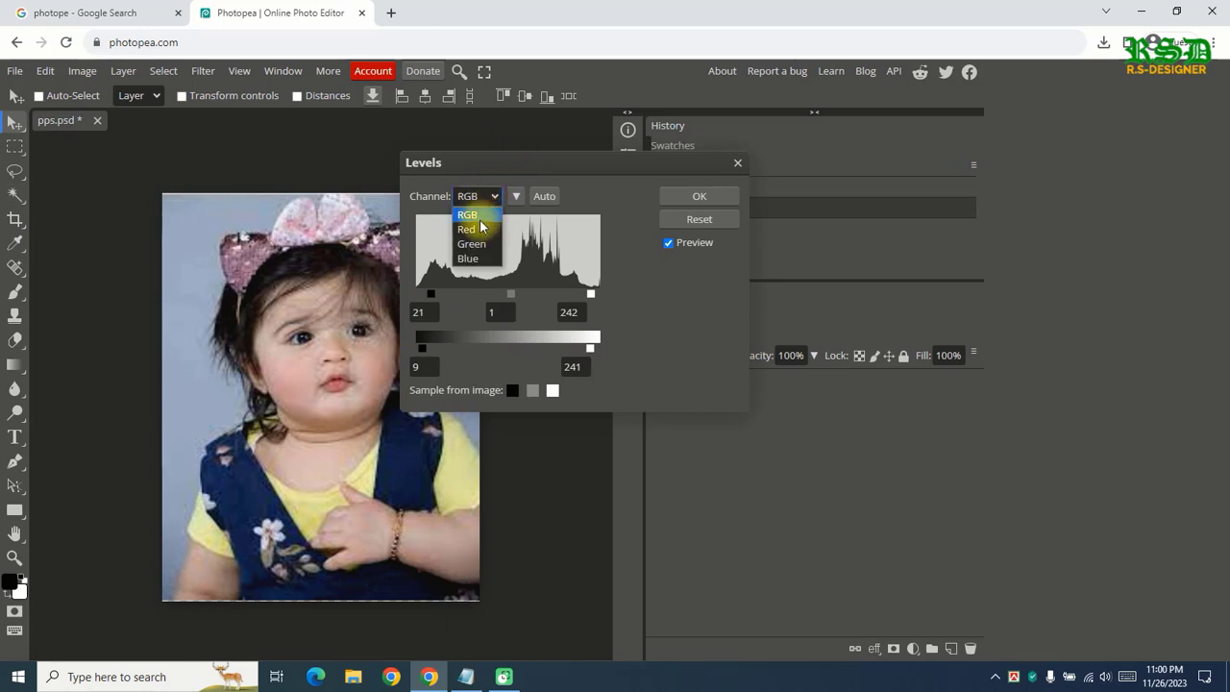
{"action": "left_click", "coordinate": [479, 228]}
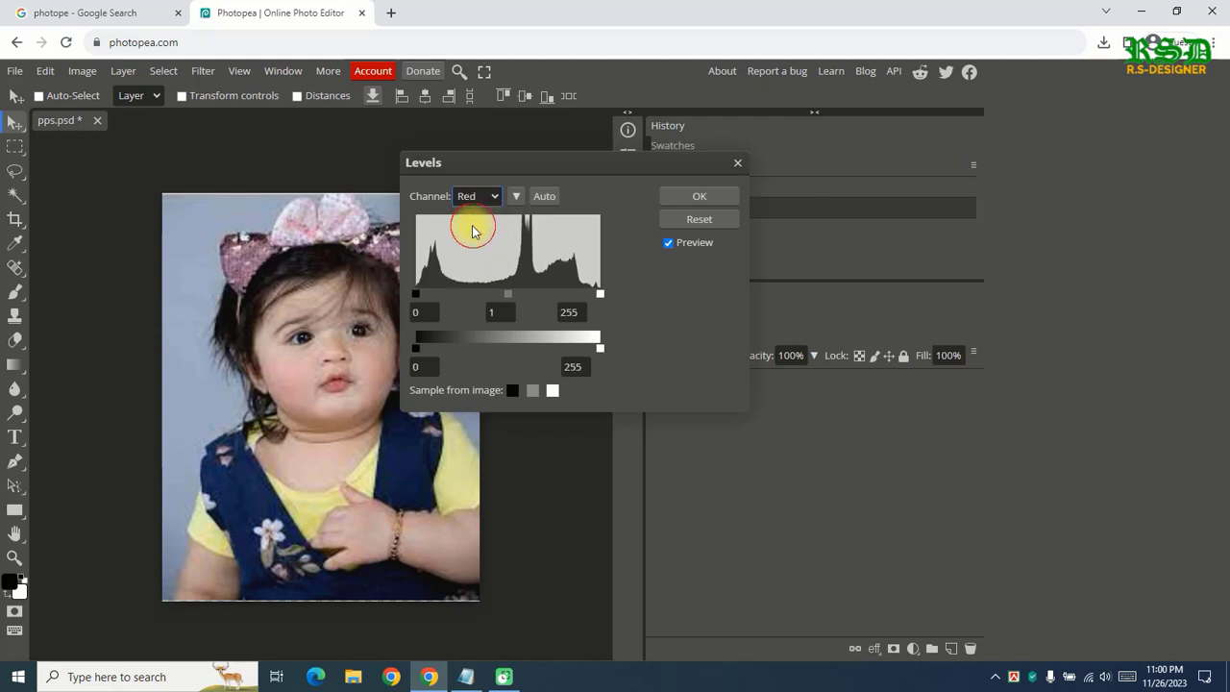
{"action": "left_click_drag", "start_coordinate": [416, 294], "coordinate": [438, 294]}
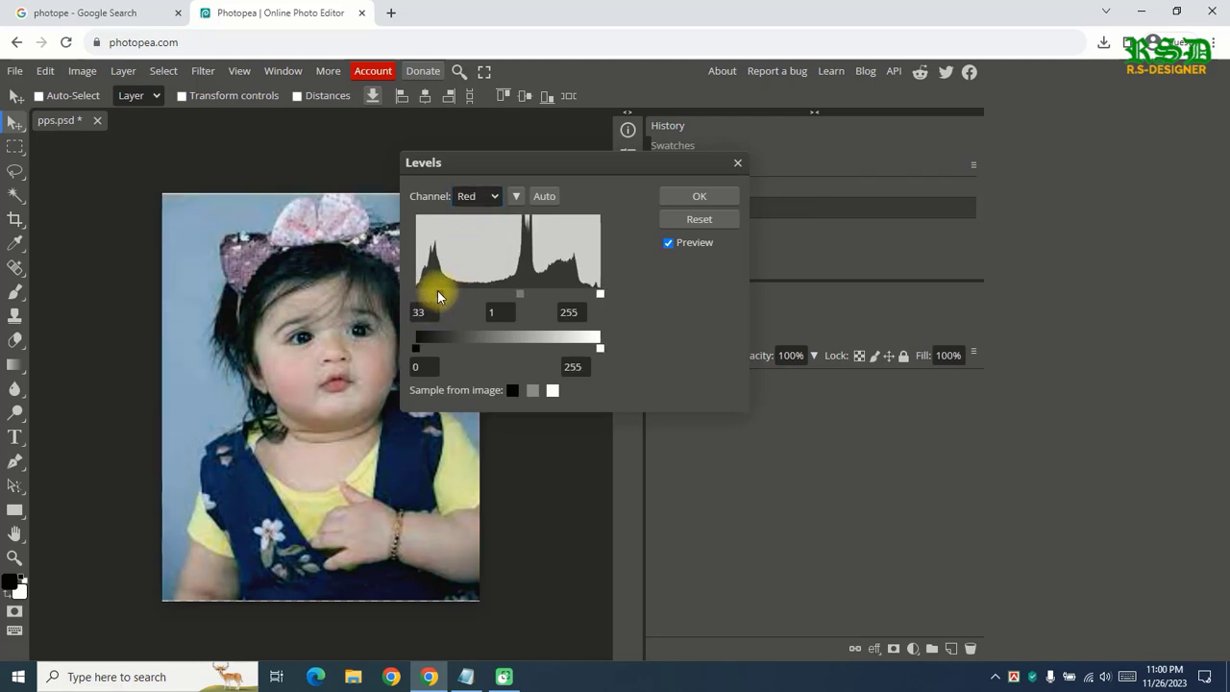
{"action": "left_click_drag", "start_coordinate": [593, 295], "coordinate": [578, 292]}
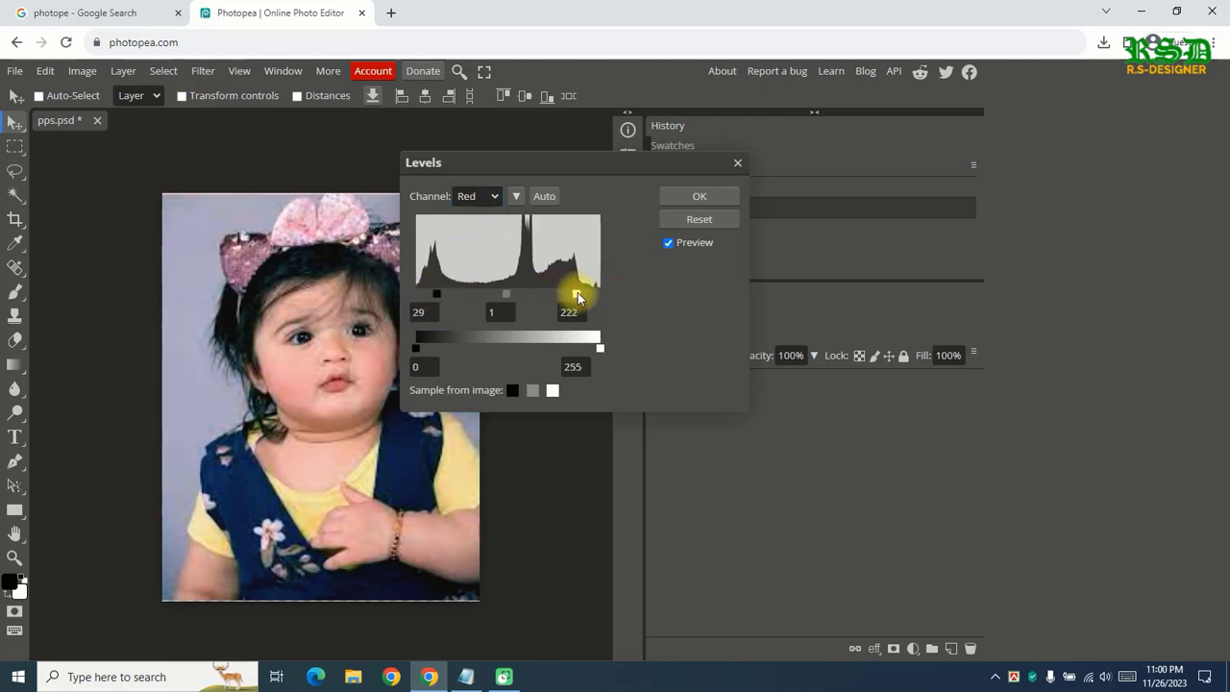
Step: Set the Green channel's input levels to 14 for black and 243 for white
{"action": "left_click", "coordinate": [467, 195]}
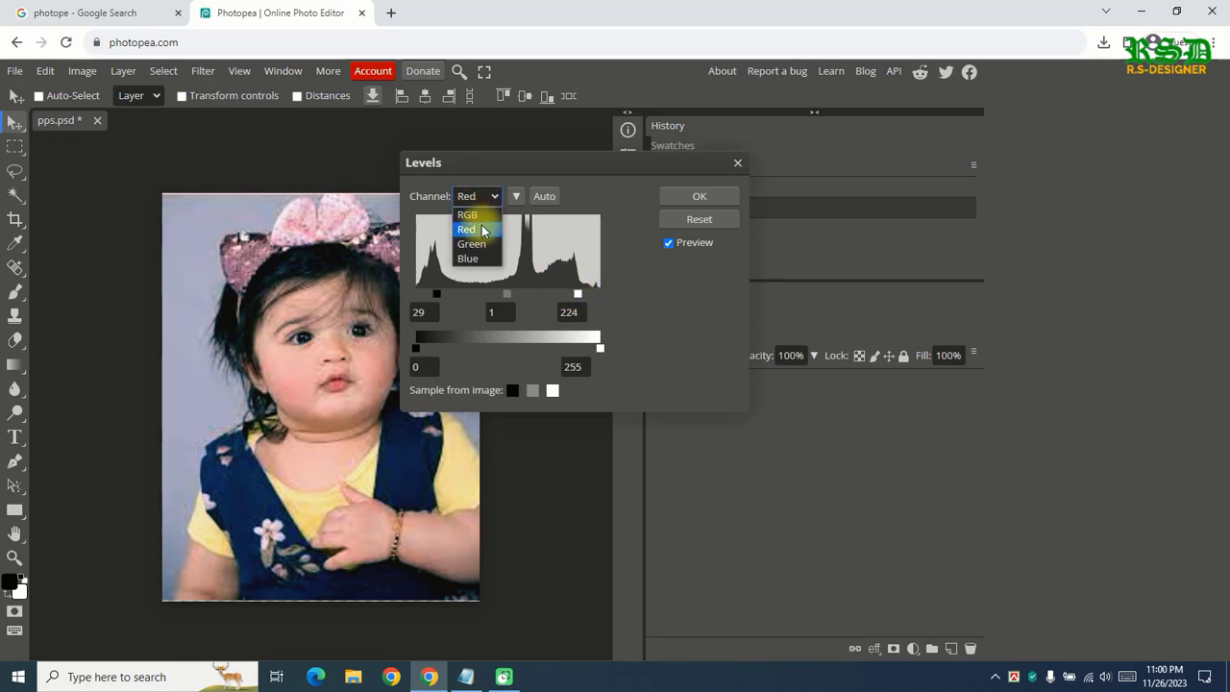
{"action": "left_click", "coordinate": [480, 242]}
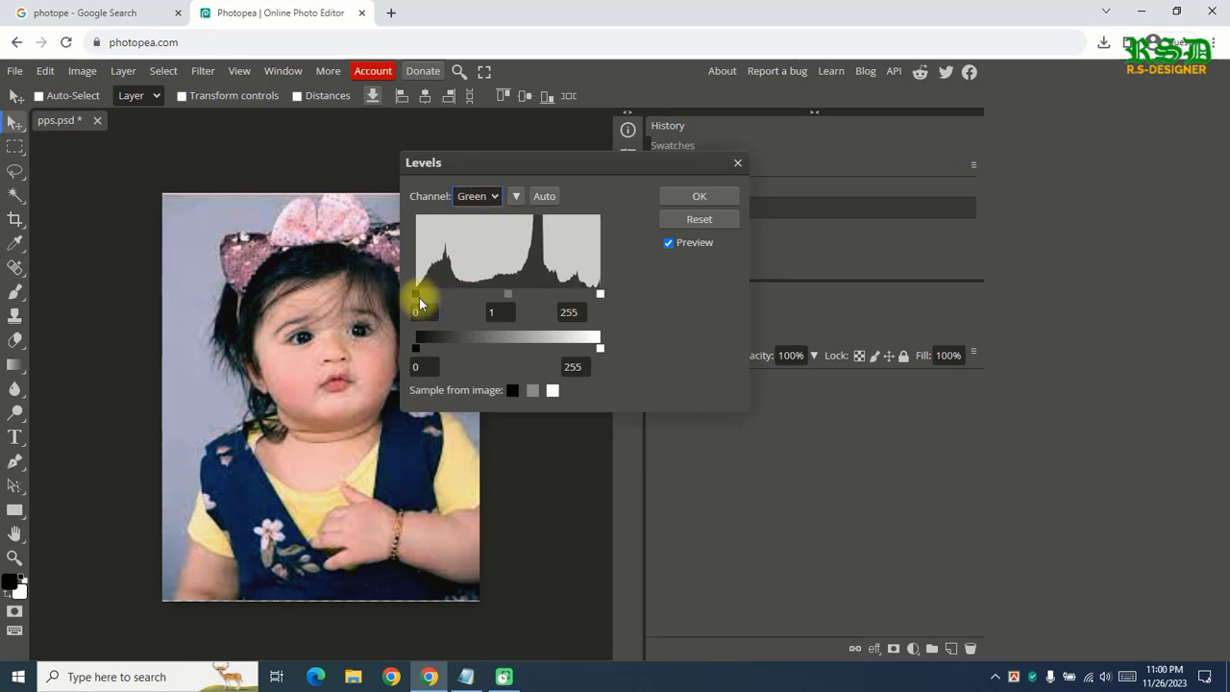
{"action": "left_click_drag", "start_coordinate": [416, 294], "coordinate": [426, 295]}
{"action": "left_click_drag", "start_coordinate": [591, 298], "coordinate": [571, 286]}
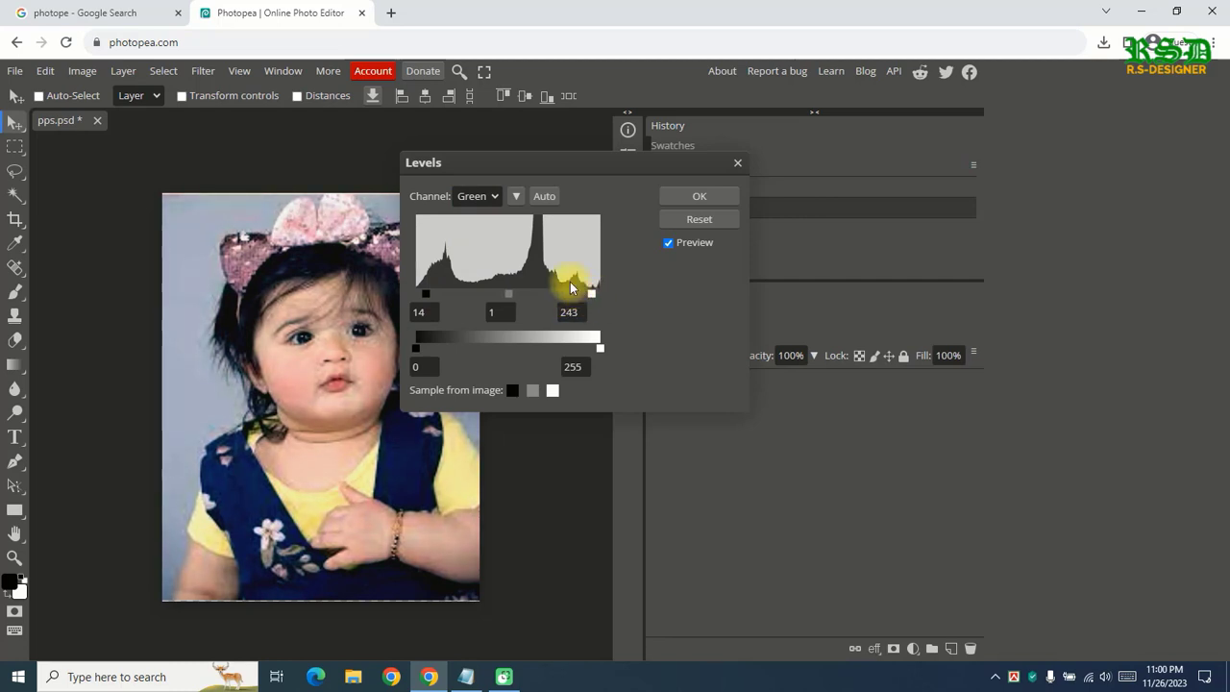
Step: Raise the Blue channel's input black to about 7, slightly lower its input white, raise its output black slightly, and apply Levels
{"action": "left_click", "coordinate": [471, 196]}
{"action": "left_click", "coordinate": [474, 256]}
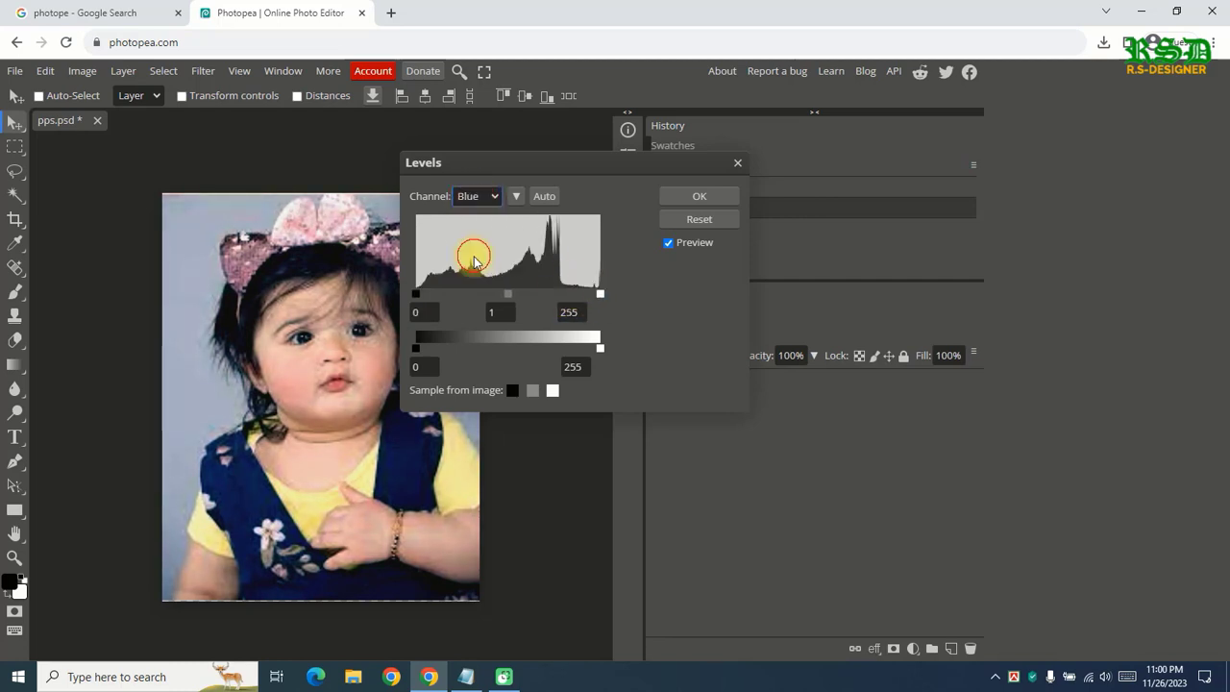
{"action": "left_click_drag", "start_coordinate": [416, 294], "coordinate": [420, 291]}
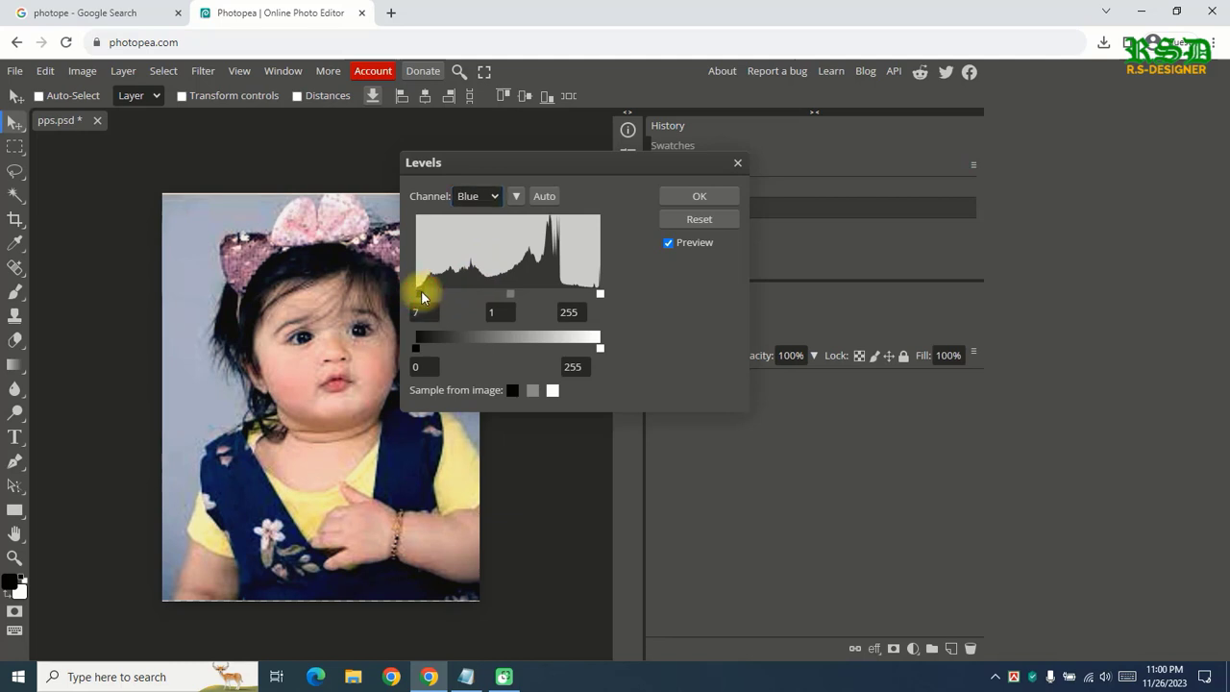
{"action": "mouse_move", "coordinate": [600, 292]}
{"action": "left_mouse_down"}
{"action": "mouse_move", "coordinate": [586, 297]}
{"action": "mouse_move", "coordinate": [597, 297]}
{"action": "left_mouse_up"}
{"action": "left_click_drag", "start_coordinate": [416, 349], "coordinate": [423, 349]}
{"action": "left_click", "coordinate": [700, 199]}
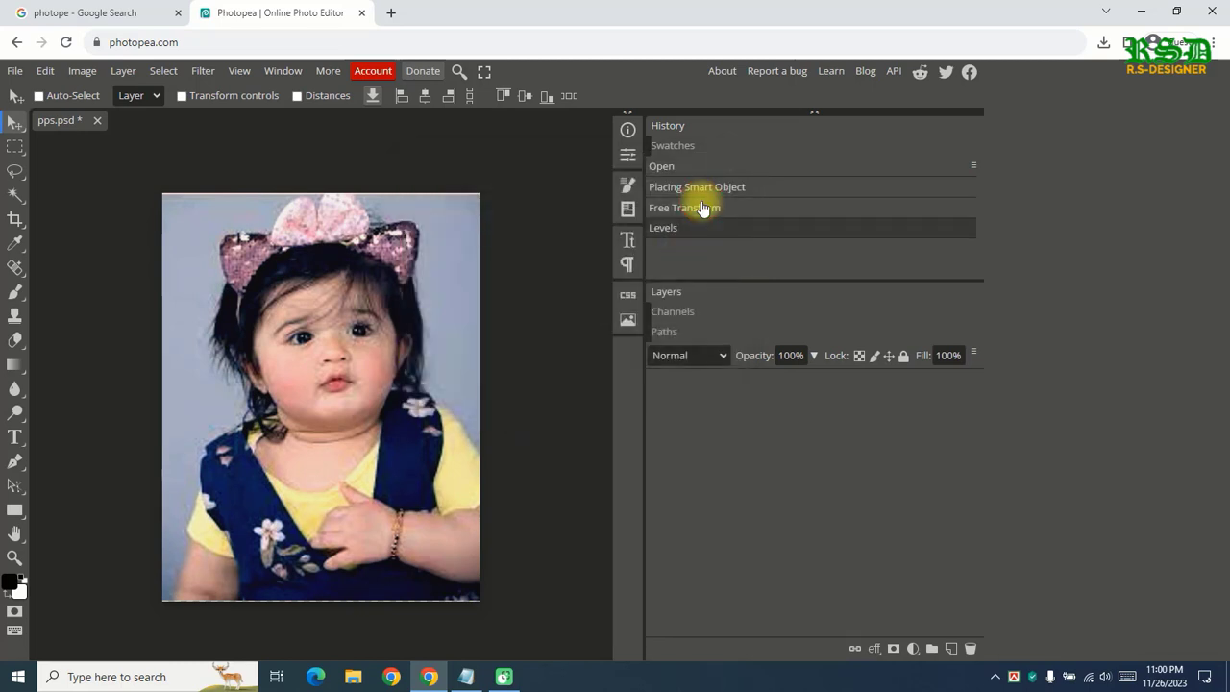
Step: Apply a Curves adjustment that slightly darkens the portrait's RGB midtones with a point at input 141, output 120
{"action": "left_click", "coordinate": [115, 75]}
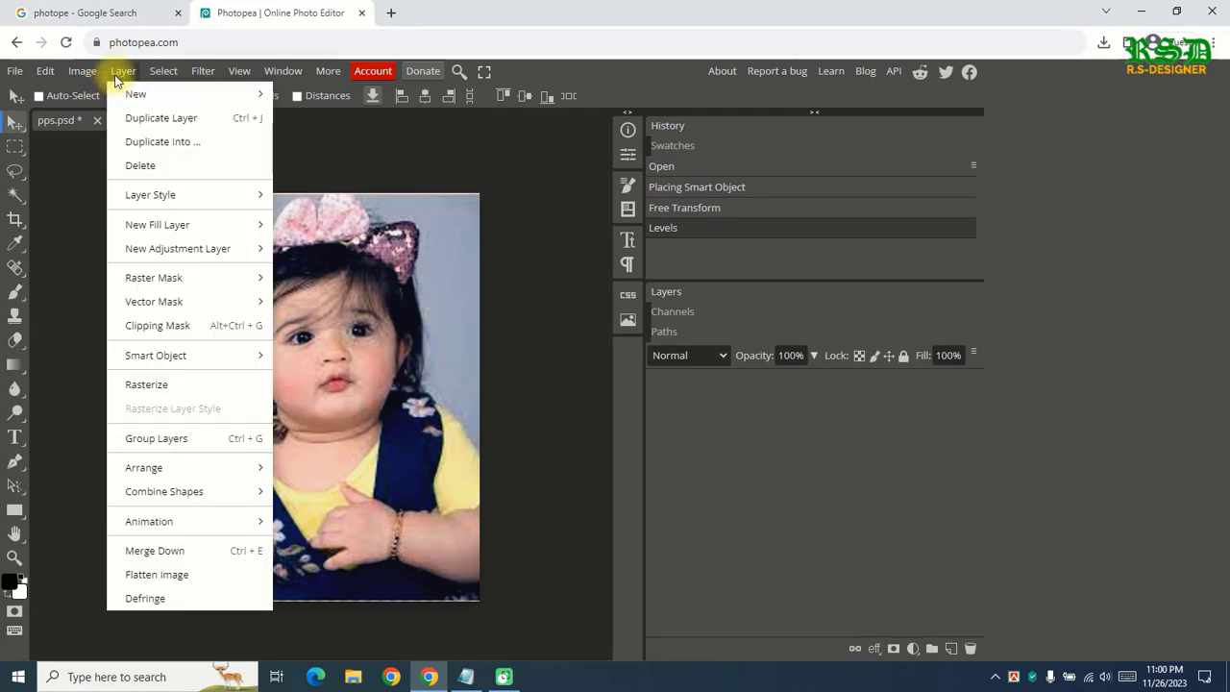
{"action": "mouse_move", "coordinate": [85, 73]}
{"action": "mouse_move", "coordinate": [96, 123]}
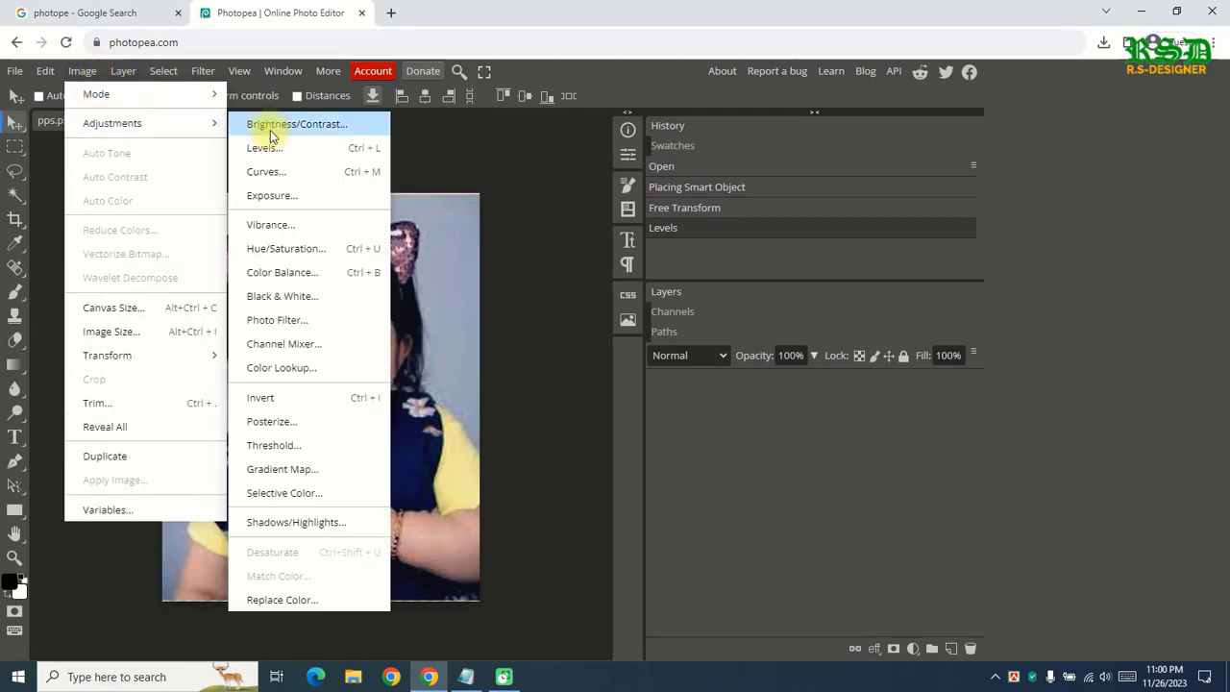
{"action": "left_click", "coordinate": [314, 170]}
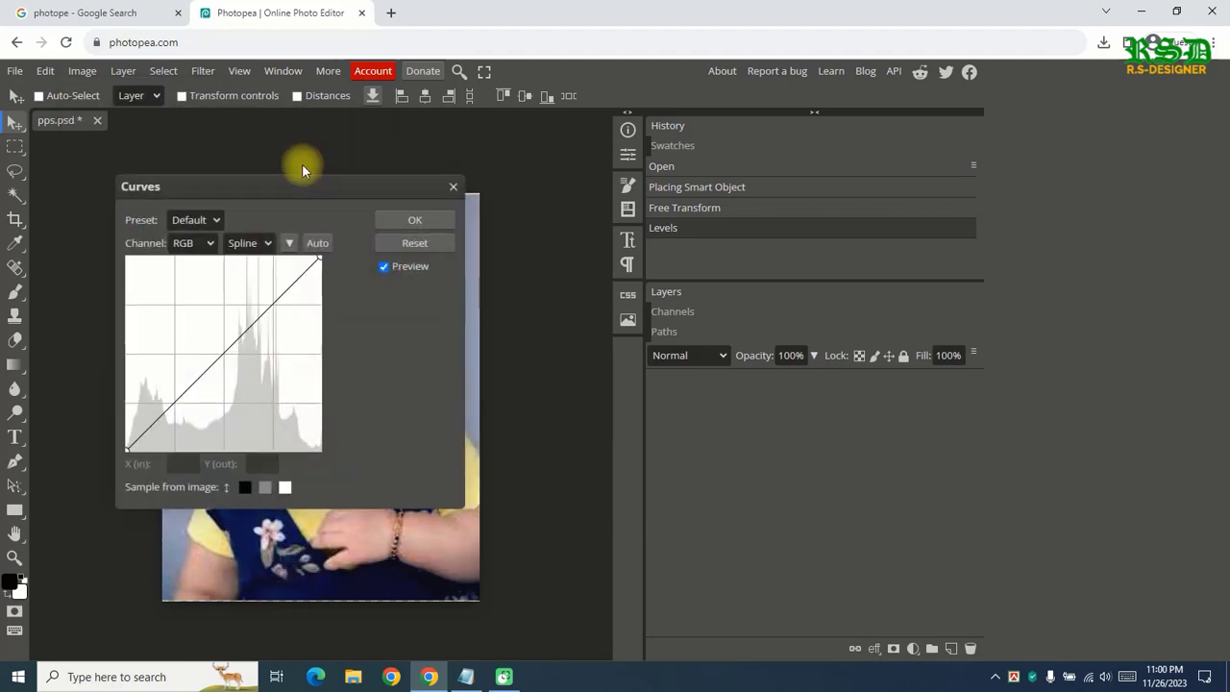
{"action": "left_click_drag", "start_coordinate": [281, 191], "coordinate": [698, 187]}
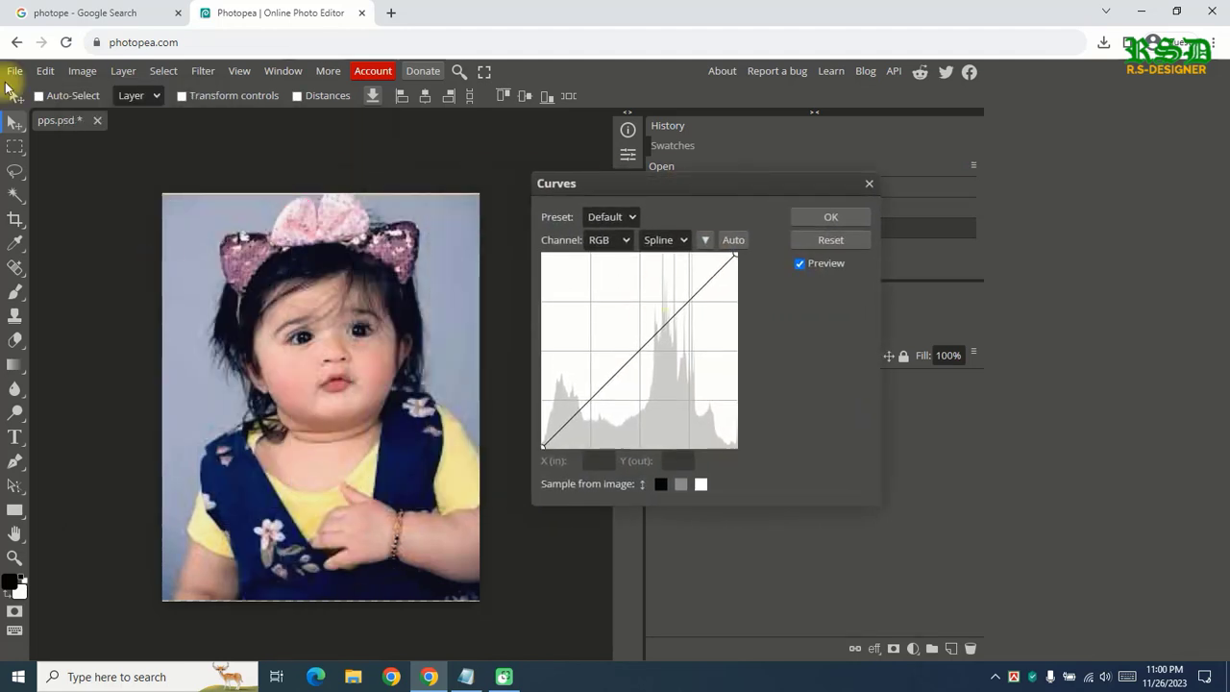
{"action": "mouse_move", "coordinate": [642, 358]}
{"action": "left_mouse_down"}
{"action": "mouse_move", "coordinate": [626, 344]}
{"action": "mouse_move", "coordinate": [650, 356]}
{"action": "left_mouse_up"}
{"action": "left_click", "coordinate": [366, 332]}
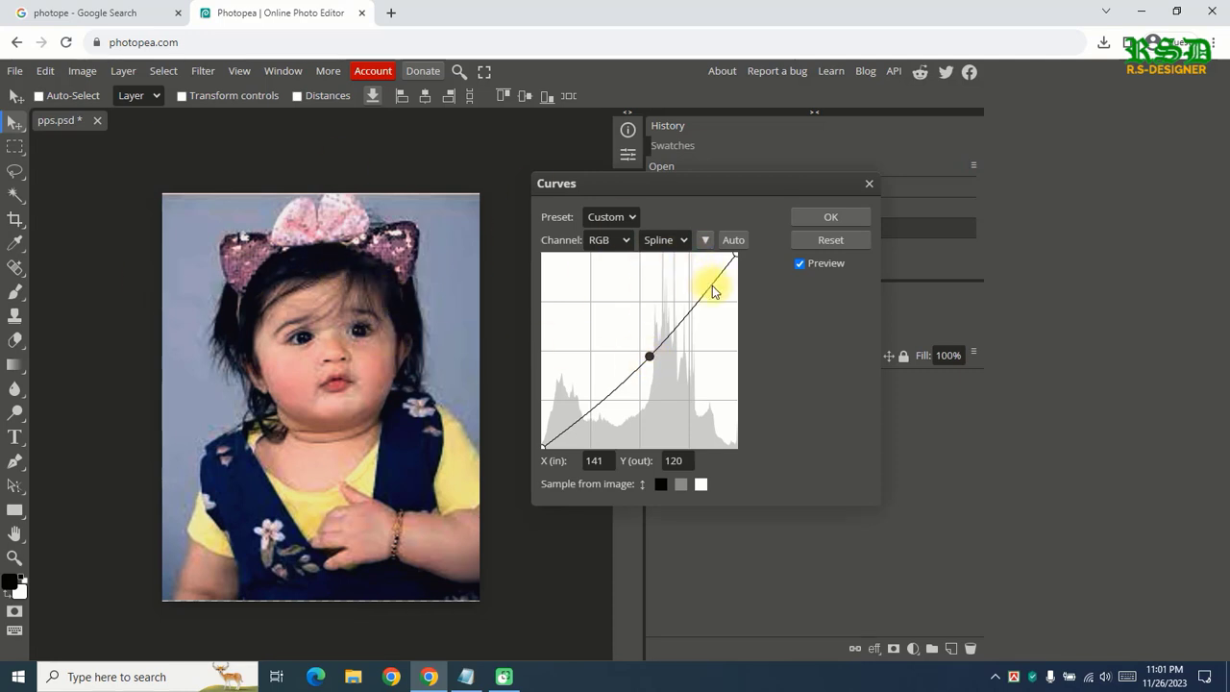
{"action": "left_click", "coordinate": [608, 241]}
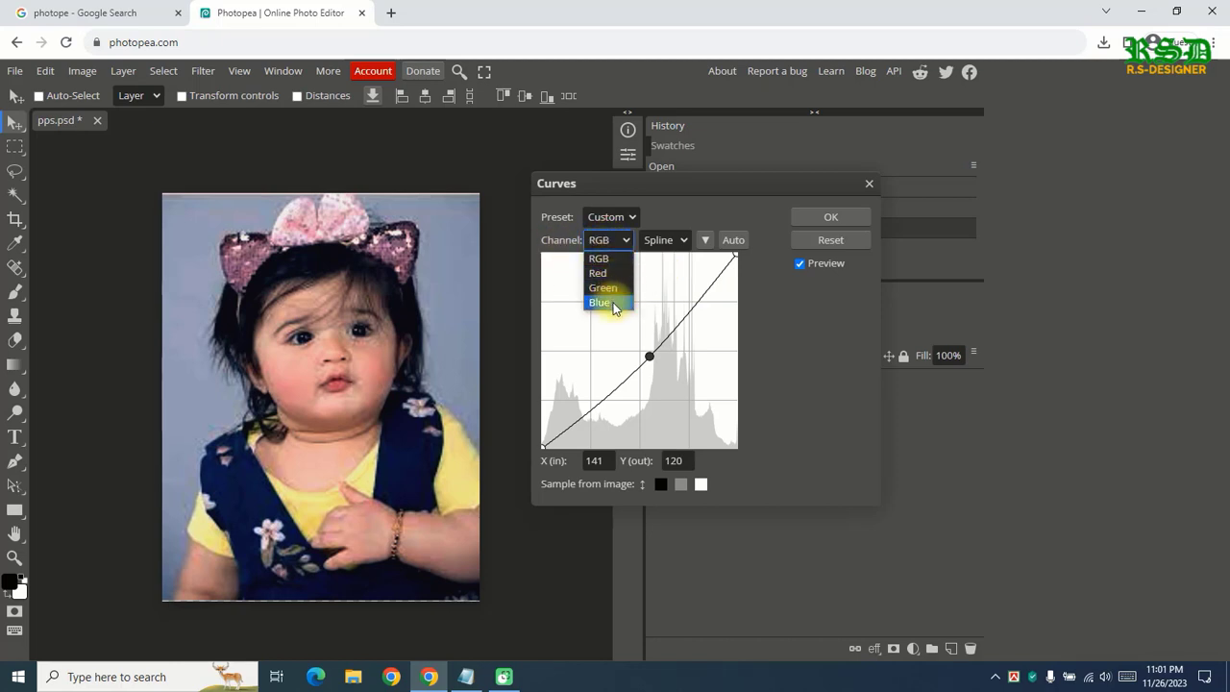
{"action": "left_click", "coordinate": [596, 259]}
{"action": "left_click", "coordinate": [682, 240]}
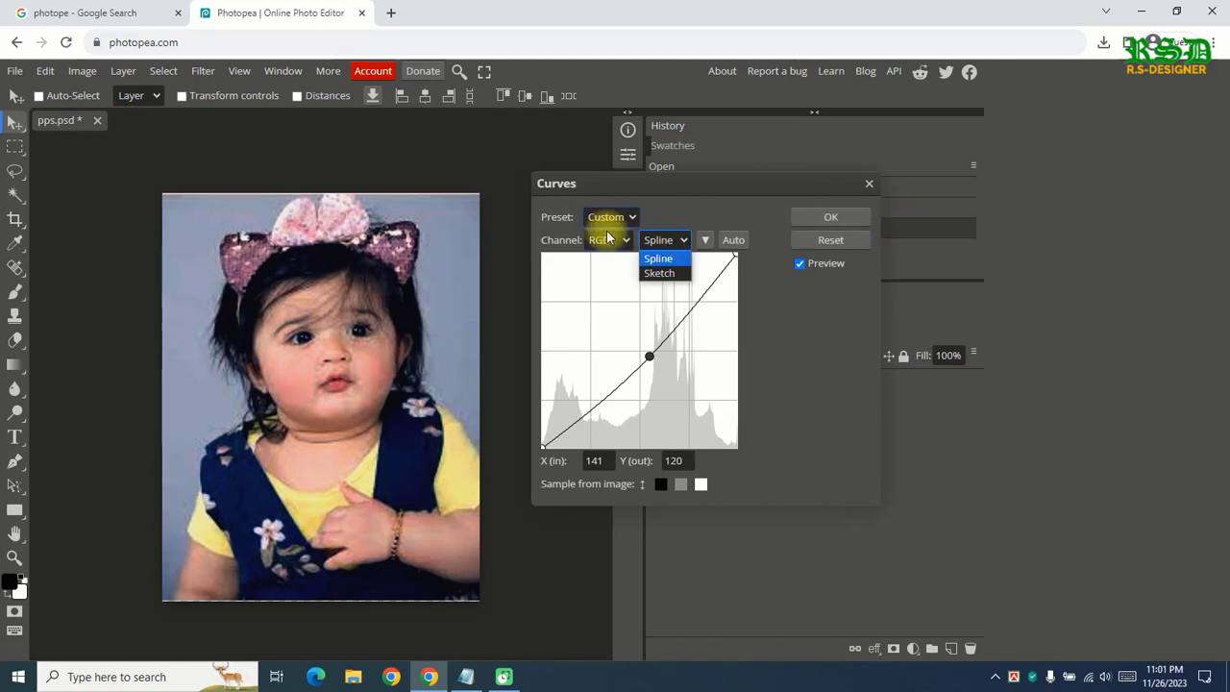
{"action": "left_click", "coordinate": [809, 219]}
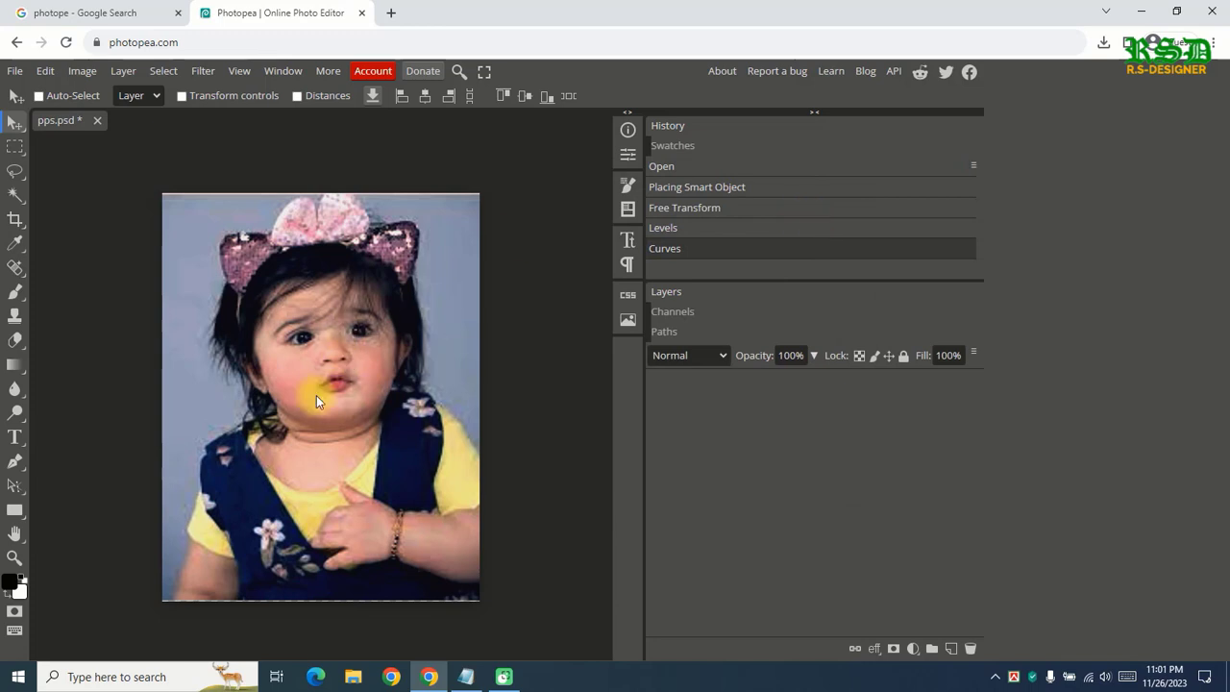
Step: Apply a Brightness/Contrast adjustment to the portrait with brightness at 14 and contrast slightly raised
{"action": "left_click", "coordinate": [82, 71]}
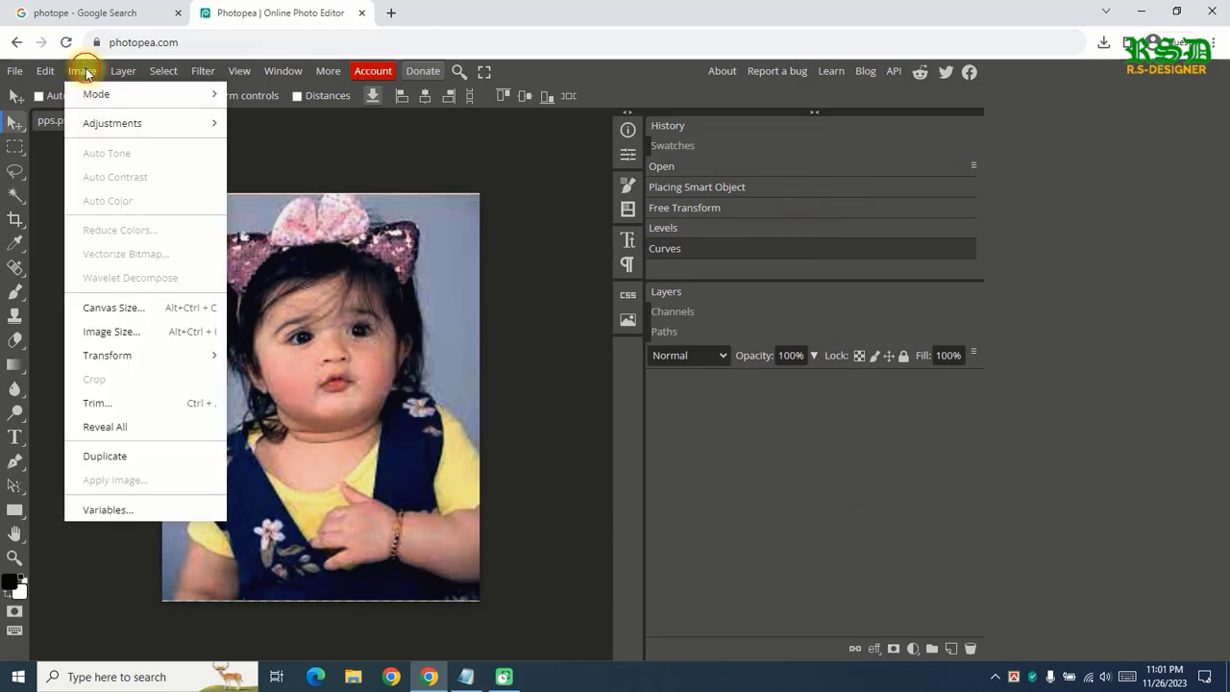
{"action": "mouse_move", "coordinate": [105, 126]}
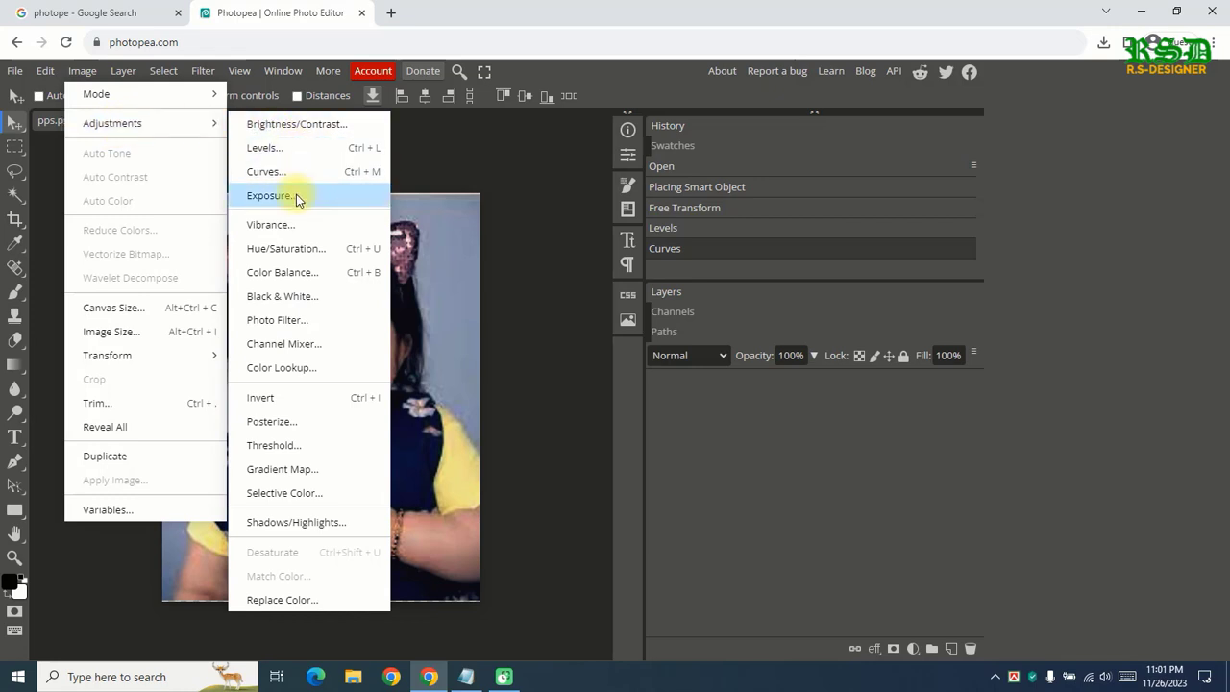
{"action": "left_click", "coordinate": [301, 131]}
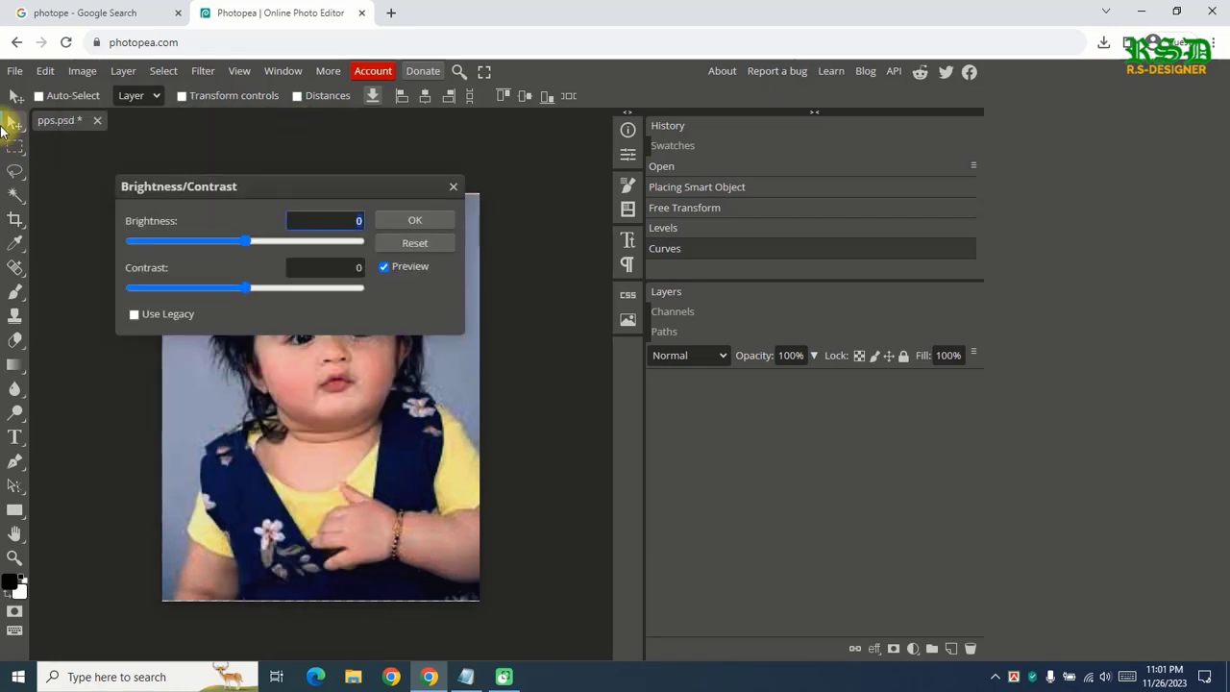
{"action": "left_click_drag", "start_coordinate": [290, 181], "coordinate": [630, 161]}
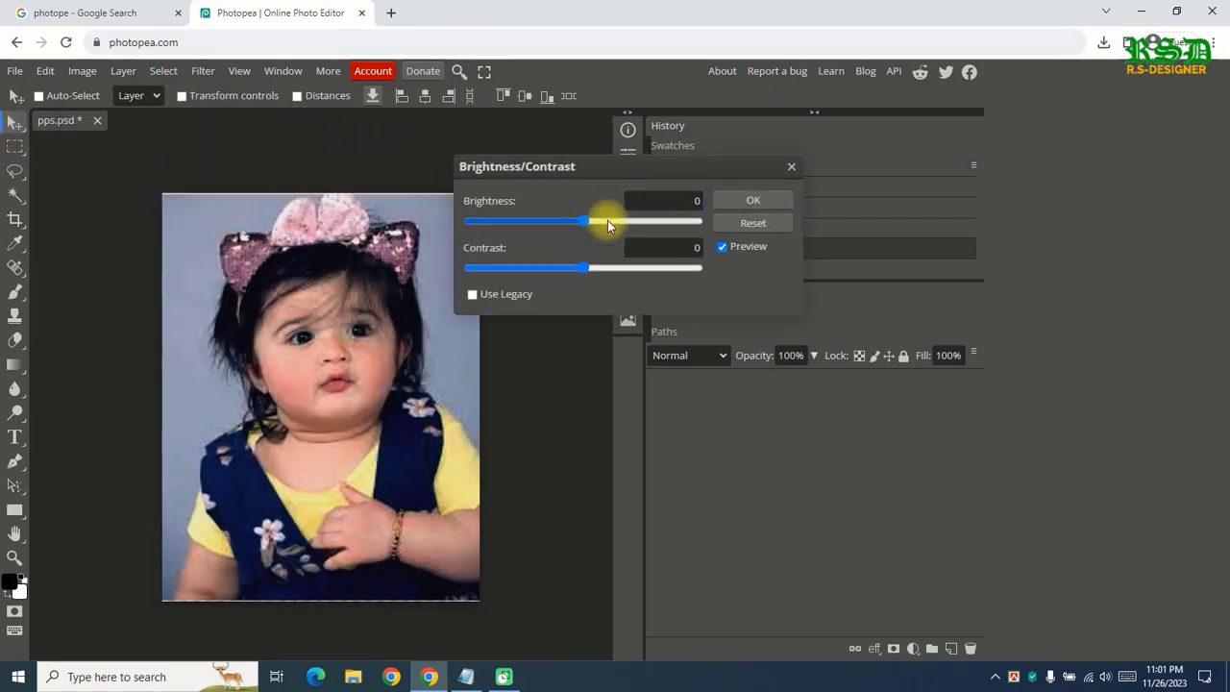
{"action": "left_click_drag", "start_coordinate": [587, 226], "coordinate": [595, 223]}
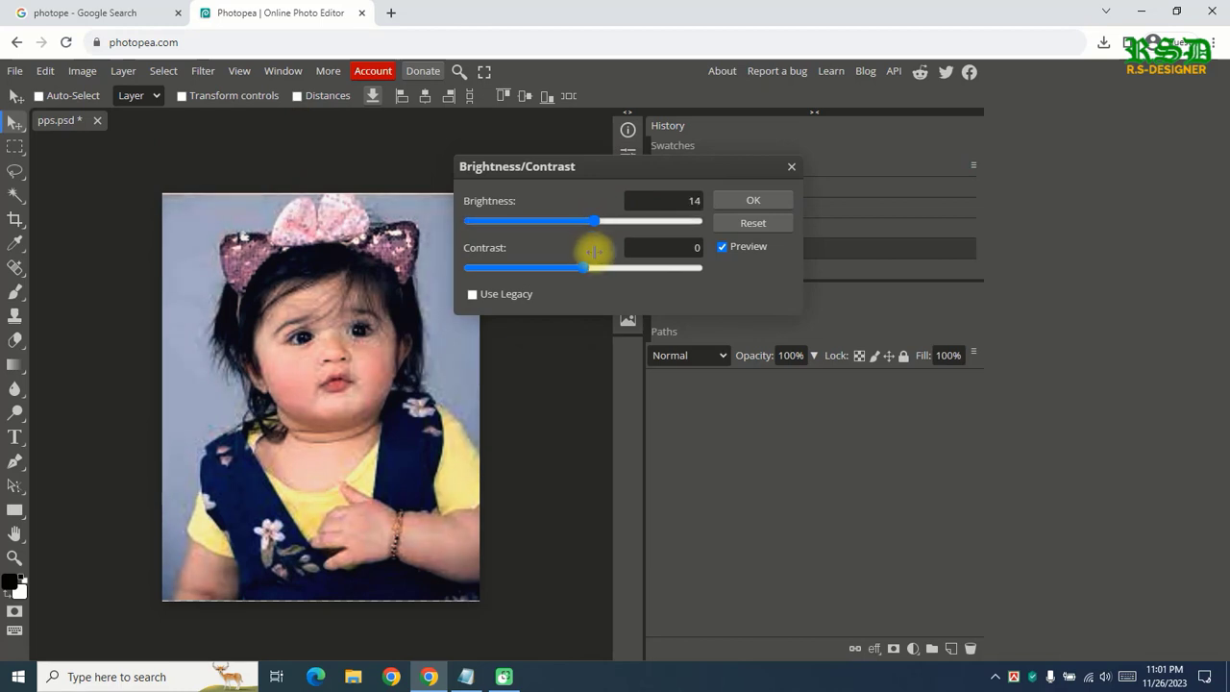
{"action": "left_click_drag", "start_coordinate": [584, 268], "coordinate": [598, 264]}
{"action": "left_click", "coordinate": [730, 200]}
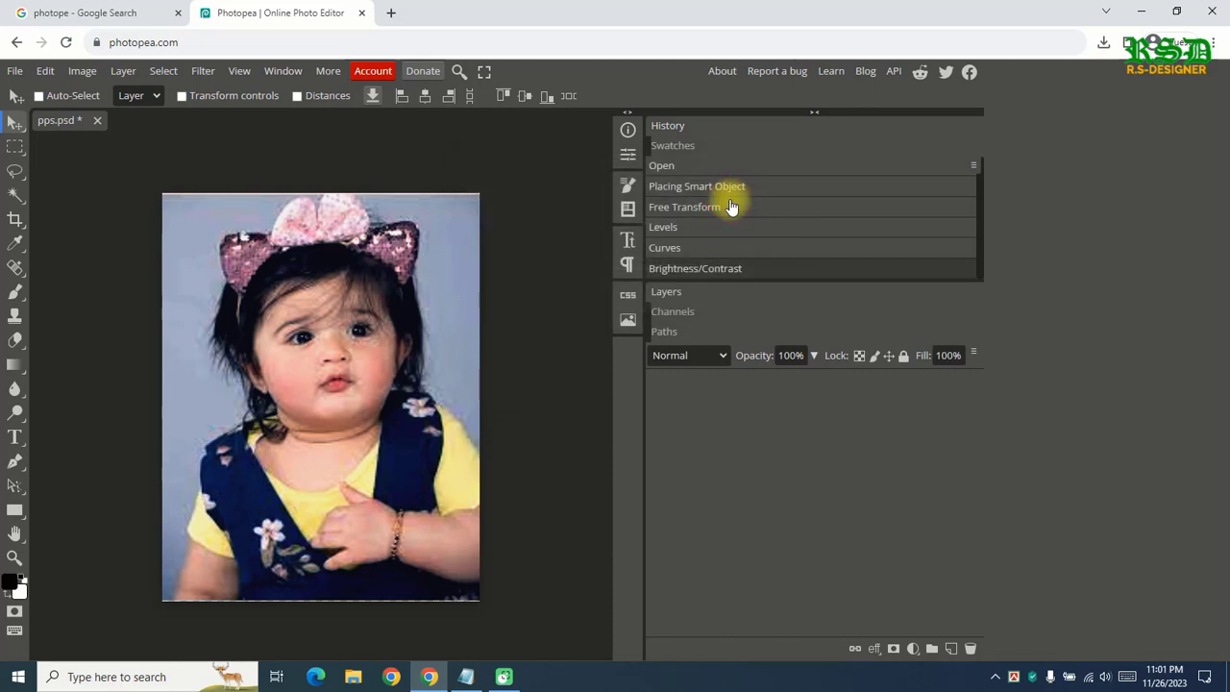
Step: Apply a Color Balance adjustment to the shadows: Cyan-Red -16, Magenta-Green -23 and Yellow-Blue -9
{"action": "left_click", "coordinate": [82, 72]}
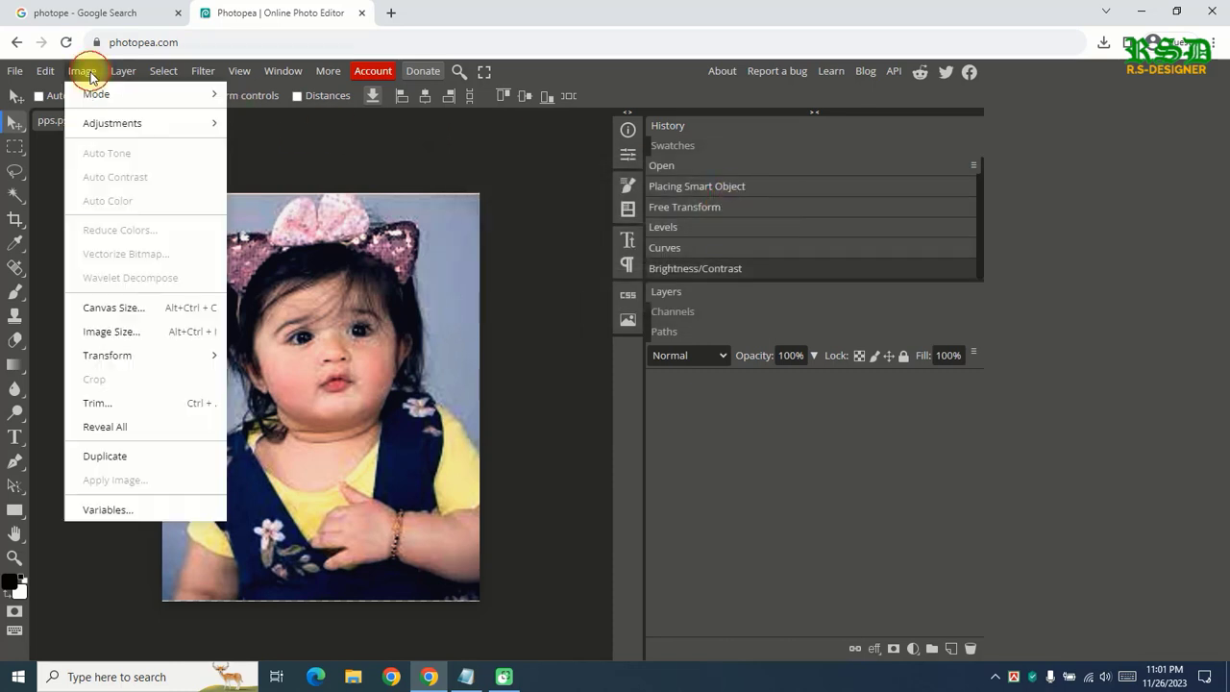
{"action": "mouse_move", "coordinate": [111, 124]}
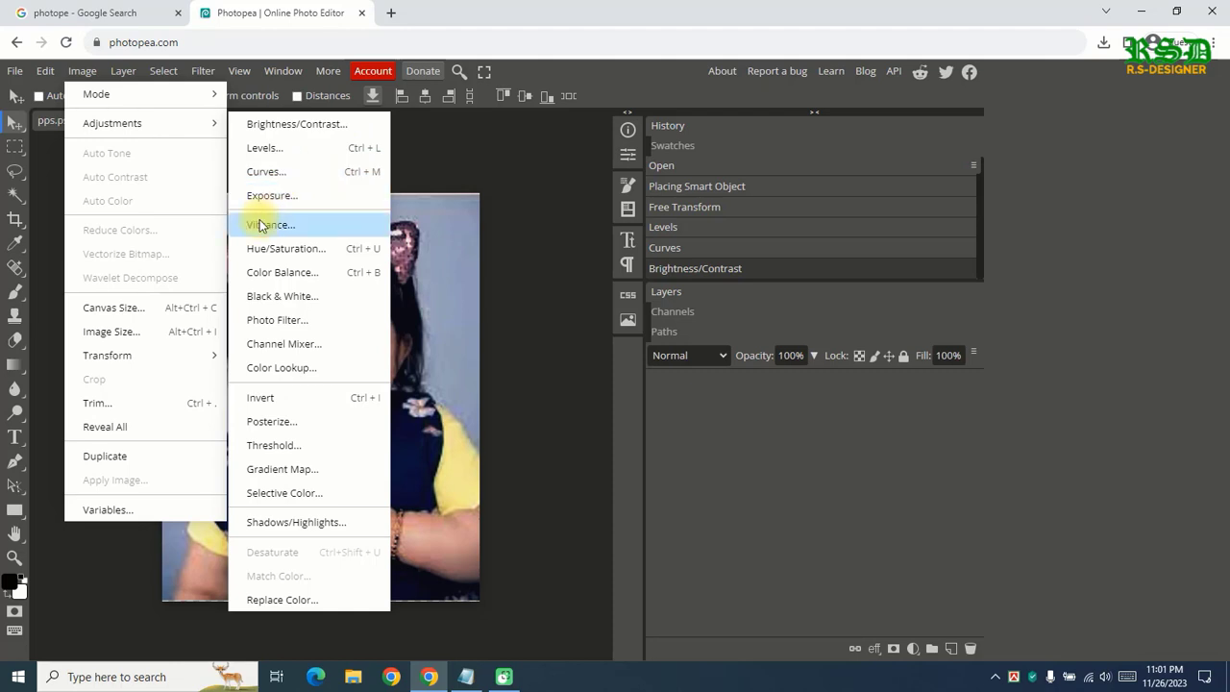
{"action": "left_click", "coordinate": [322, 278]}
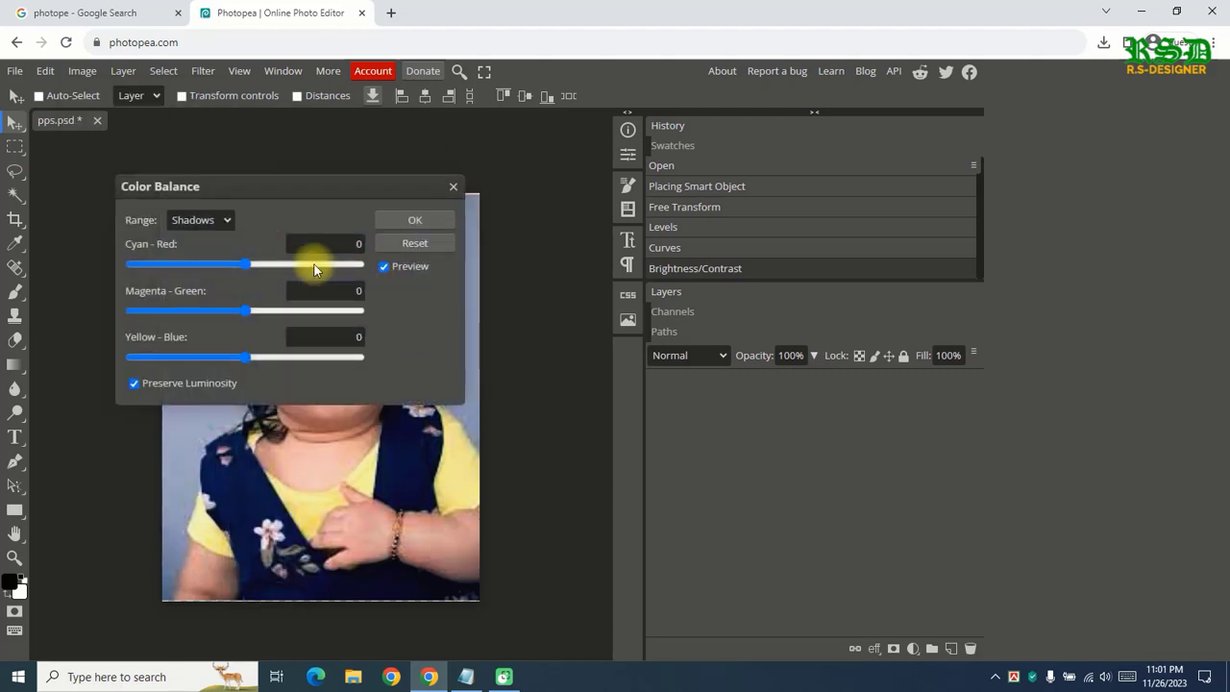
{"action": "left_click_drag", "start_coordinate": [243, 183], "coordinate": [656, 202]}
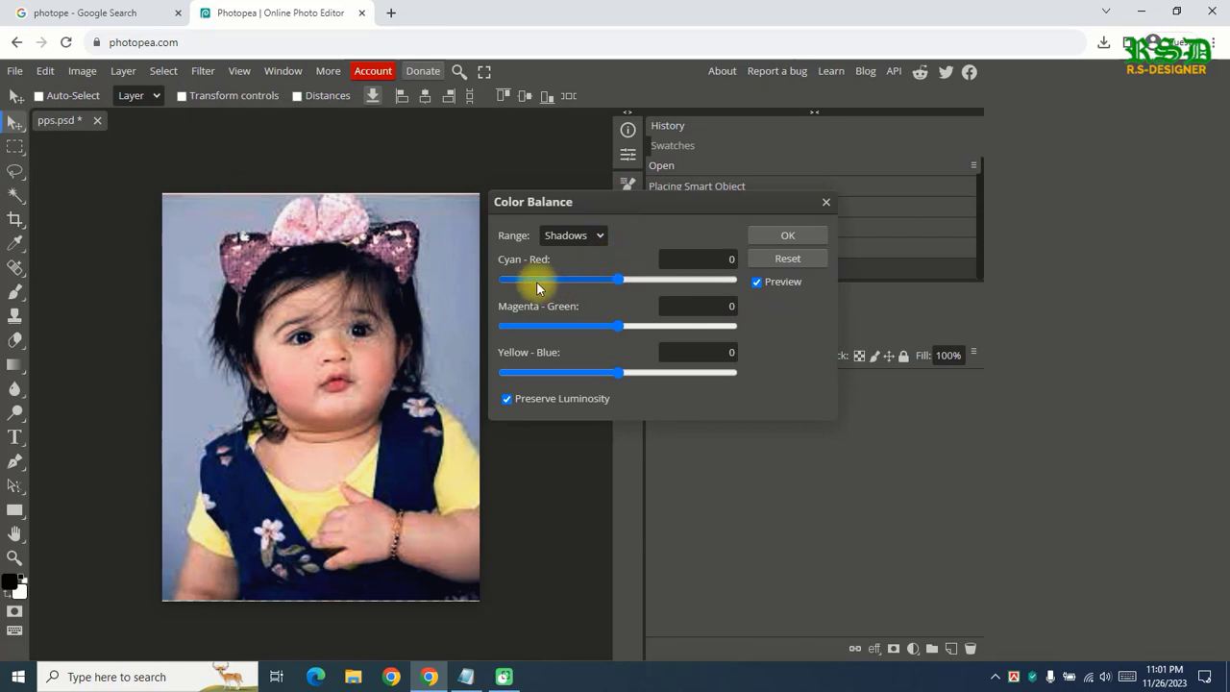
{"action": "left_click_drag", "start_coordinate": [615, 279], "coordinate": [595, 277]}
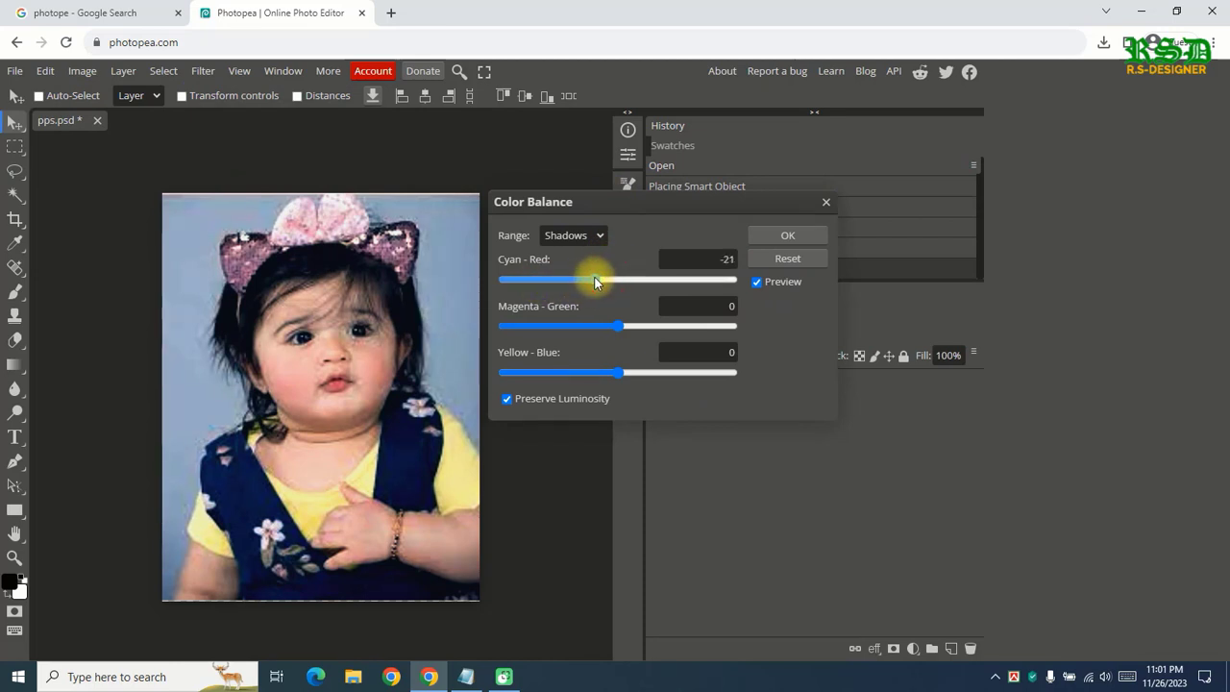
{"action": "left_click_drag", "start_coordinate": [615, 326], "coordinate": [587, 331]}
{"action": "left_click_drag", "start_coordinate": [618, 372], "coordinate": [608, 371]}
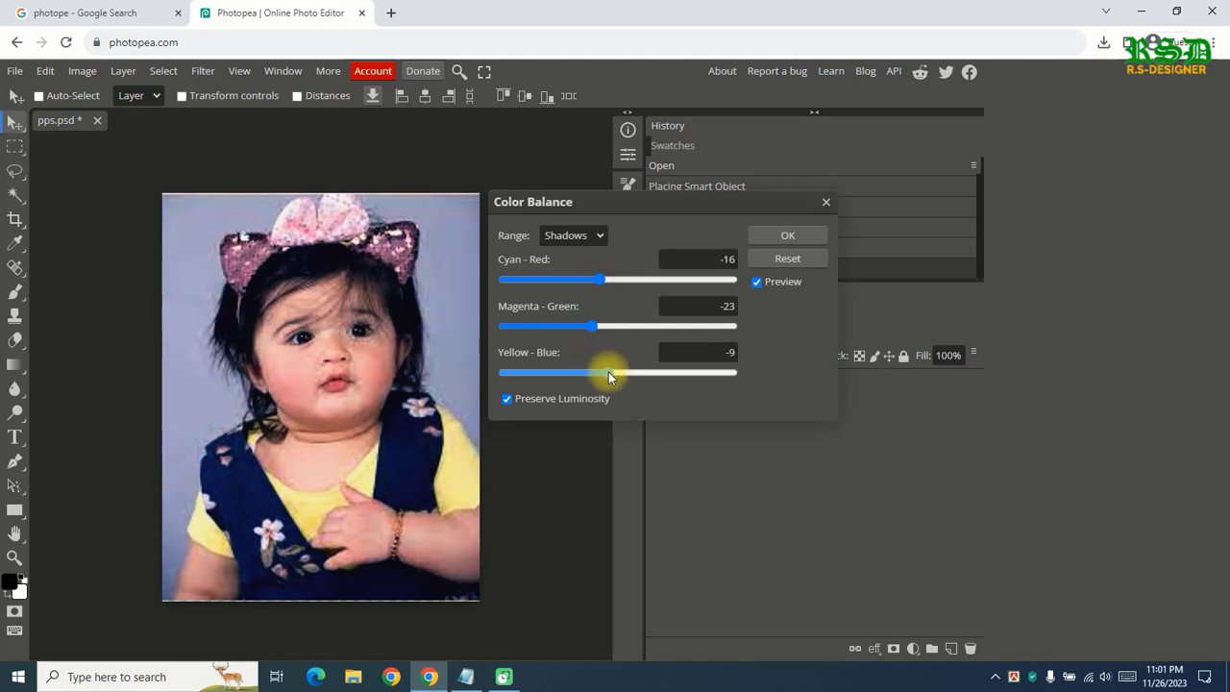
{"action": "left_click", "coordinate": [780, 234]}
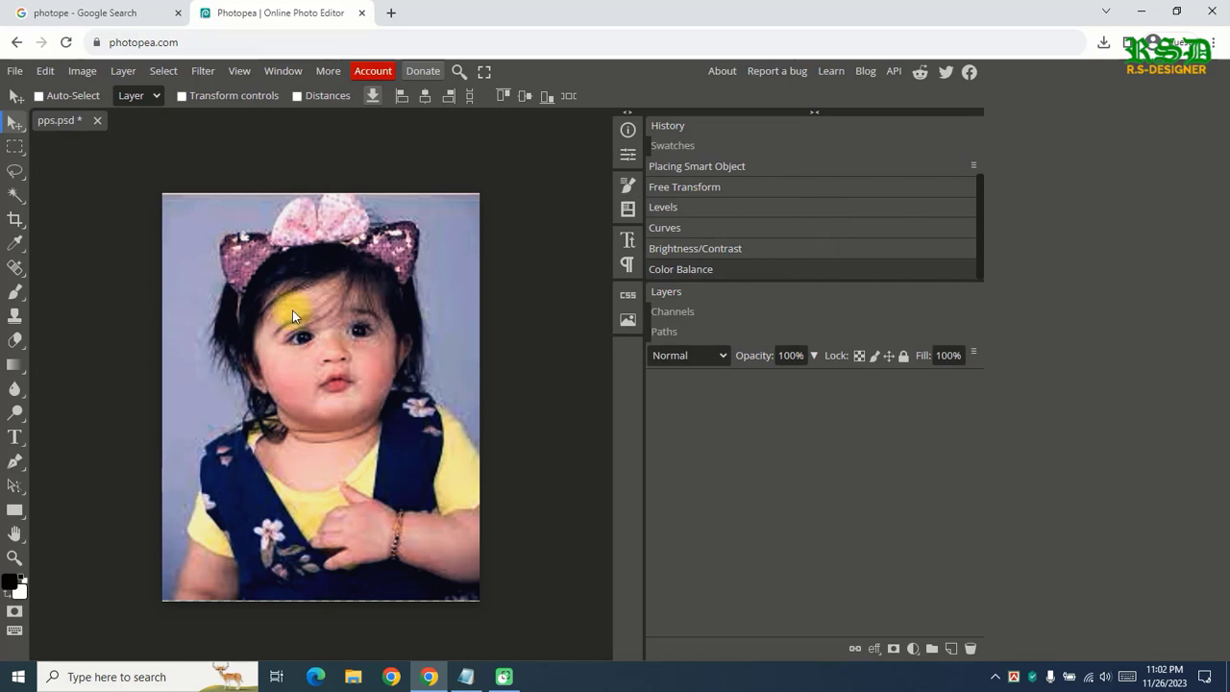
Step: Create a new A4 print project, 21 × 29.7 cm at 300 DPI, with a transparent background
{"action": "left_click", "coordinate": [15, 71]}
{"action": "left_click", "coordinate": [50, 100]}
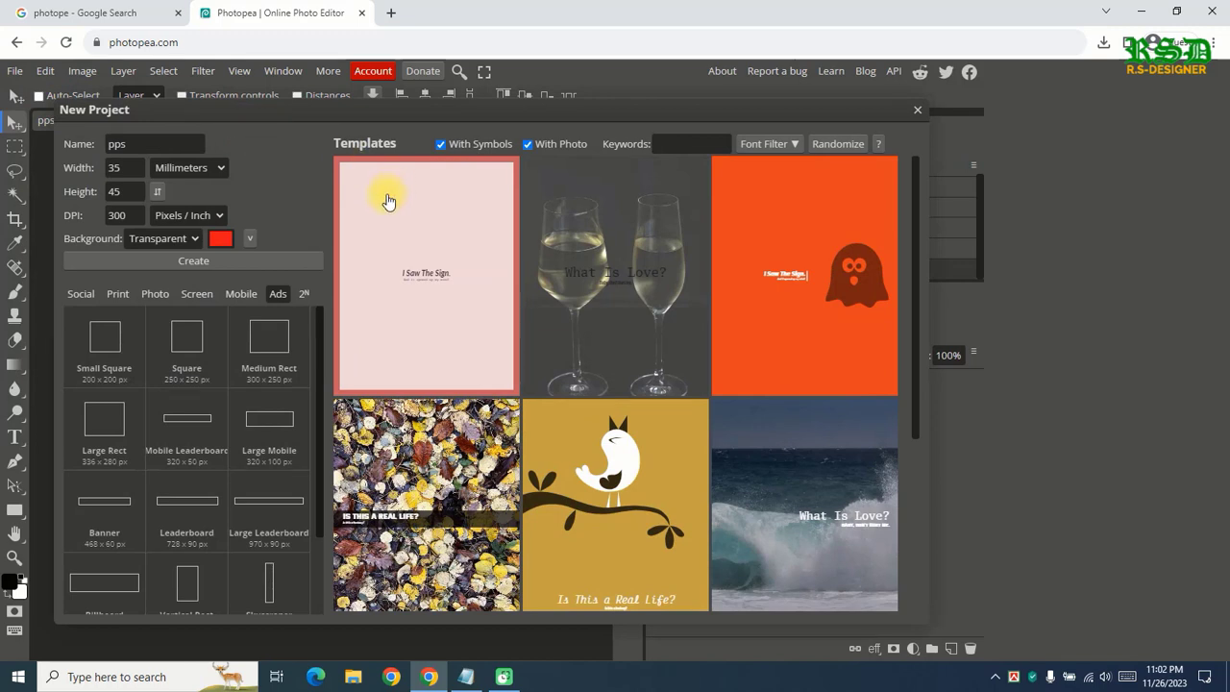
{"action": "left_click", "coordinate": [181, 169]}
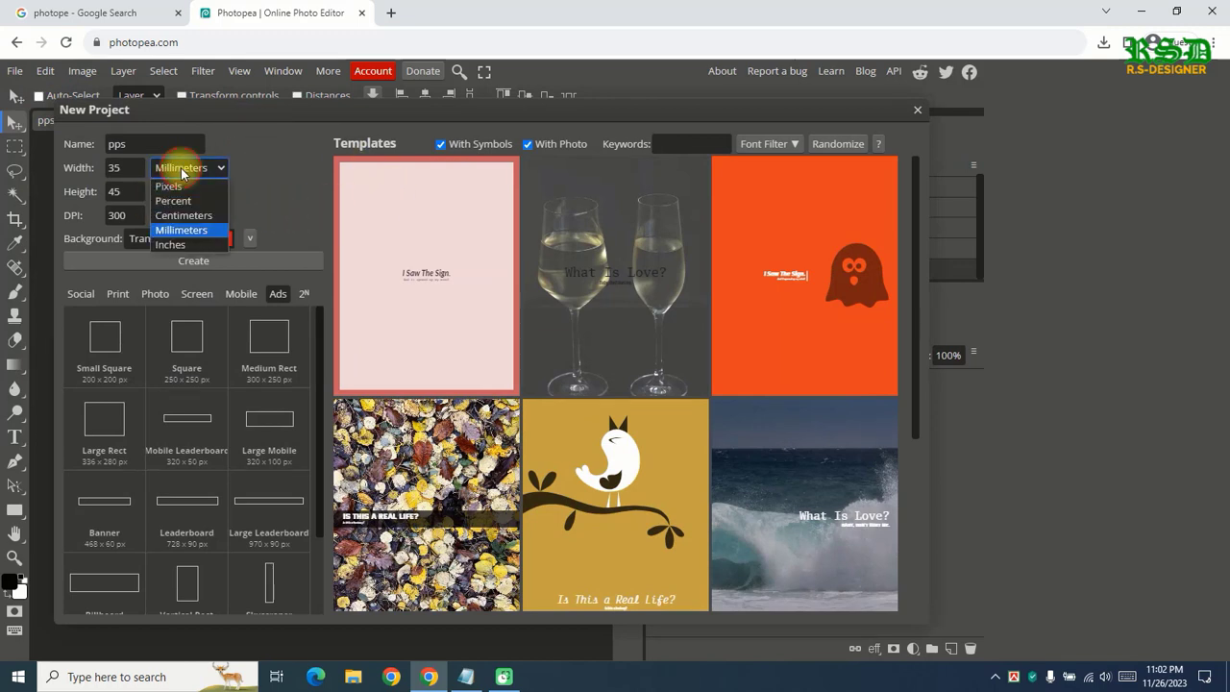
{"action": "left_click", "coordinate": [183, 172]}
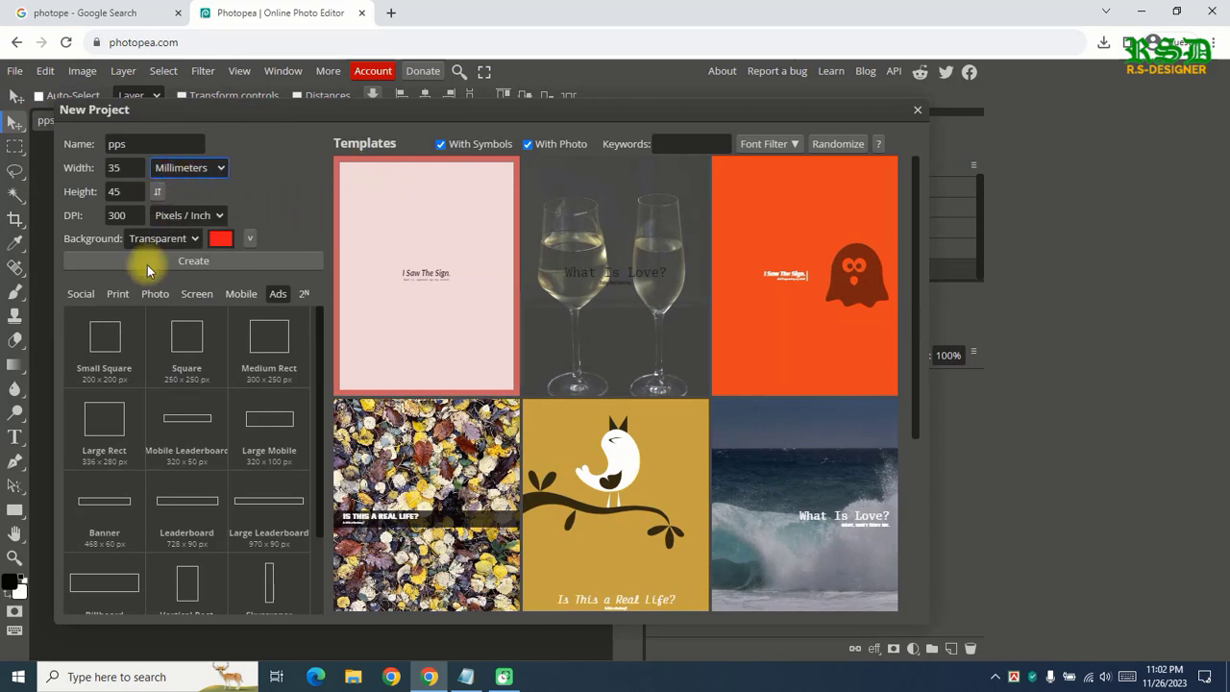
{"action": "left_click", "coordinate": [118, 293]}
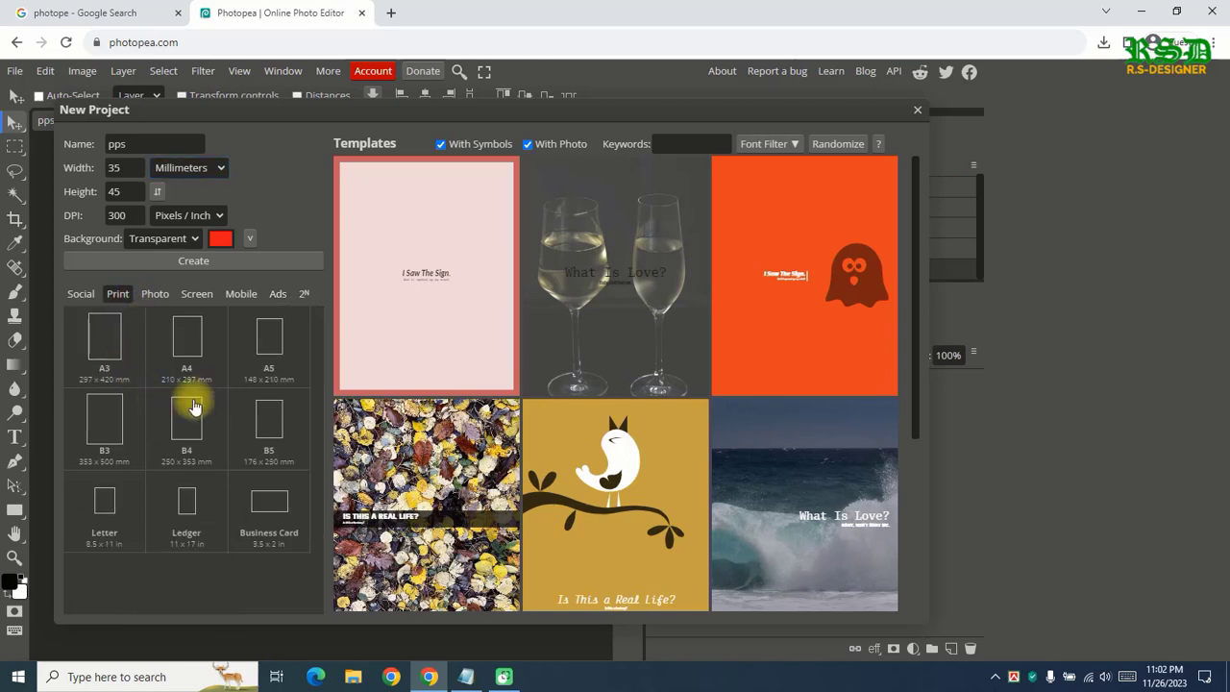
{"action": "left_click", "coordinate": [187, 338]}
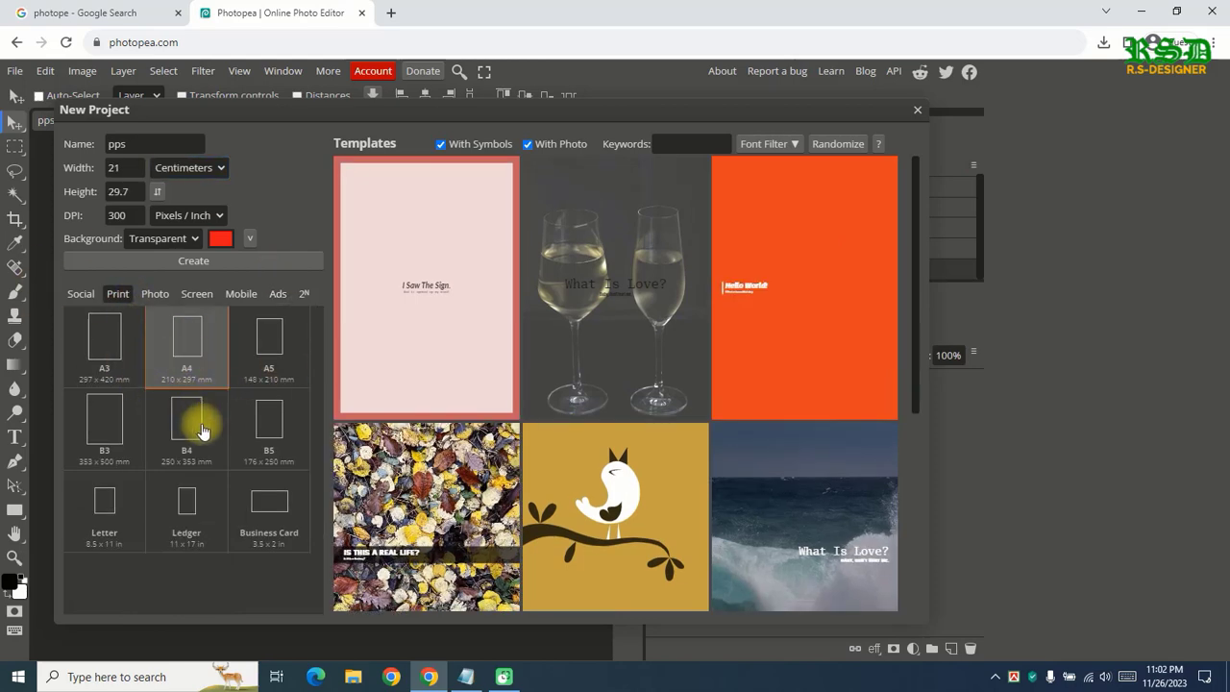
{"action": "left_click", "coordinate": [204, 358]}
{"action": "left_click", "coordinate": [204, 358]}
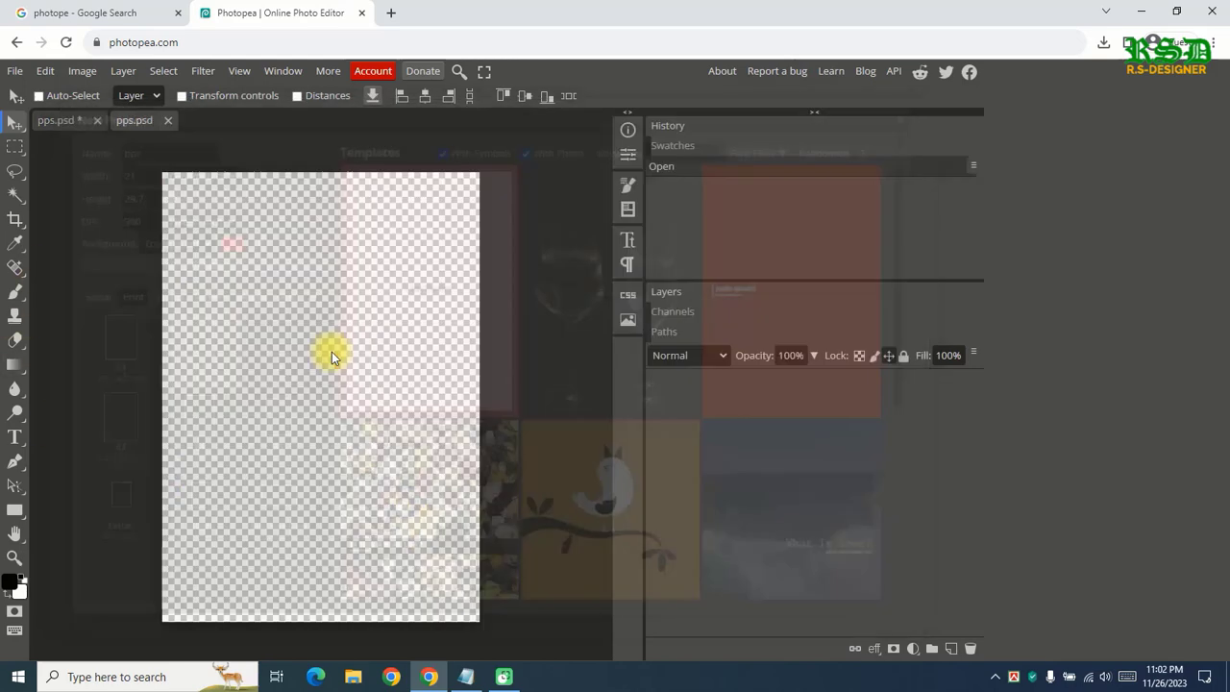
Step: Copy the corrected portrait into the A4 document and position it close to the page's top-left corner
{"action": "left_click", "coordinate": [58, 122]}
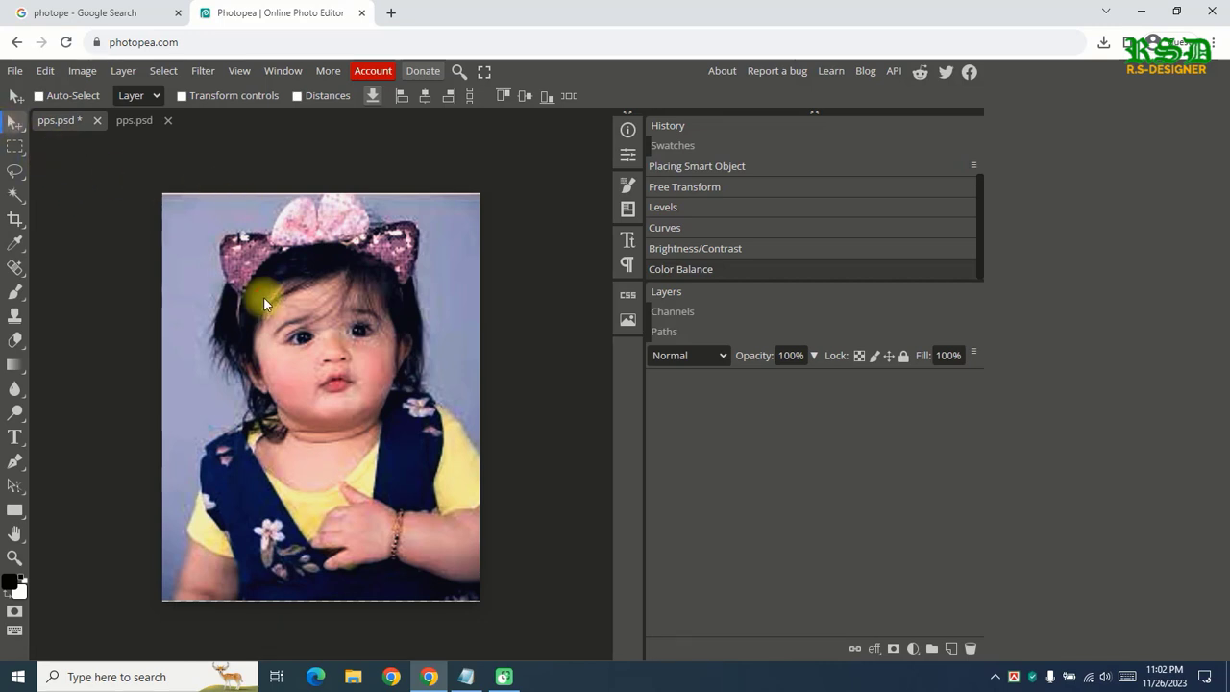
{"action": "left_click_drag", "start_coordinate": [263, 296], "coordinate": [199, 197]}
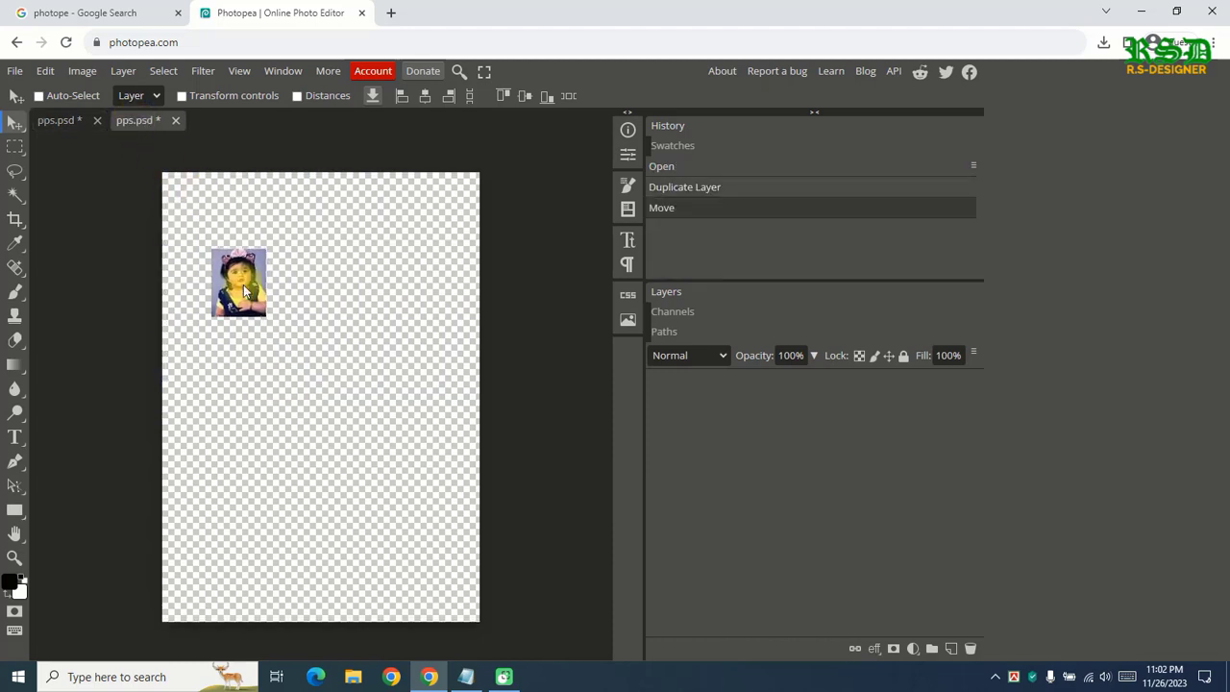
{"action": "left_click_drag", "start_coordinate": [231, 276], "coordinate": [190, 214]}
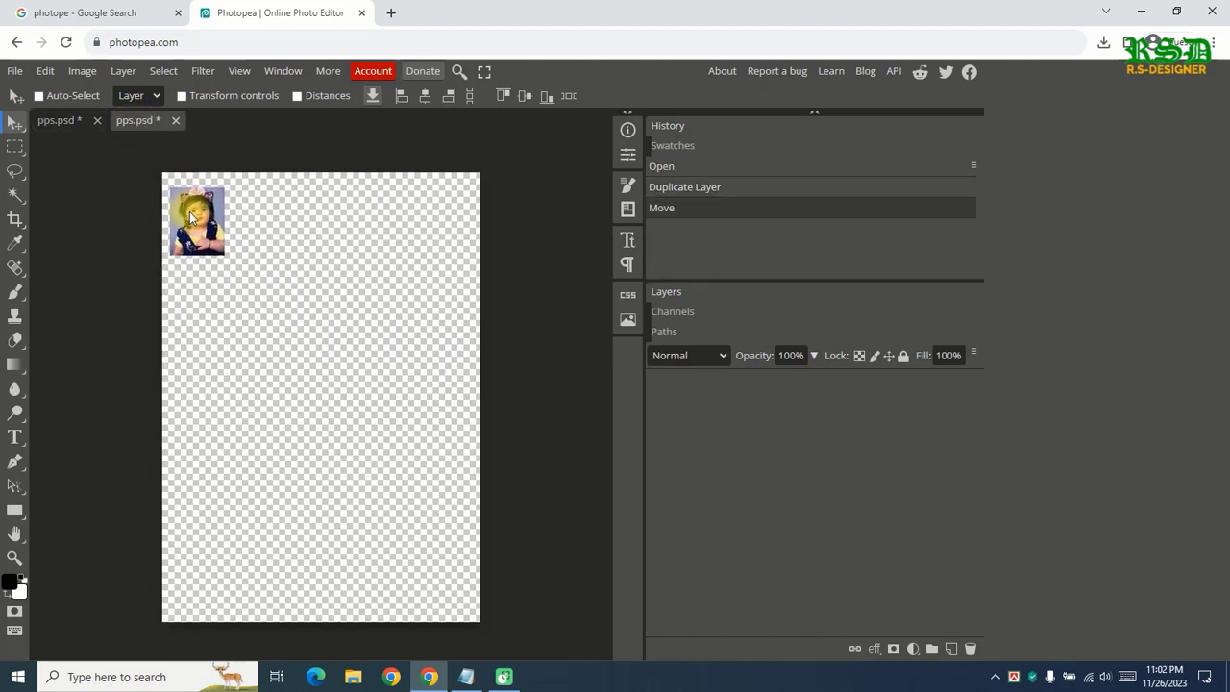
{"action": "scroll", "coordinate": [227, 274], "scroll_direction": "up", "scroll_amount": 4}
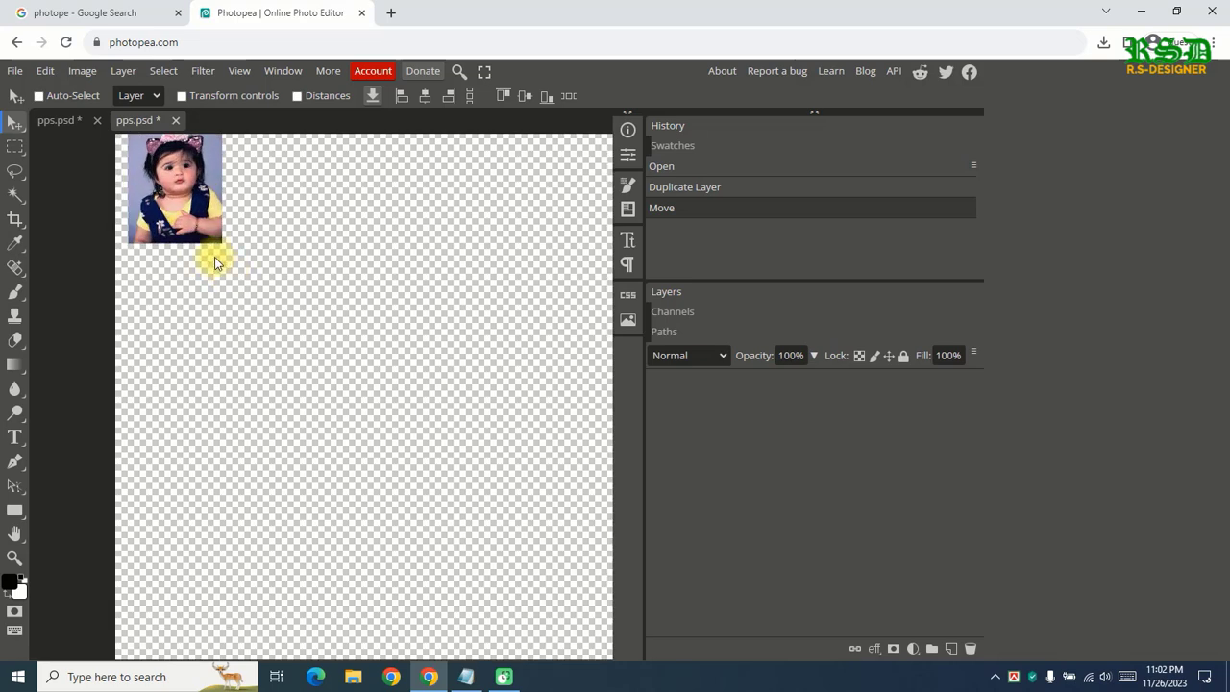
{"action": "scroll", "coordinate": [206, 251], "scroll_direction": "up", "scroll_amount": 5}
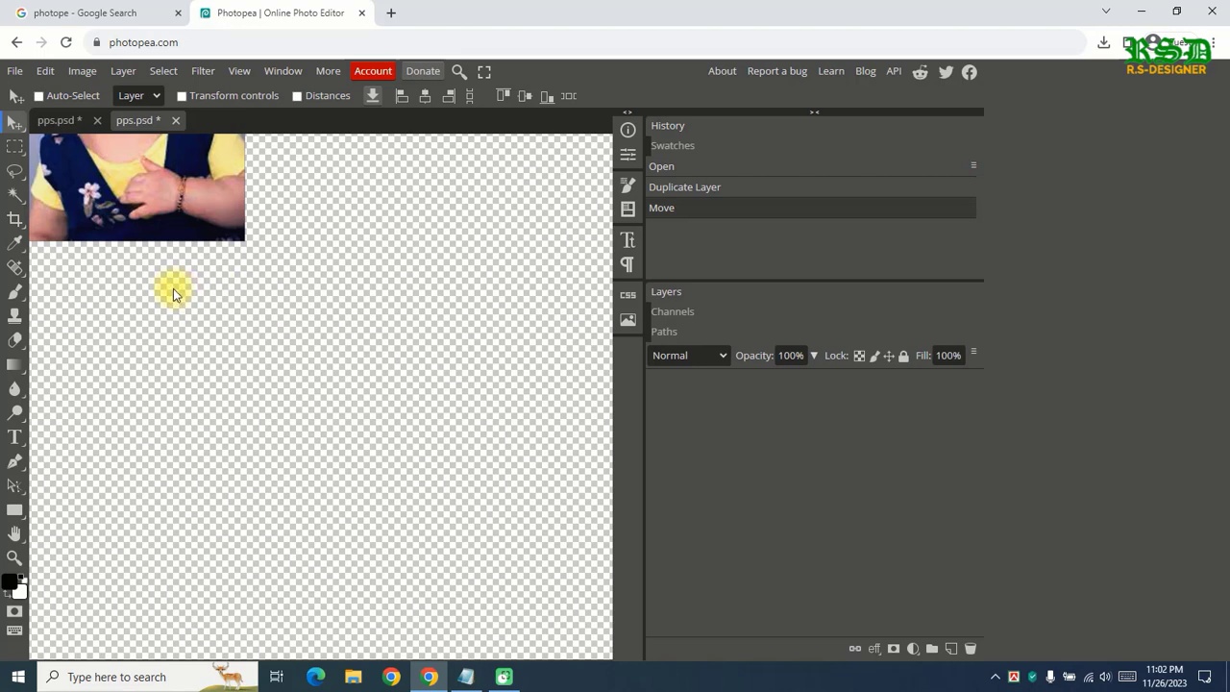
{"action": "left_click", "coordinate": [14, 535]}
{"action": "left_click_drag", "start_coordinate": [101, 266], "coordinate": [173, 528]}
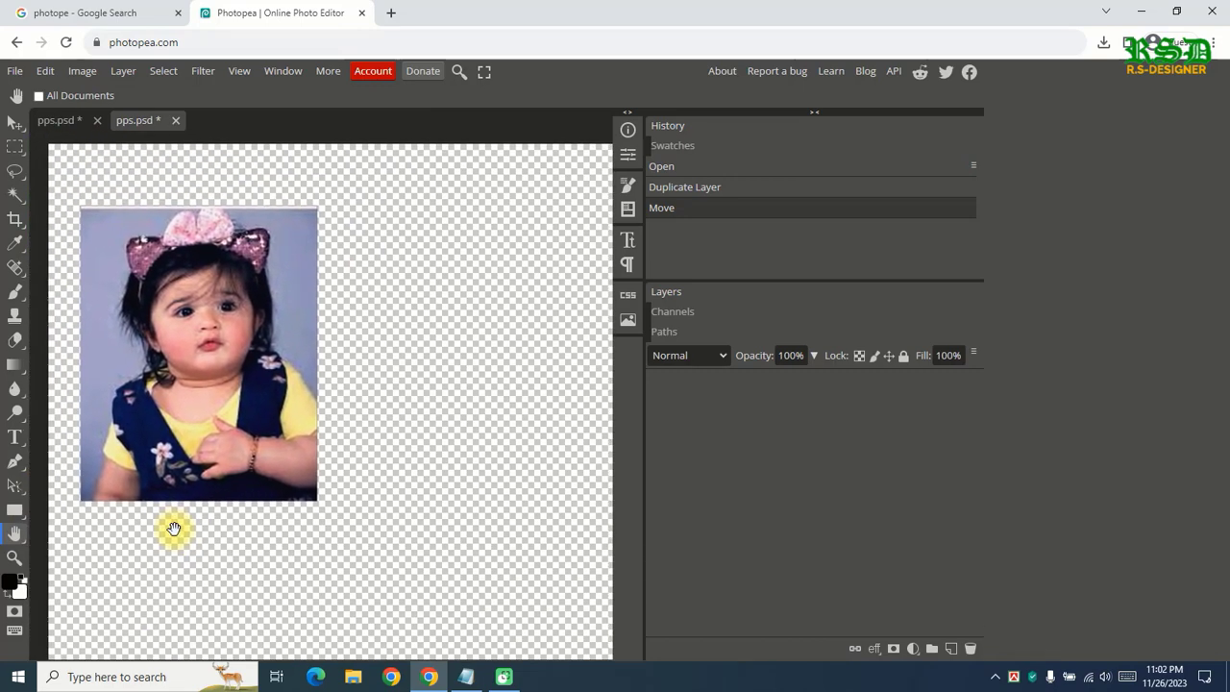
{"action": "key", "text": "v"}
{"action": "scroll", "coordinate": [340, 330], "scroll_direction": "down", "scroll_amount": 5}
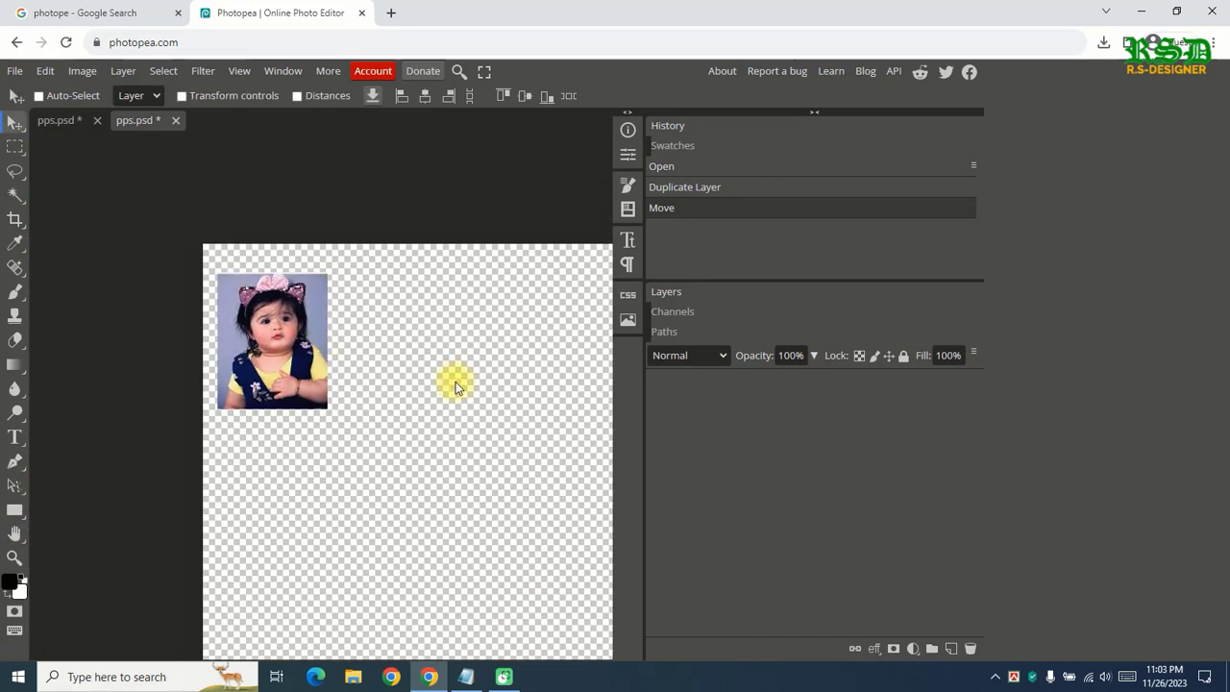
{"action": "left_click_drag", "start_coordinate": [456, 382], "coordinate": [282, 335]}
{"action": "scroll", "coordinate": [277, 334], "scroll_direction": "down", "scroll_amount": 2}
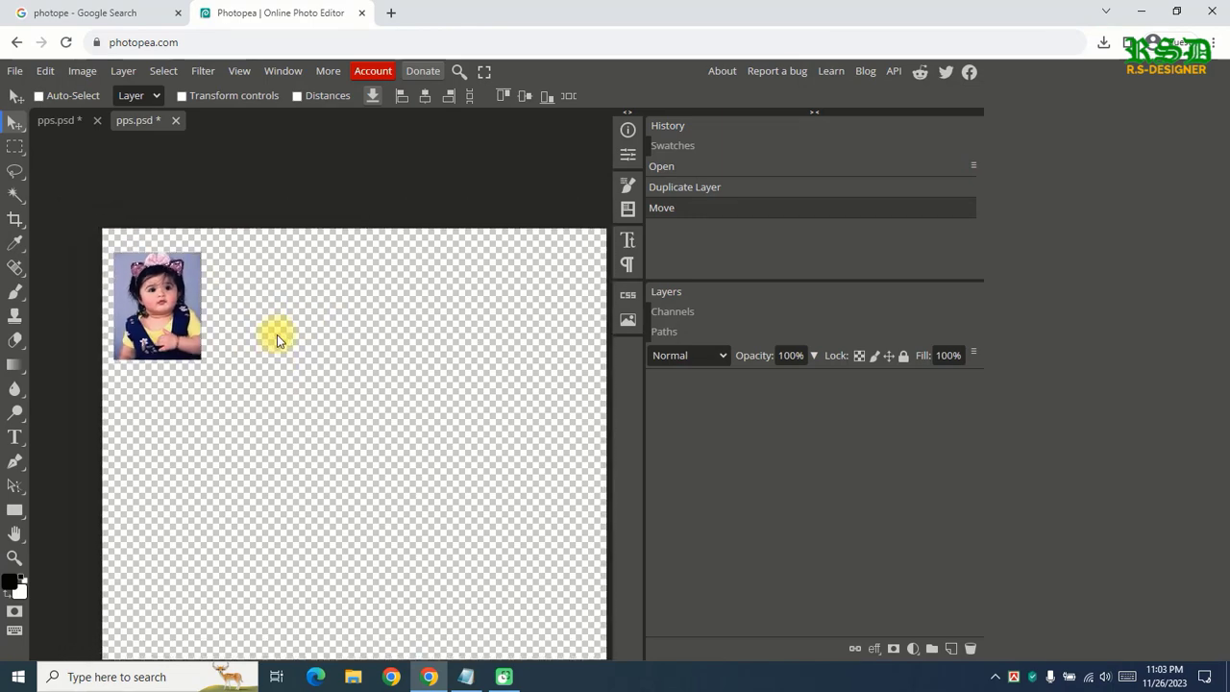
{"action": "scroll", "coordinate": [277, 335], "scroll_direction": "down", "scroll_amount": 2}
{"action": "left_click_drag", "start_coordinate": [352, 366], "coordinate": [324, 352]}
Step: Duplicate the portrait along the page's top edge to form a row of five copies with narrow gaps
{"action": "left_click_drag", "start_coordinate": [137, 287], "coordinate": [298, 281]}
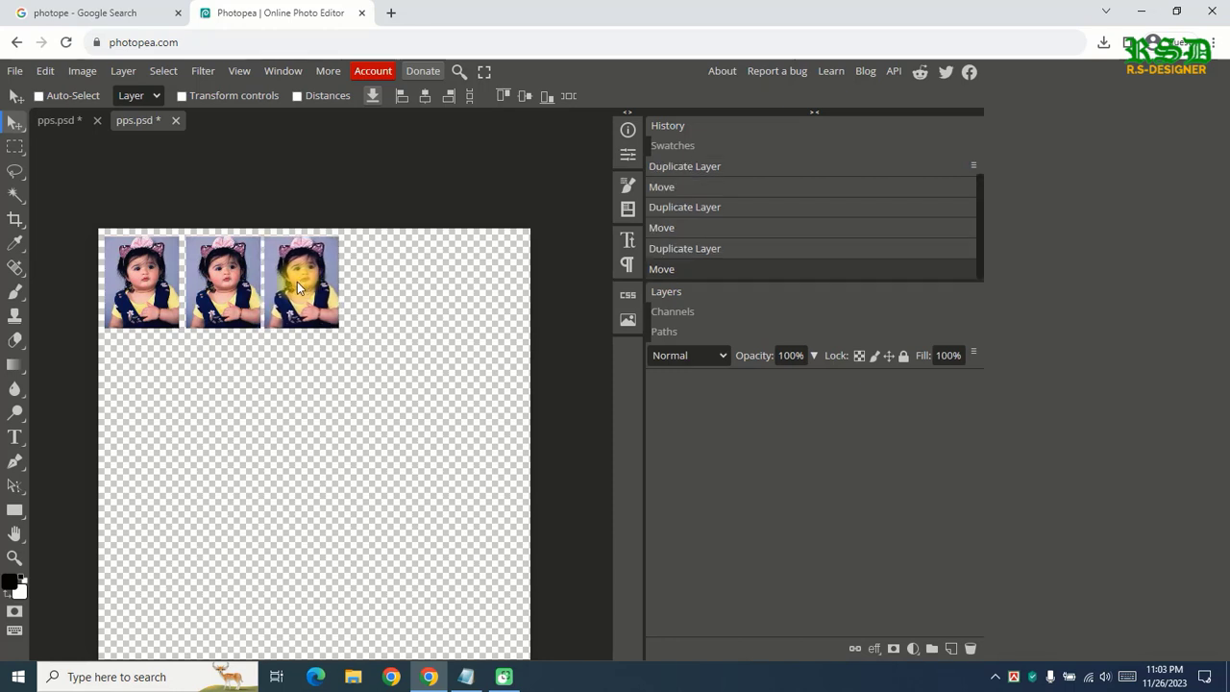
{"action": "key", "text": "Right"}
{"action": "key", "text": "Right"}
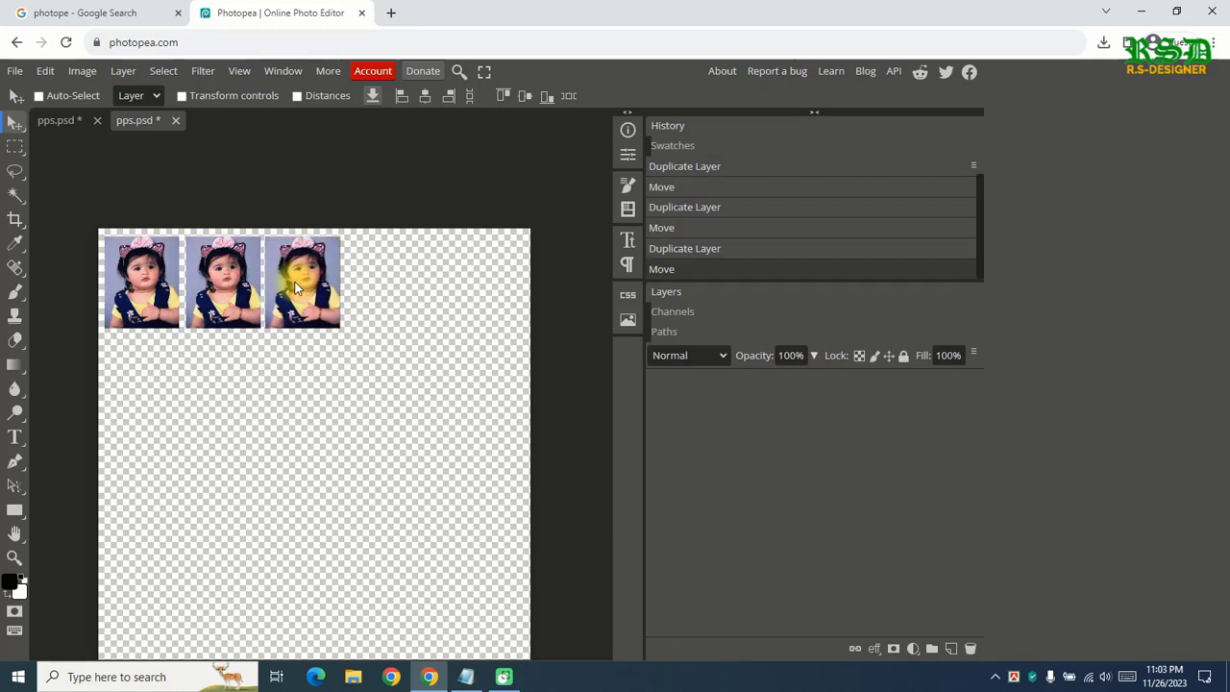
{"action": "left_click_drag", "start_coordinate": [299, 288], "coordinate": [388, 288]}
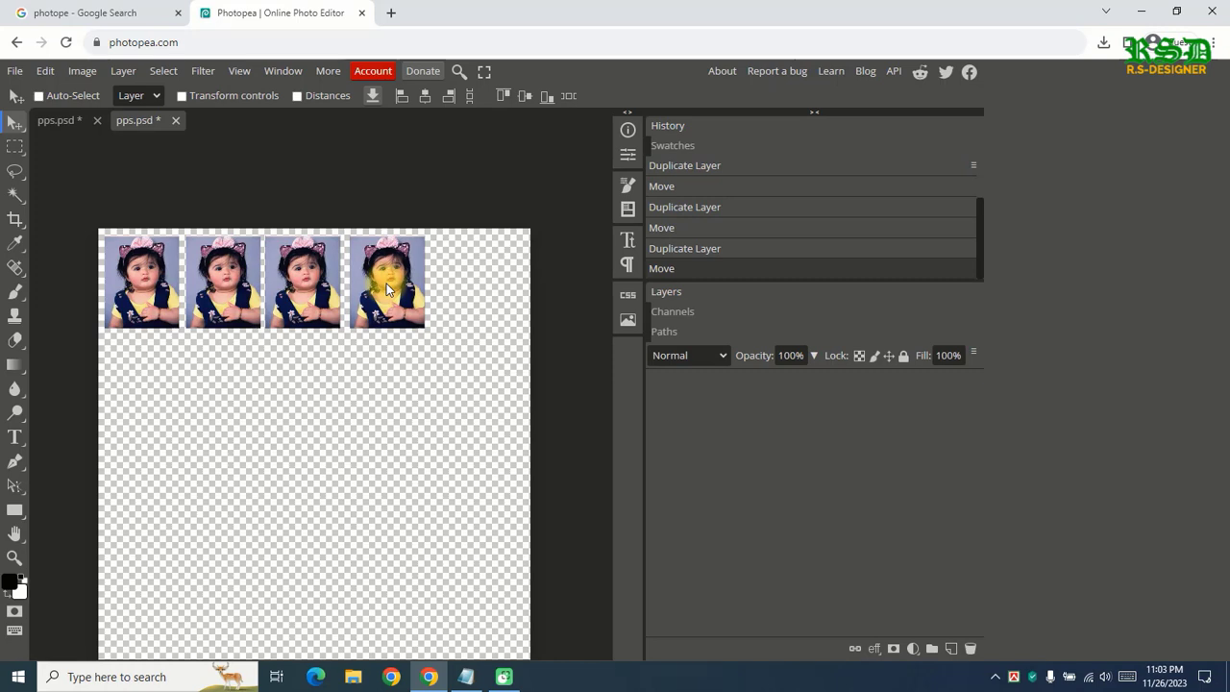
{"action": "left_click_drag", "start_coordinate": [386, 283], "coordinate": [476, 280]}
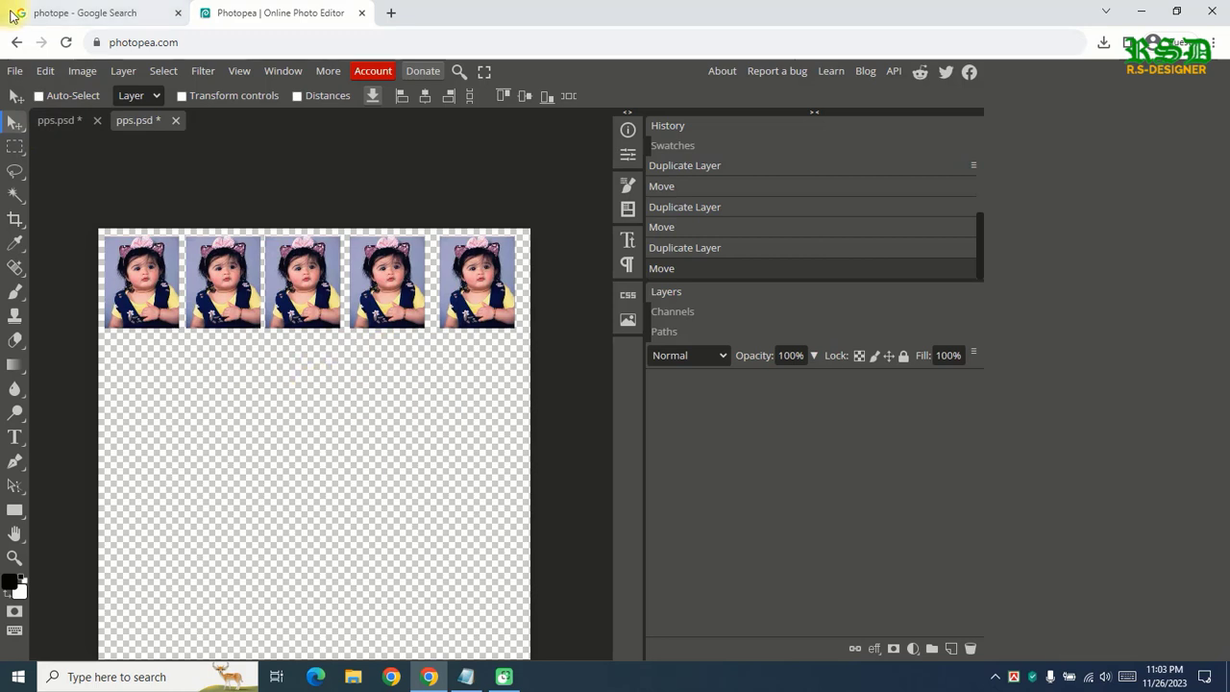
Step: Open the print settings for the A4 photo sheet
{"action": "left_click", "coordinate": [15, 71]}
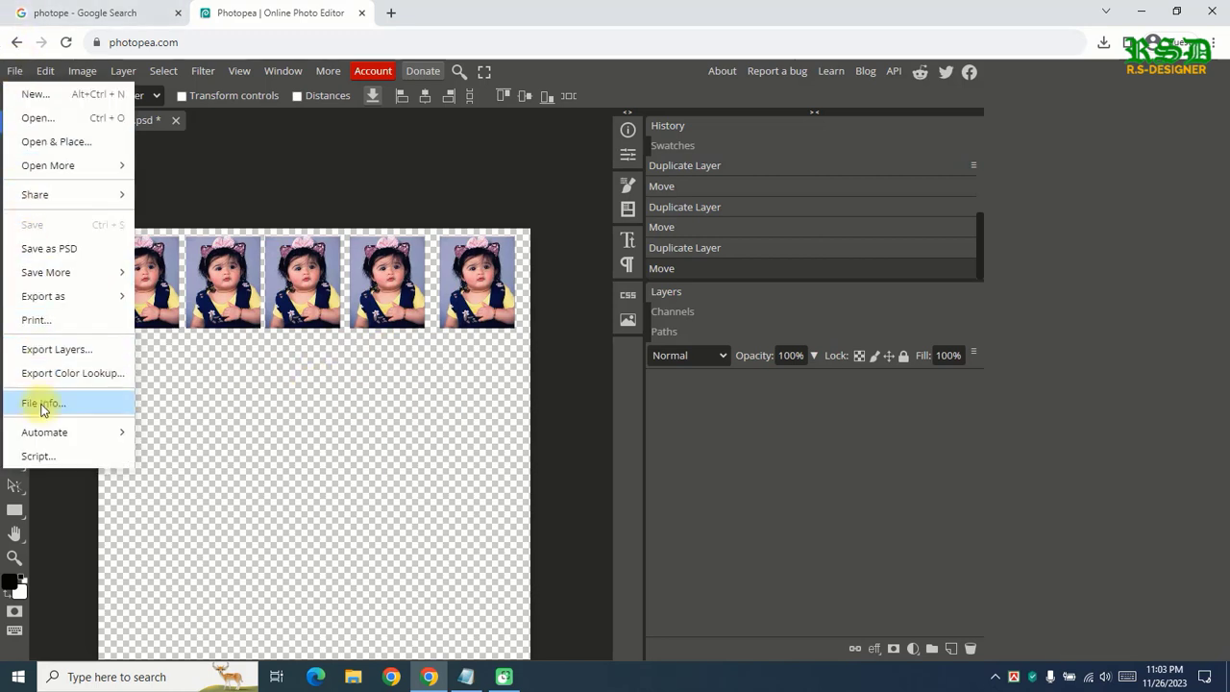
{"action": "left_click", "coordinate": [27, 322]}
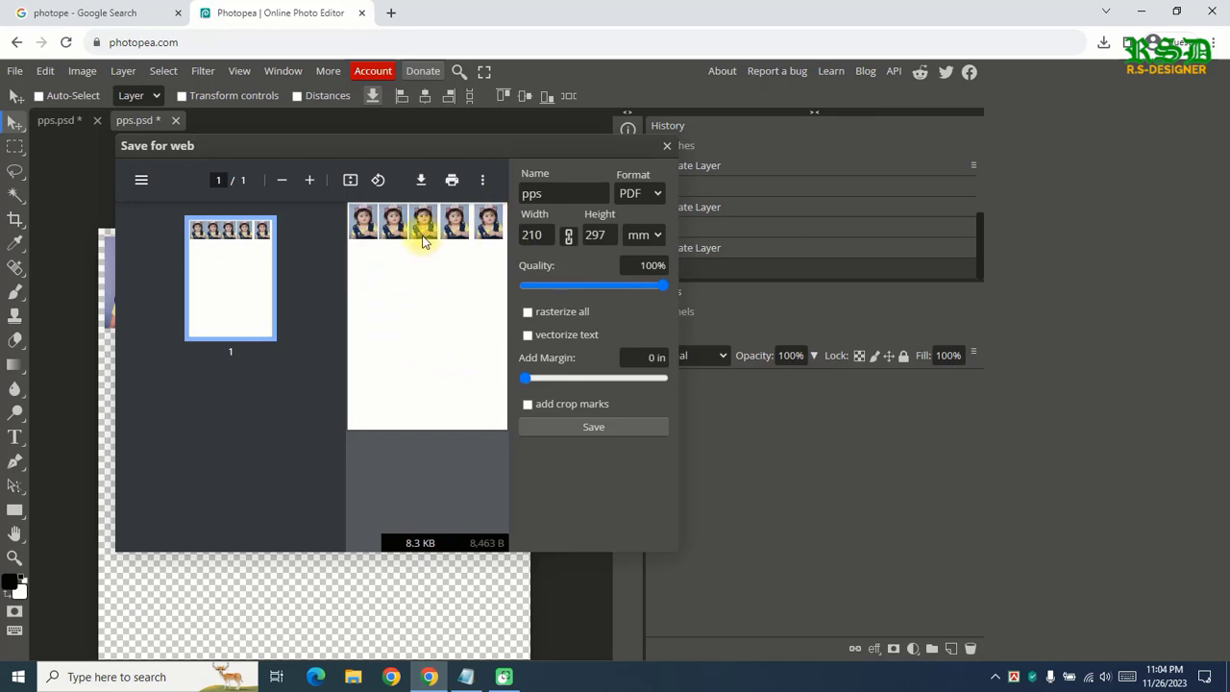
{"action": "left_click", "coordinate": [449, 181]}
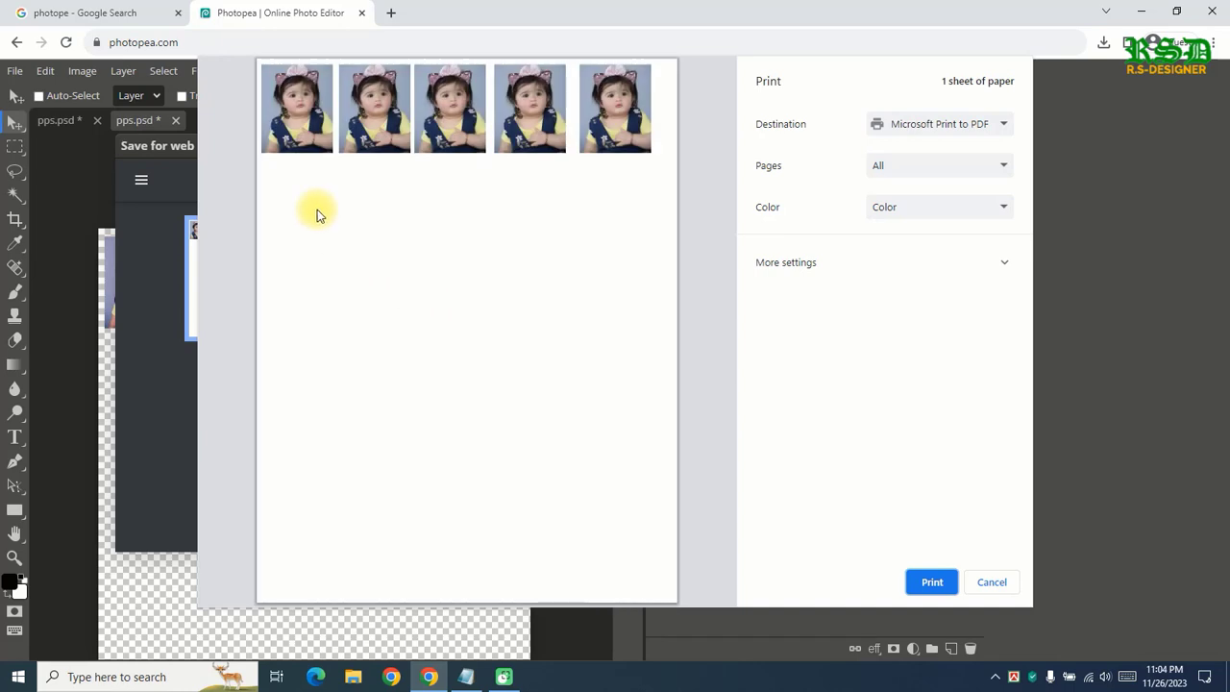
Step: Try Save as PDF as the print destination and return the destination to Microsoft Print to PDF
{"action": "left_click", "coordinate": [959, 124]}
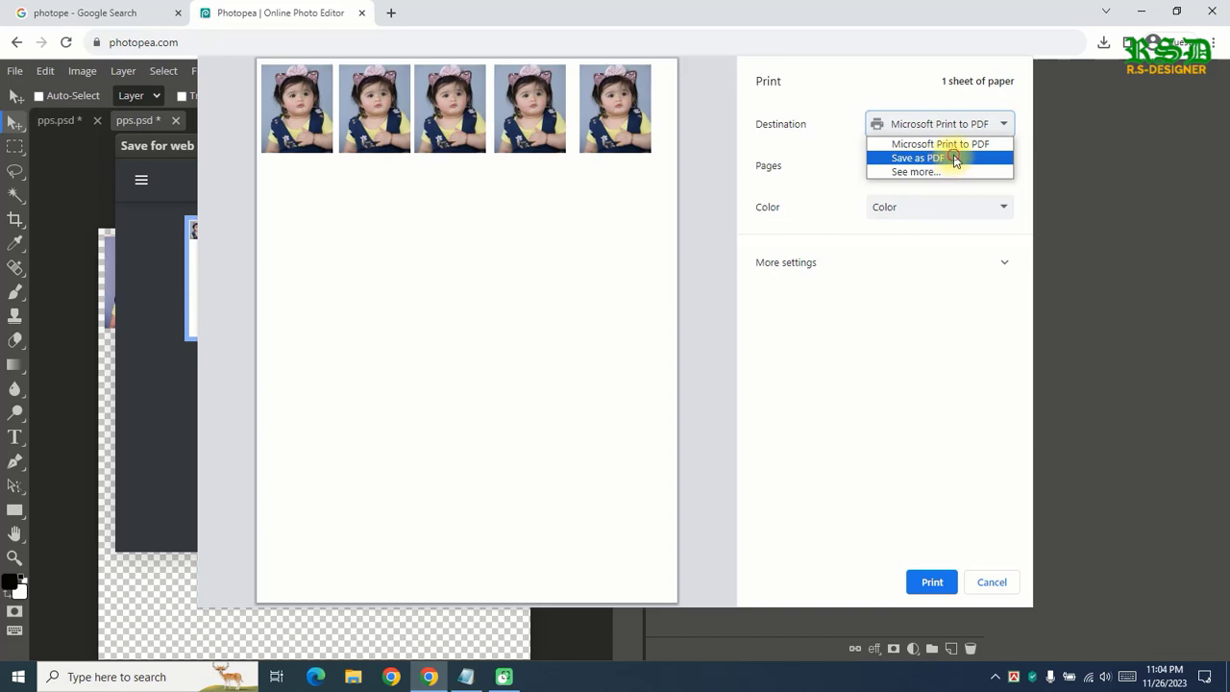
{"action": "left_click", "coordinate": [956, 160]}
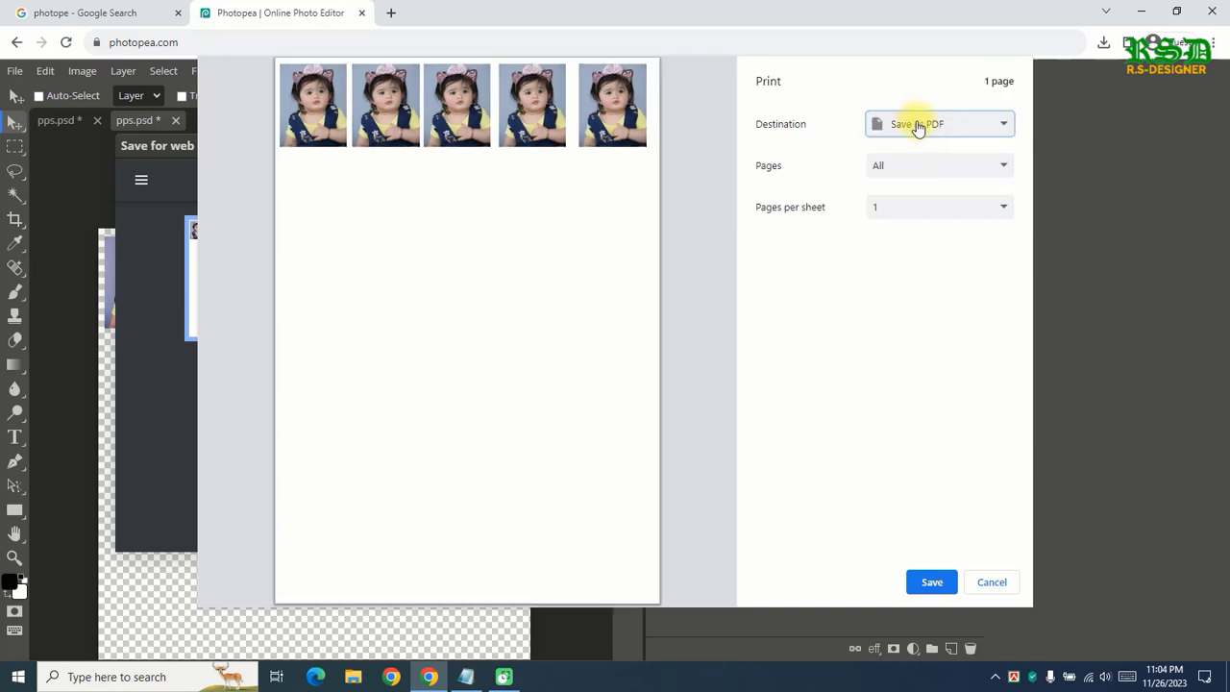
{"action": "left_click", "coordinate": [920, 126]}
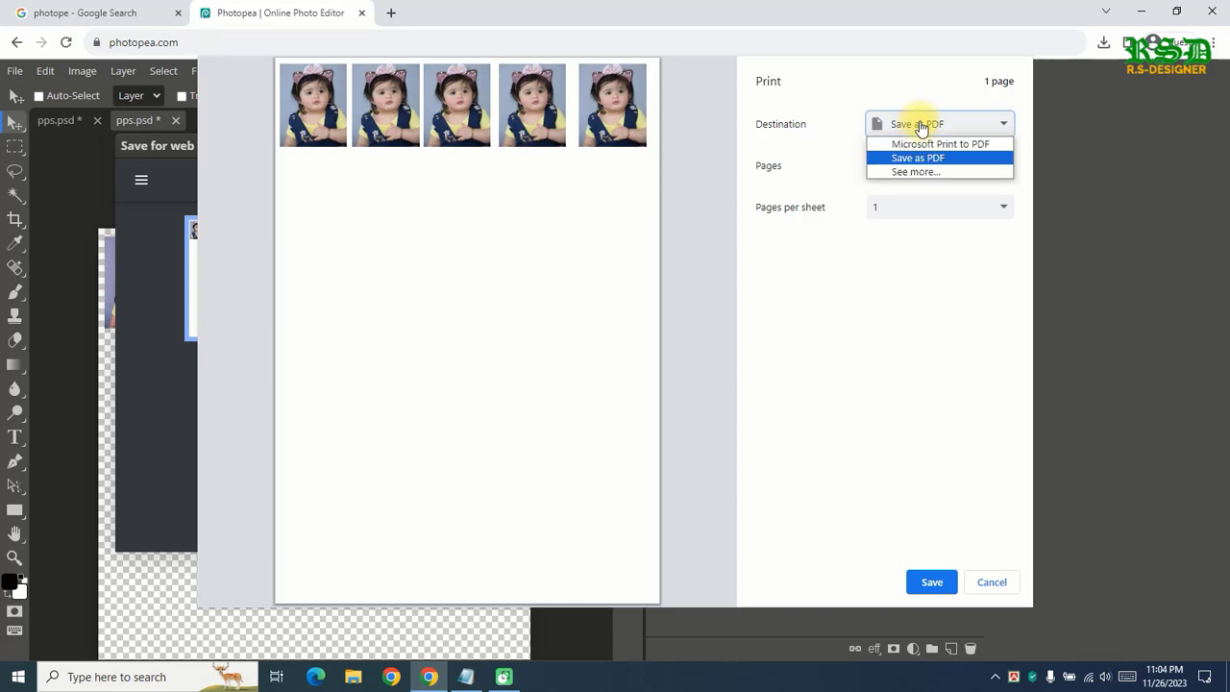
{"action": "left_click", "coordinate": [919, 126]}
{"action": "left_click", "coordinate": [903, 167]}
{"action": "left_click", "coordinate": [913, 169]}
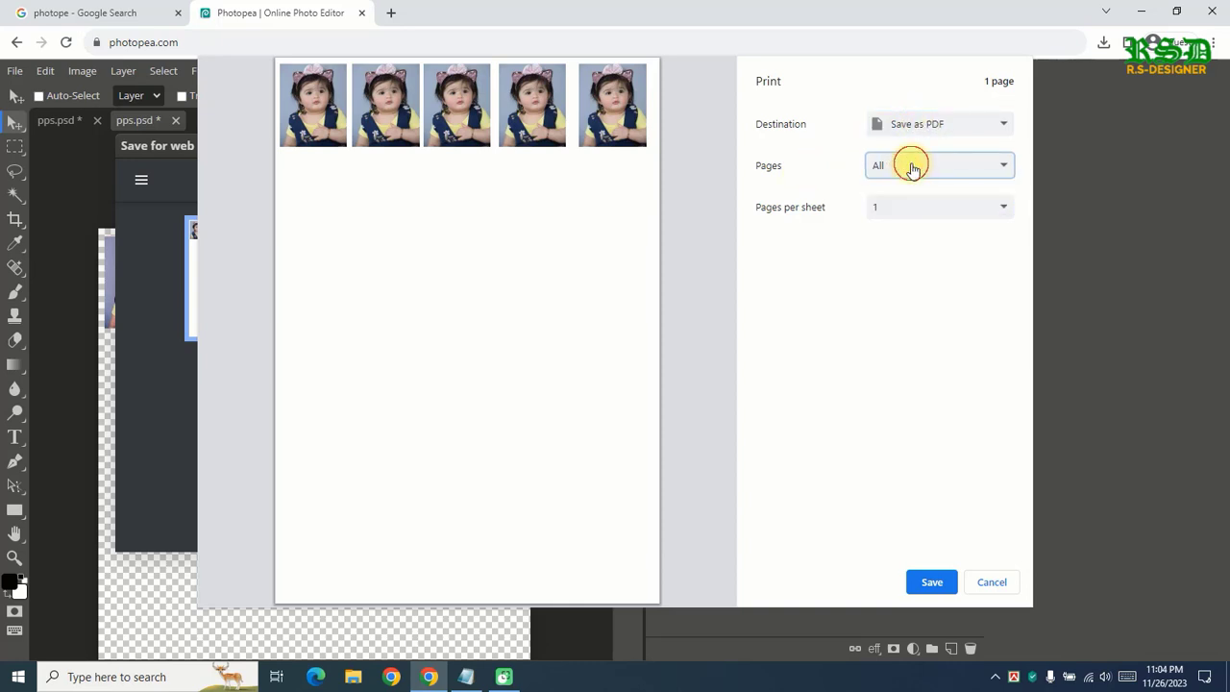
{"action": "left_click", "coordinate": [910, 126]}
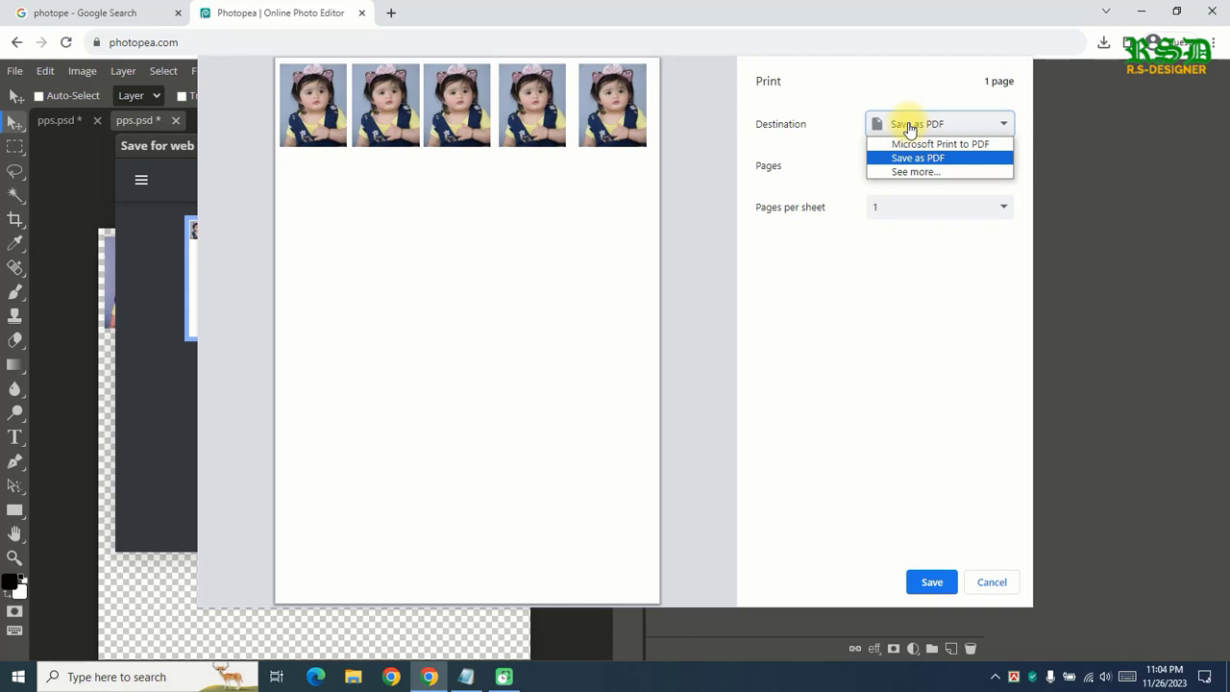
{"action": "left_click", "coordinate": [914, 144]}
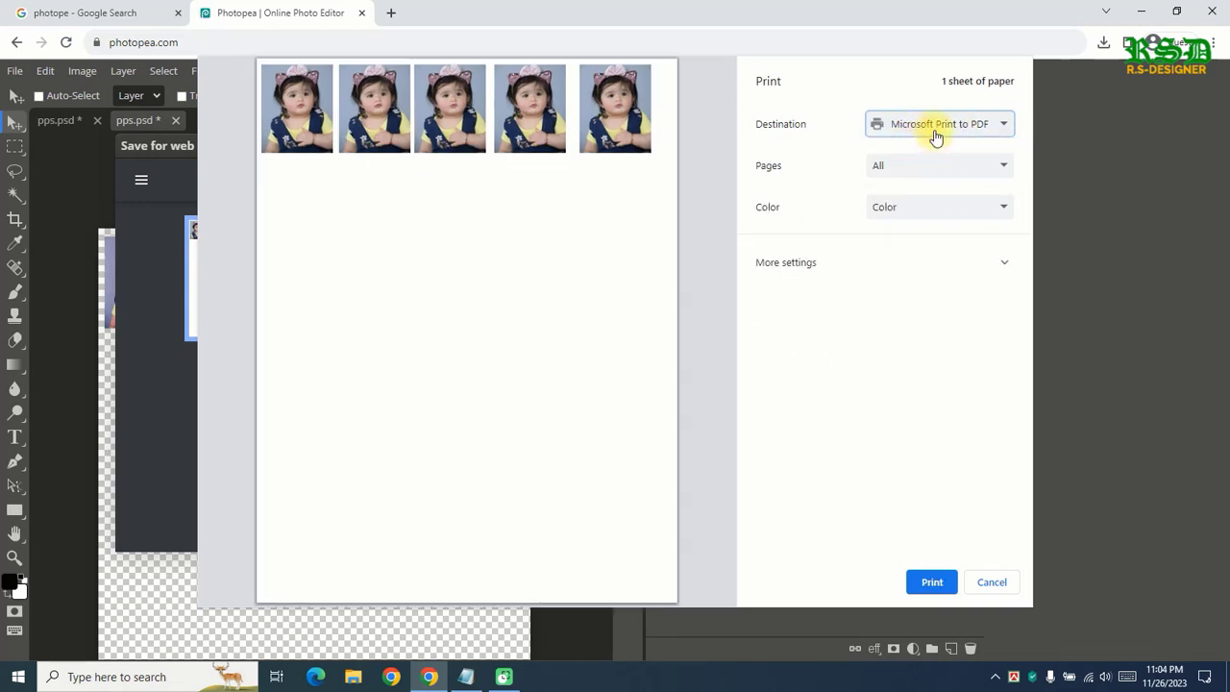
Step: Expand the additional print settings and set the paper size to A4
{"action": "left_click", "coordinate": [812, 274]}
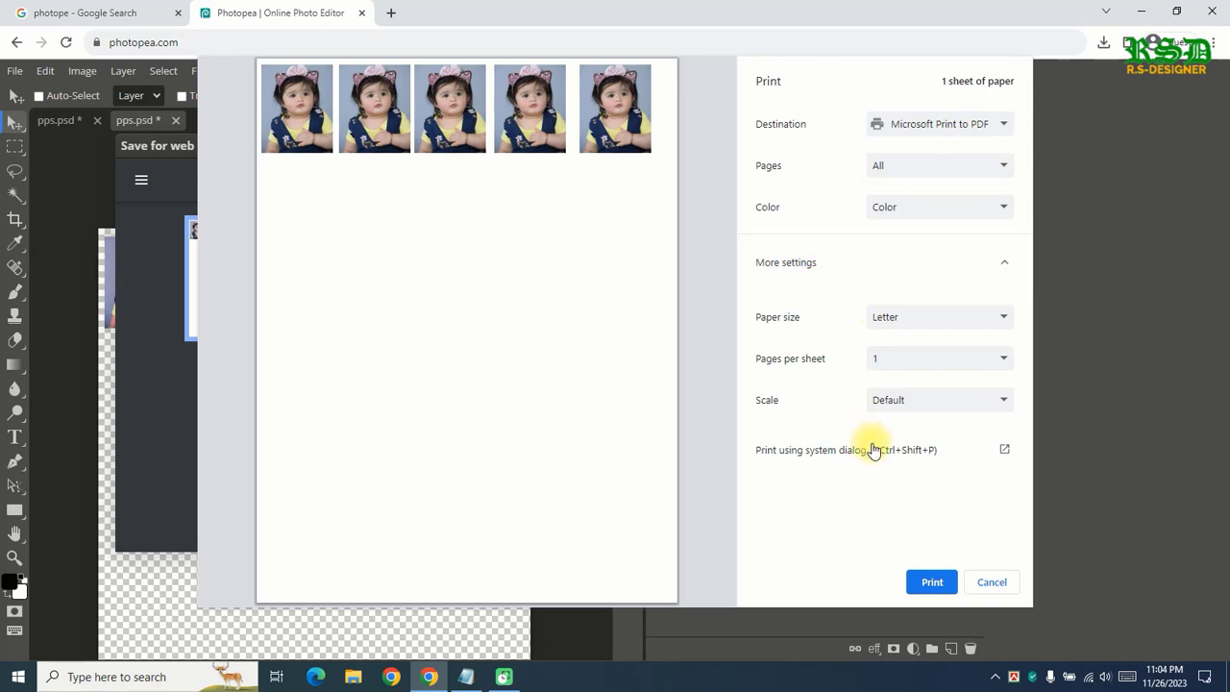
{"action": "left_click", "coordinate": [893, 324]}
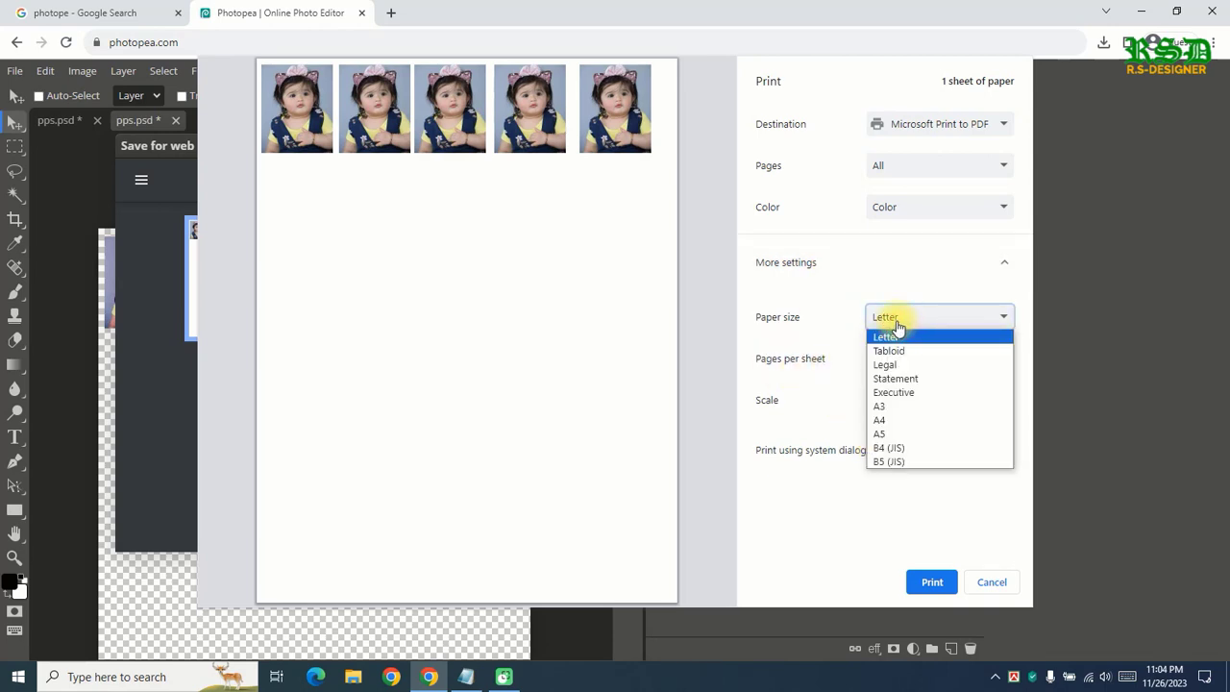
{"action": "left_click", "coordinate": [890, 426]}
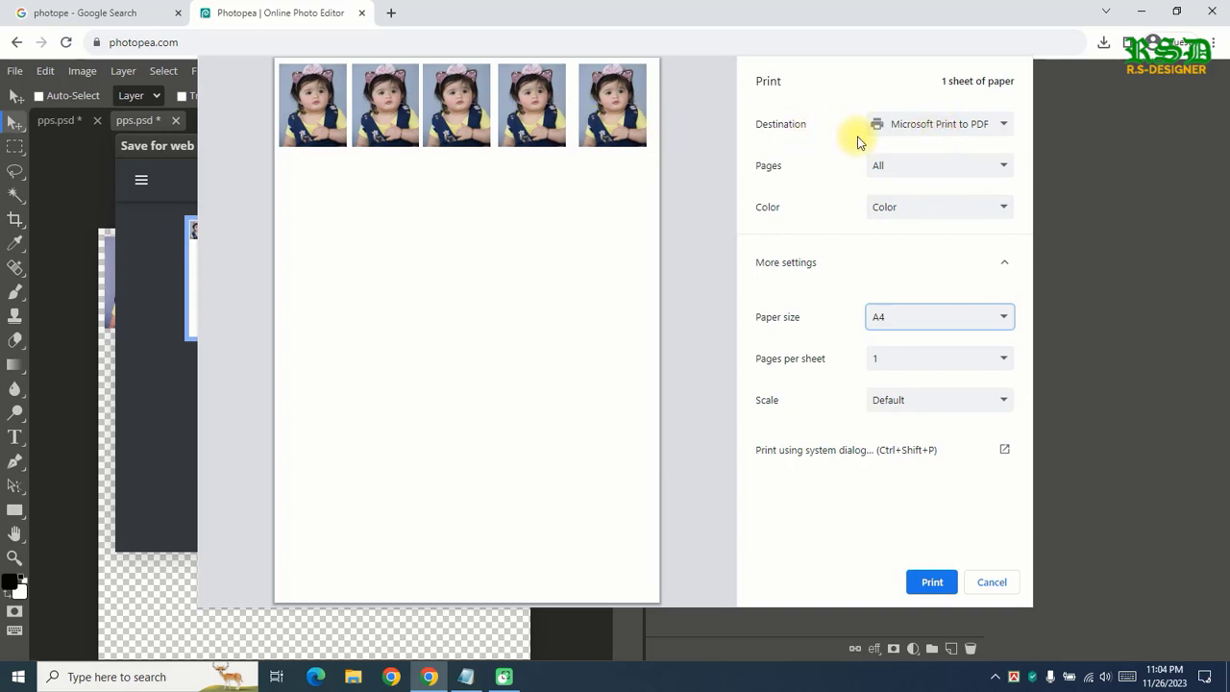
Step: Change the print destination to Save as PDF and save the photo sheet to the Desktop under the suggested file name
{"action": "left_click", "coordinate": [912, 131]}
{"action": "left_click", "coordinate": [916, 158]}
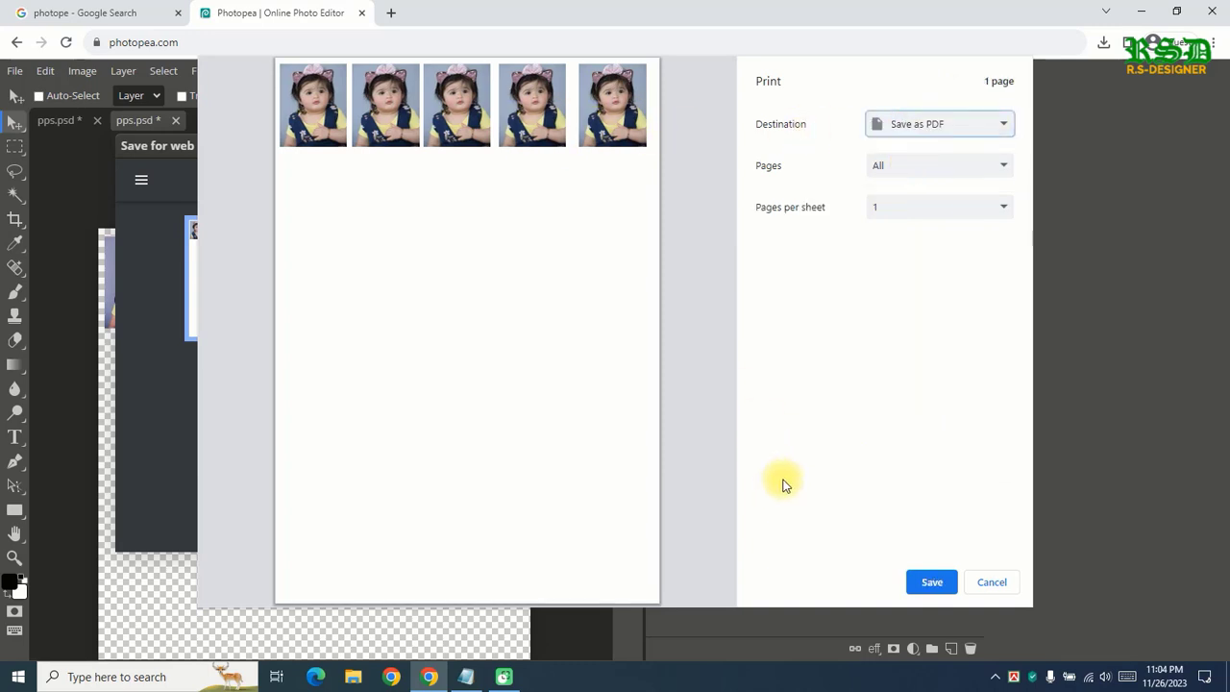
{"action": "left_click", "coordinate": [931, 581]}
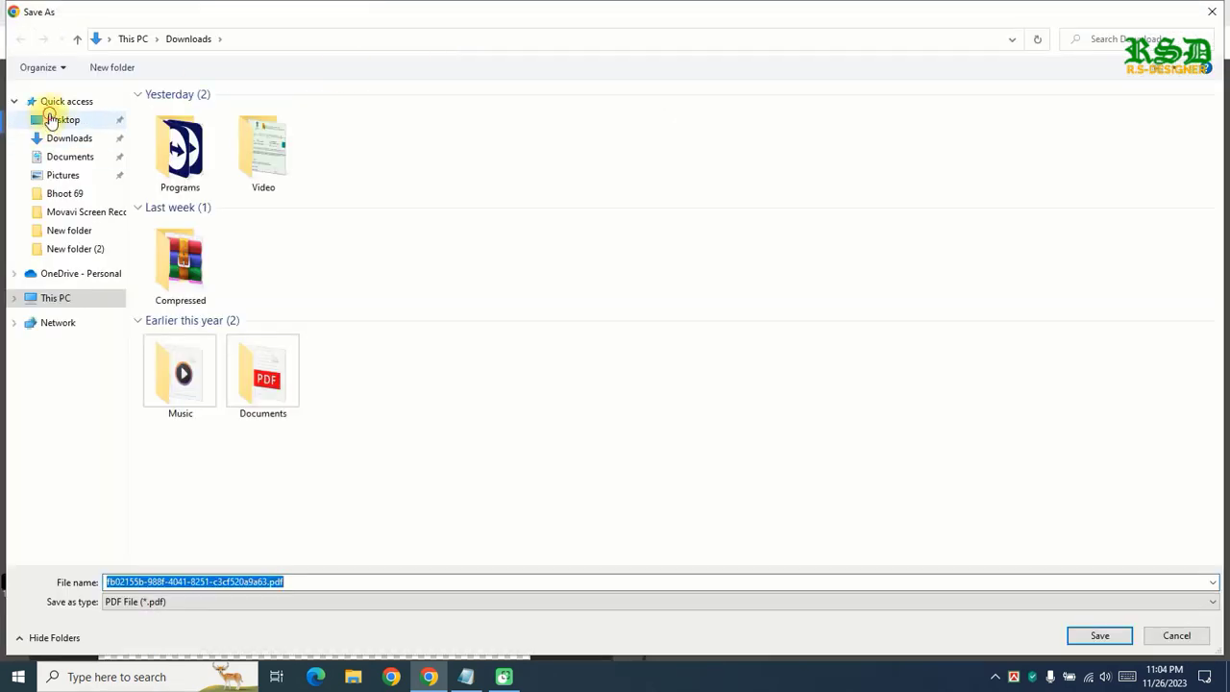
{"action": "left_click", "coordinate": [60, 119]}
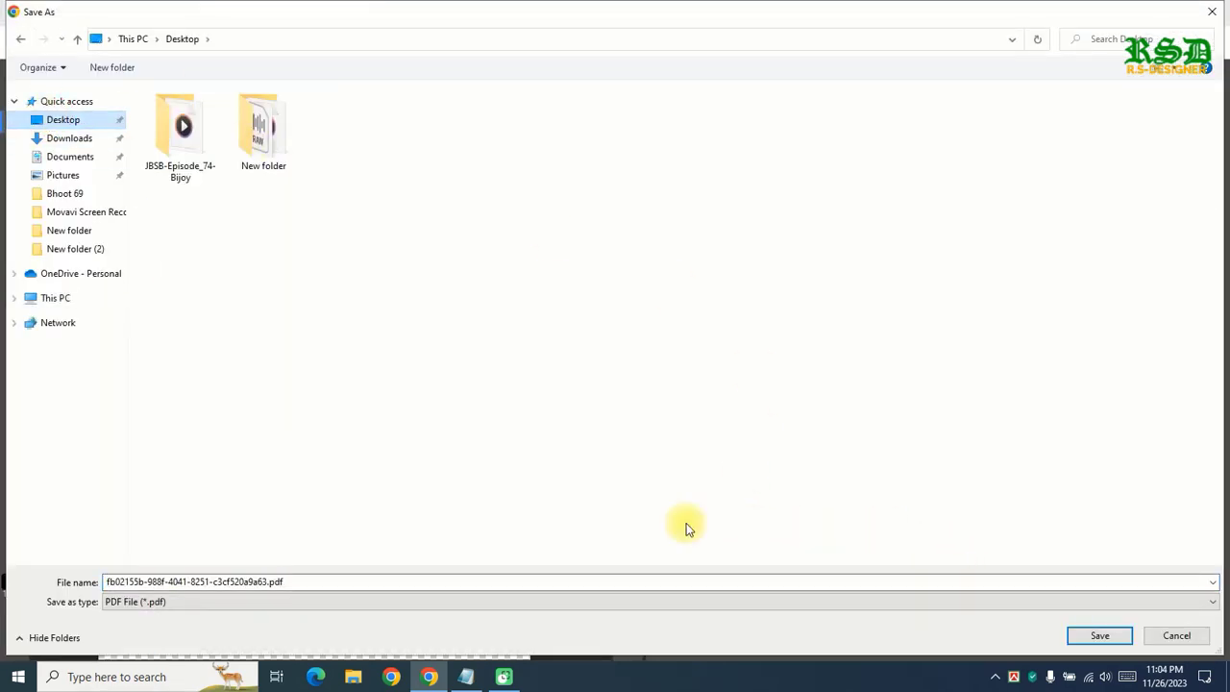
{"action": "left_click", "coordinate": [1098, 635]}
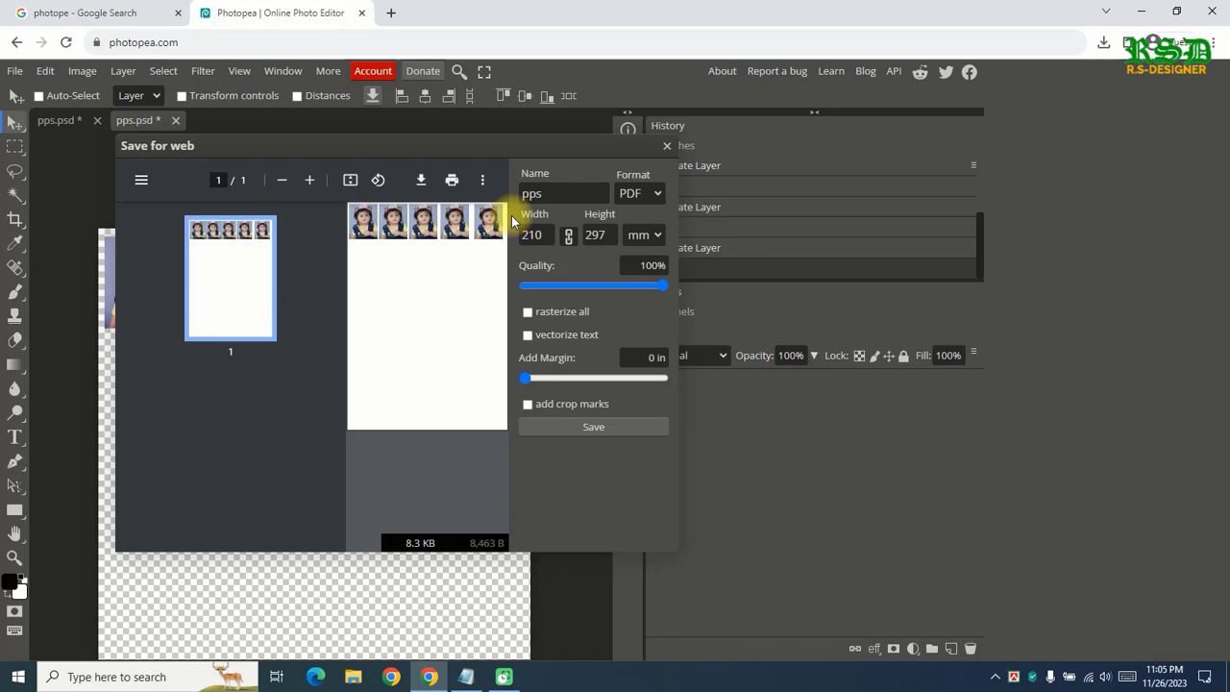
{"action": "left_click", "coordinate": [45, 74]}
{"action": "left_click", "coordinate": [17, 73]}
{"action": "left_click", "coordinate": [82, 71]}
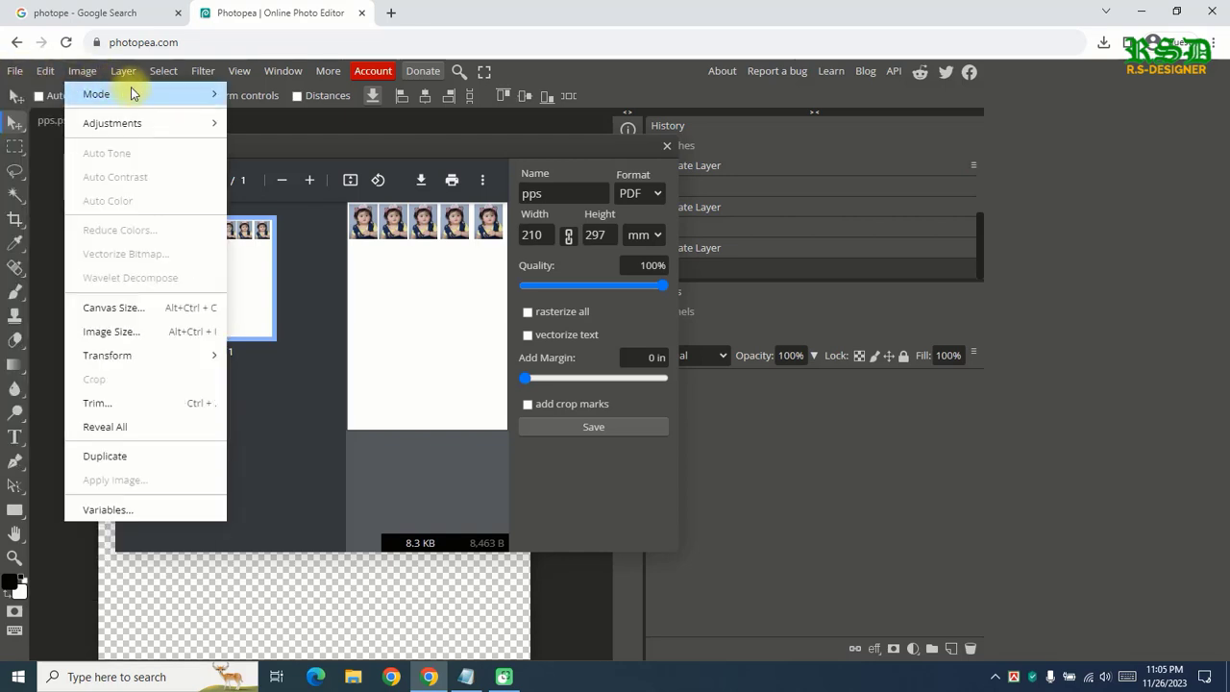
{"action": "mouse_move", "coordinate": [135, 93]}
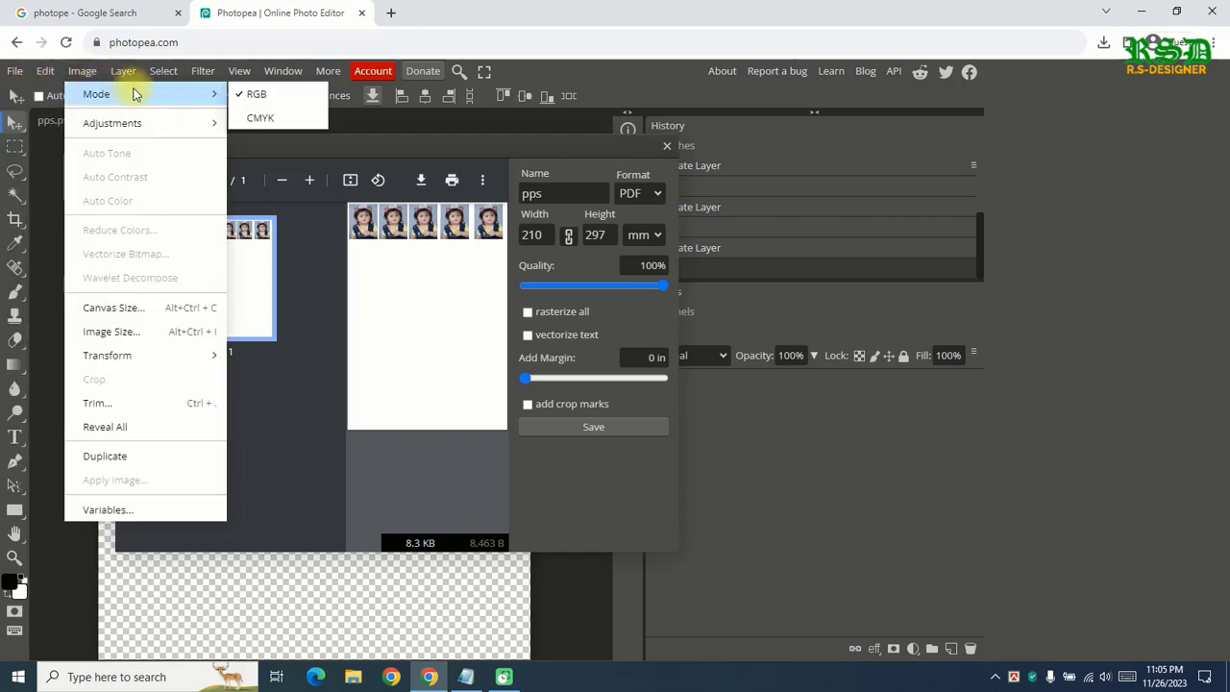